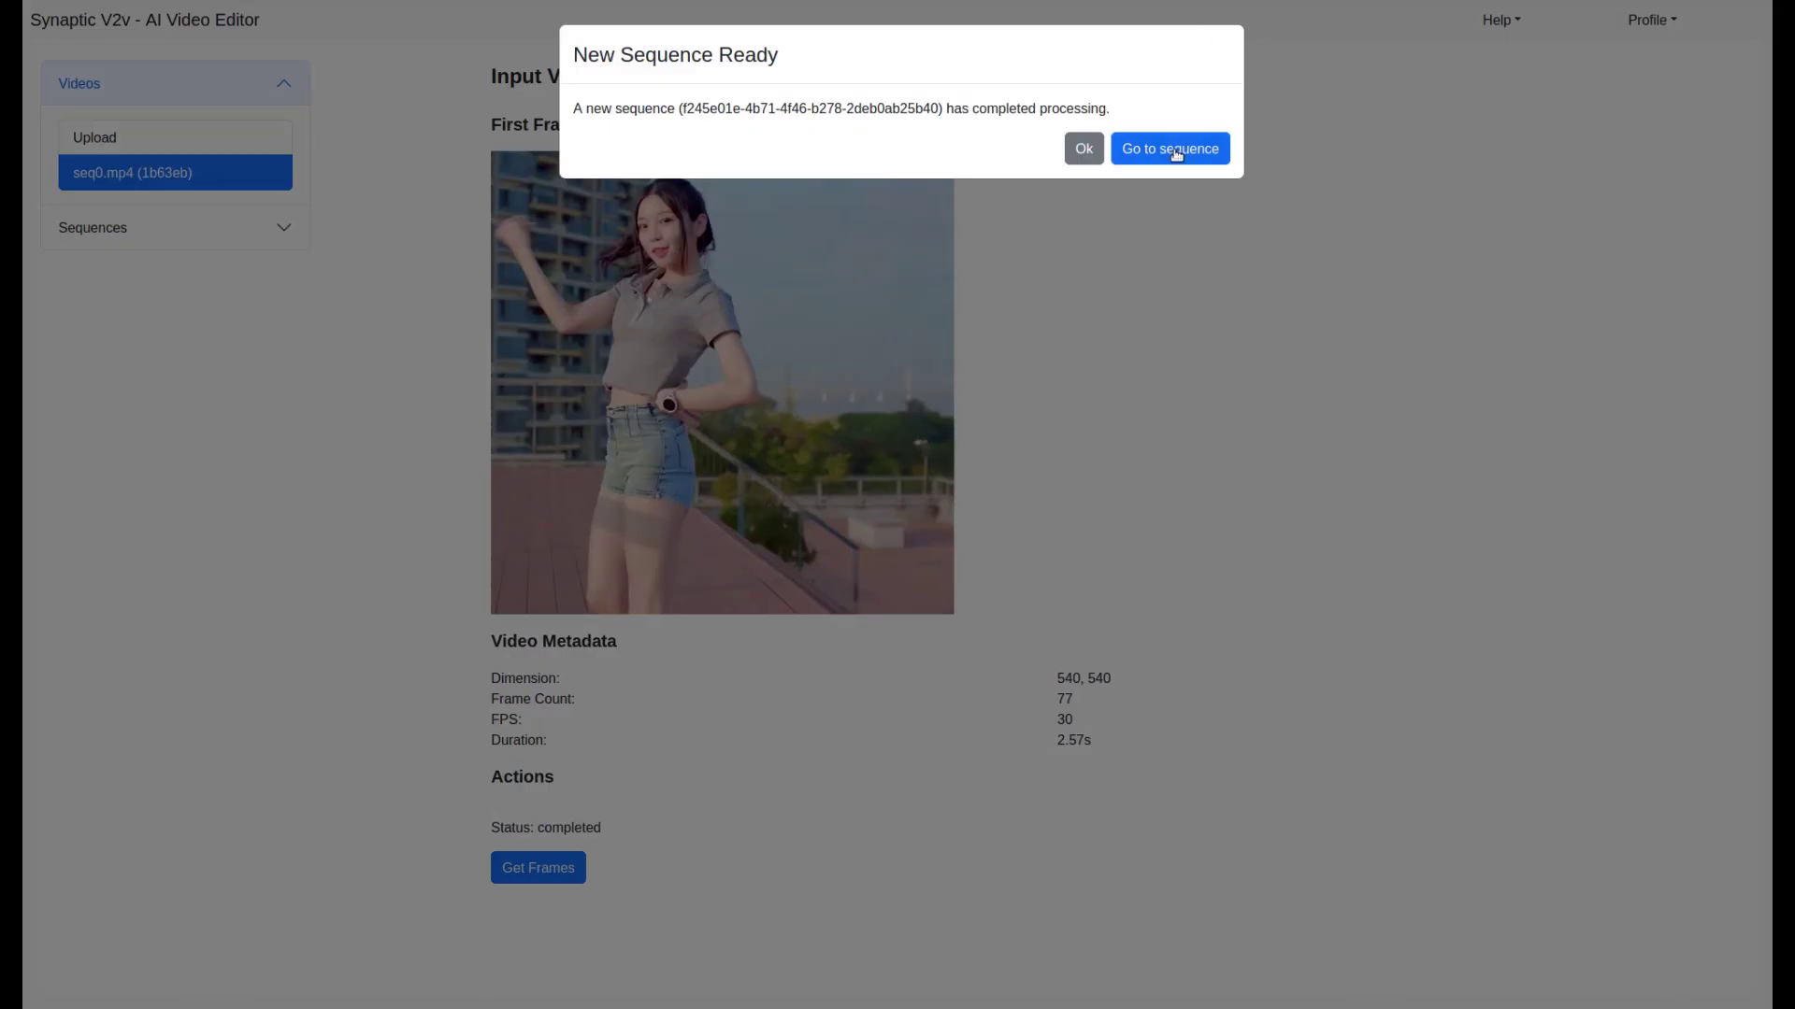
# Open the newly processed sequence and browse through its frames, ending on one about a quarter of the way along the timeline.
pyautogui.click(1173, 150)
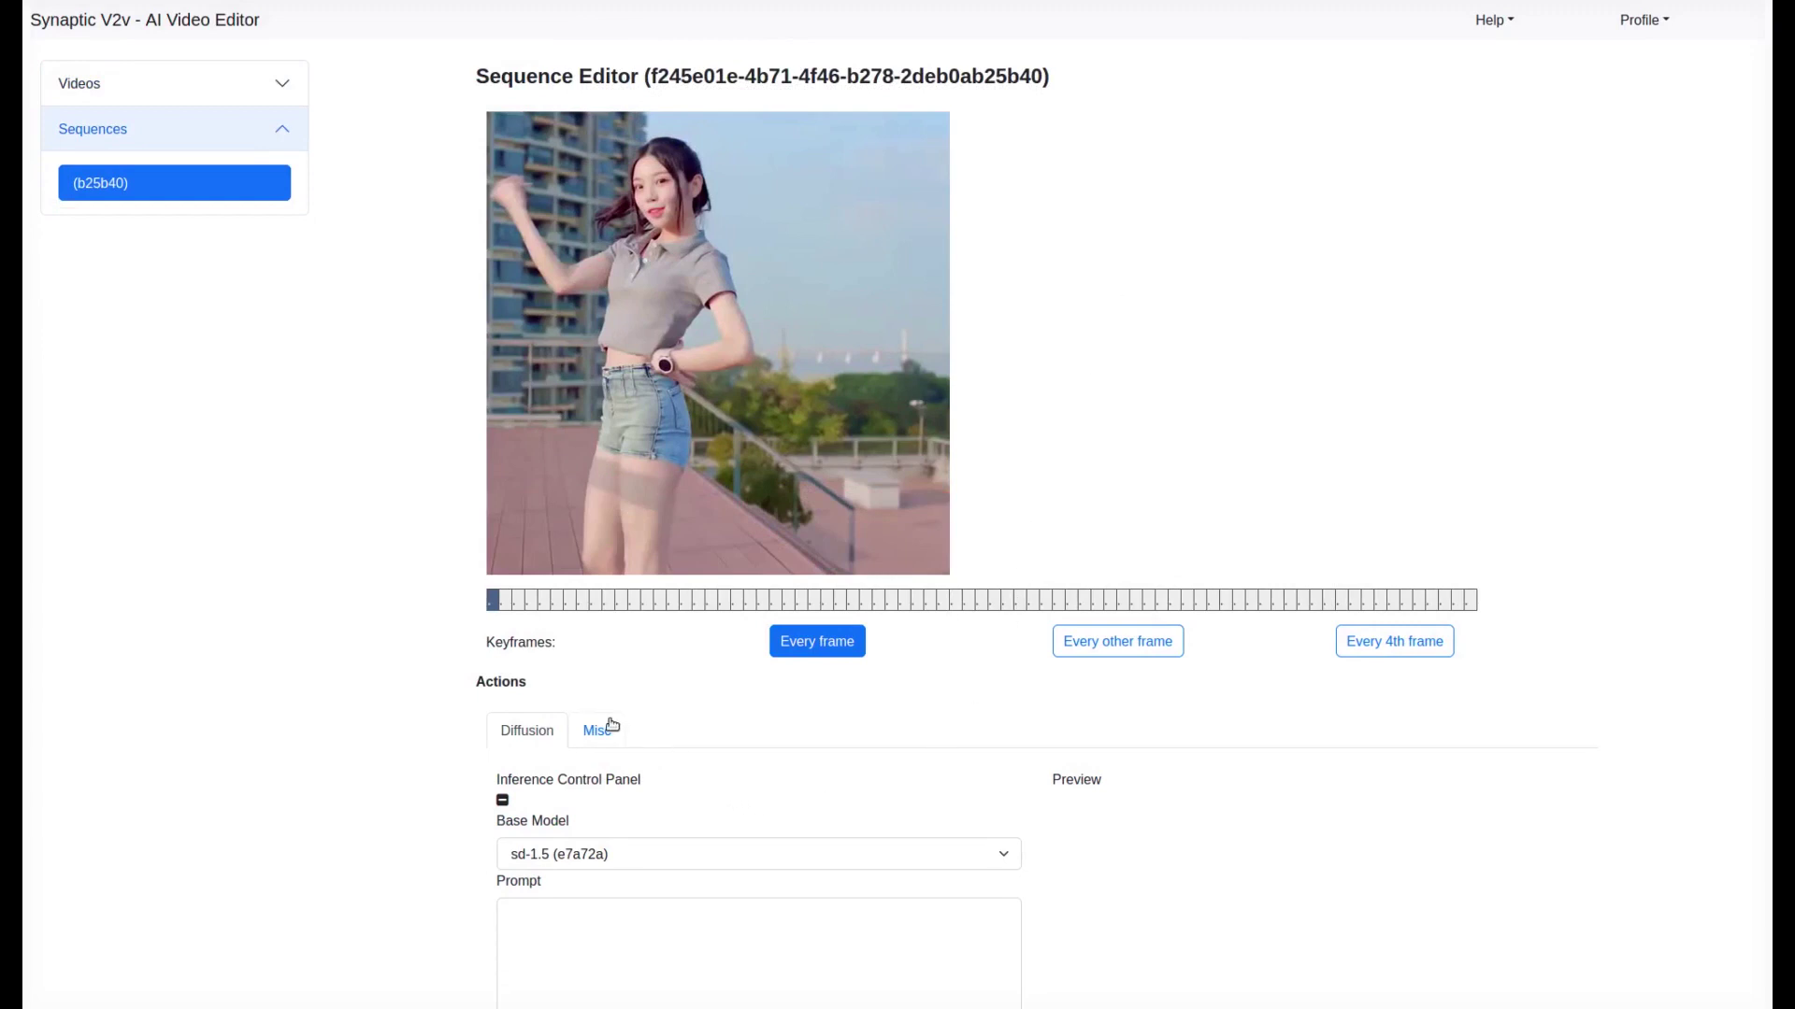
pyautogui.click(521, 607)
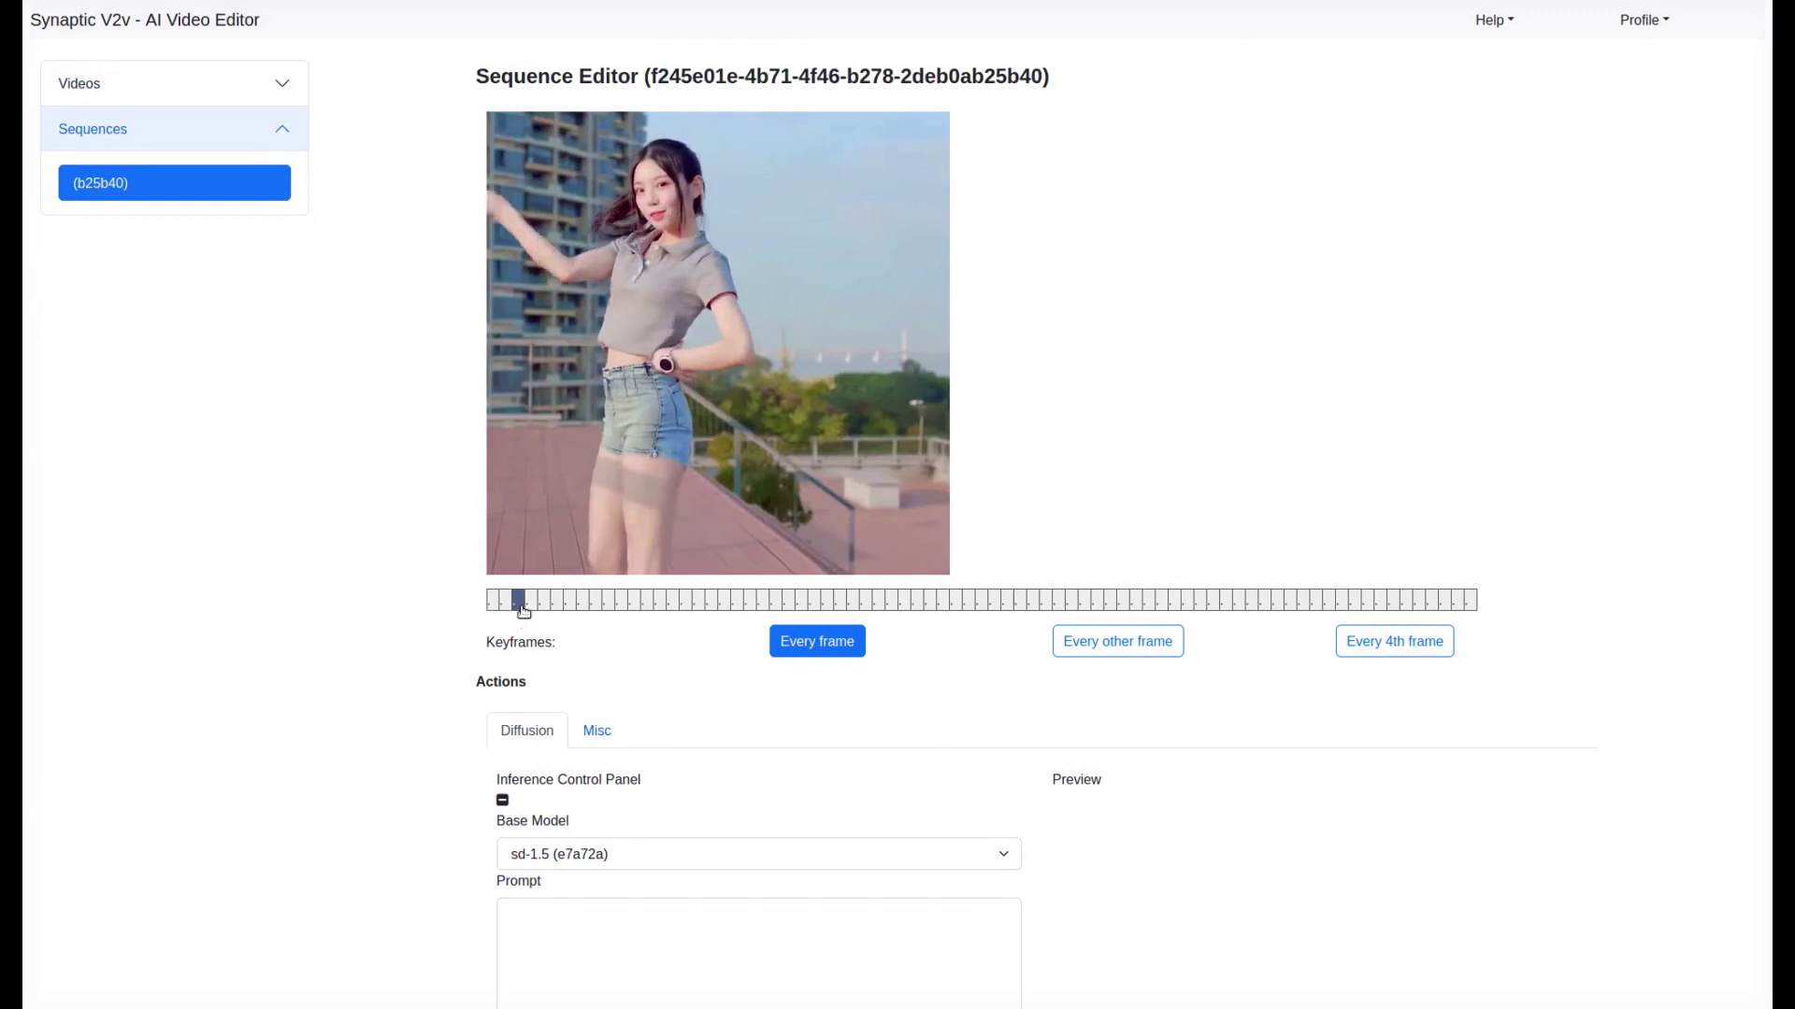
pyautogui.click(540, 609)
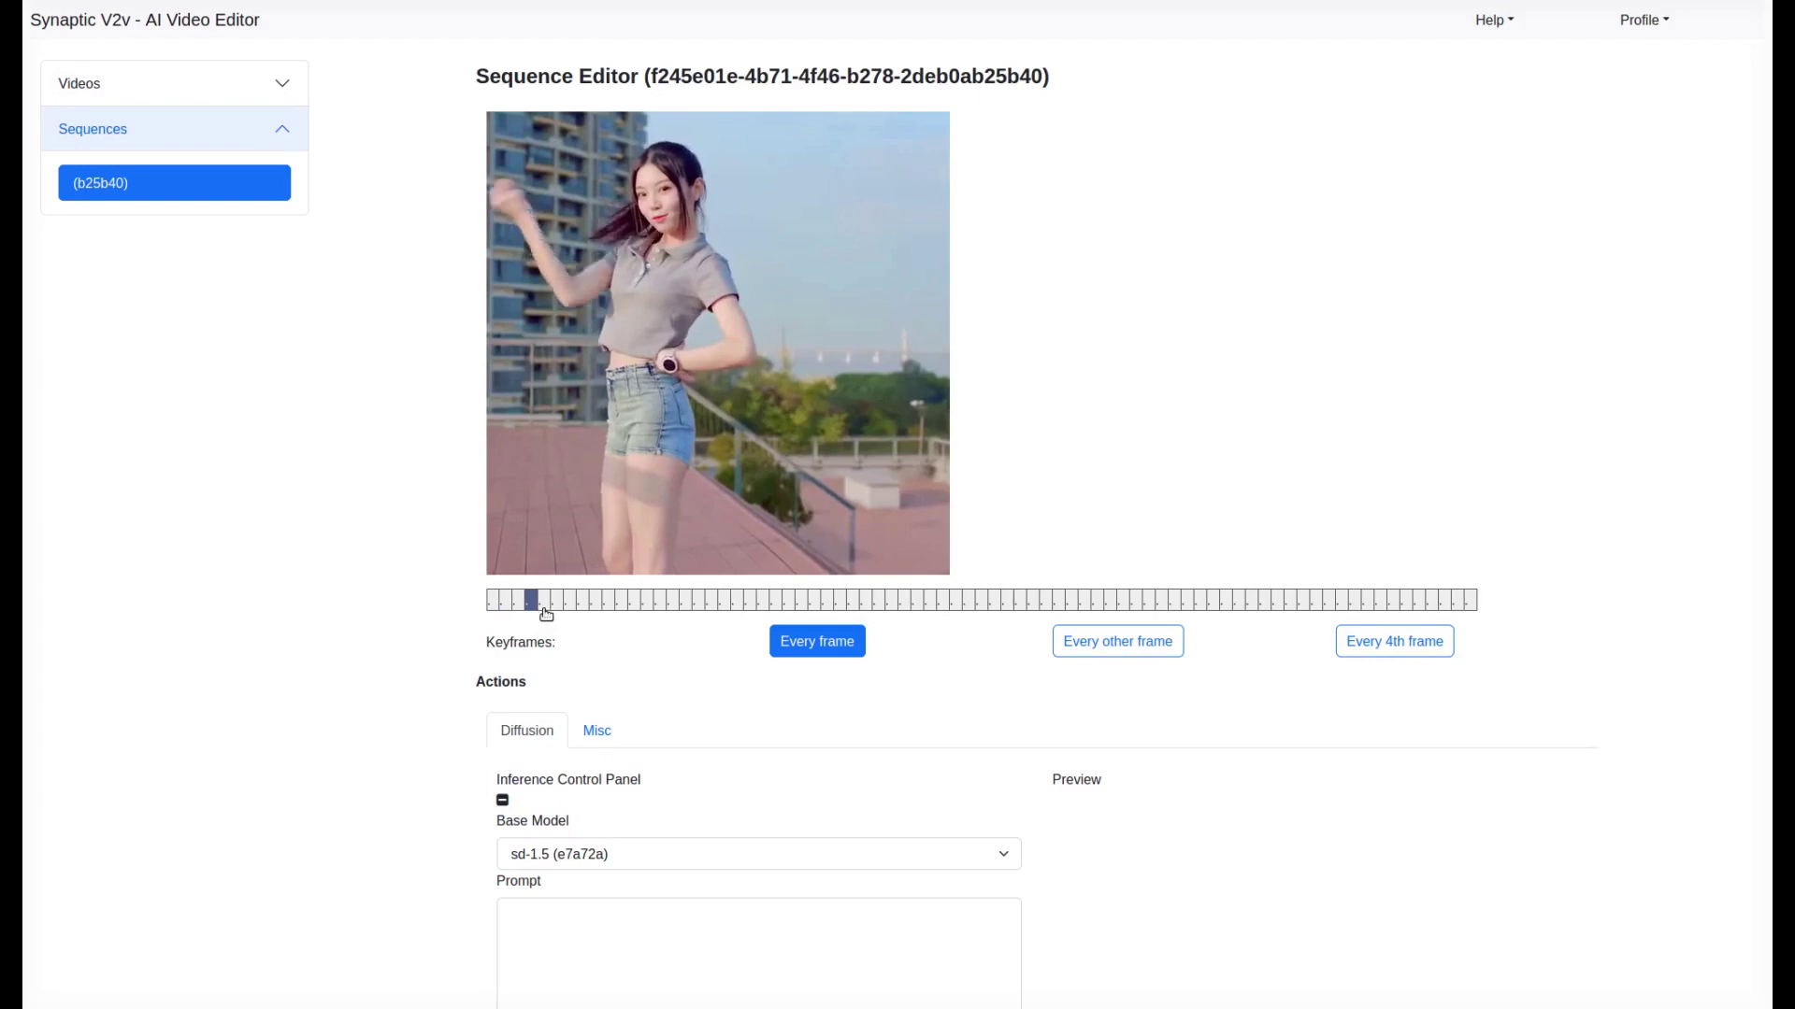
pyautogui.click(547, 609)
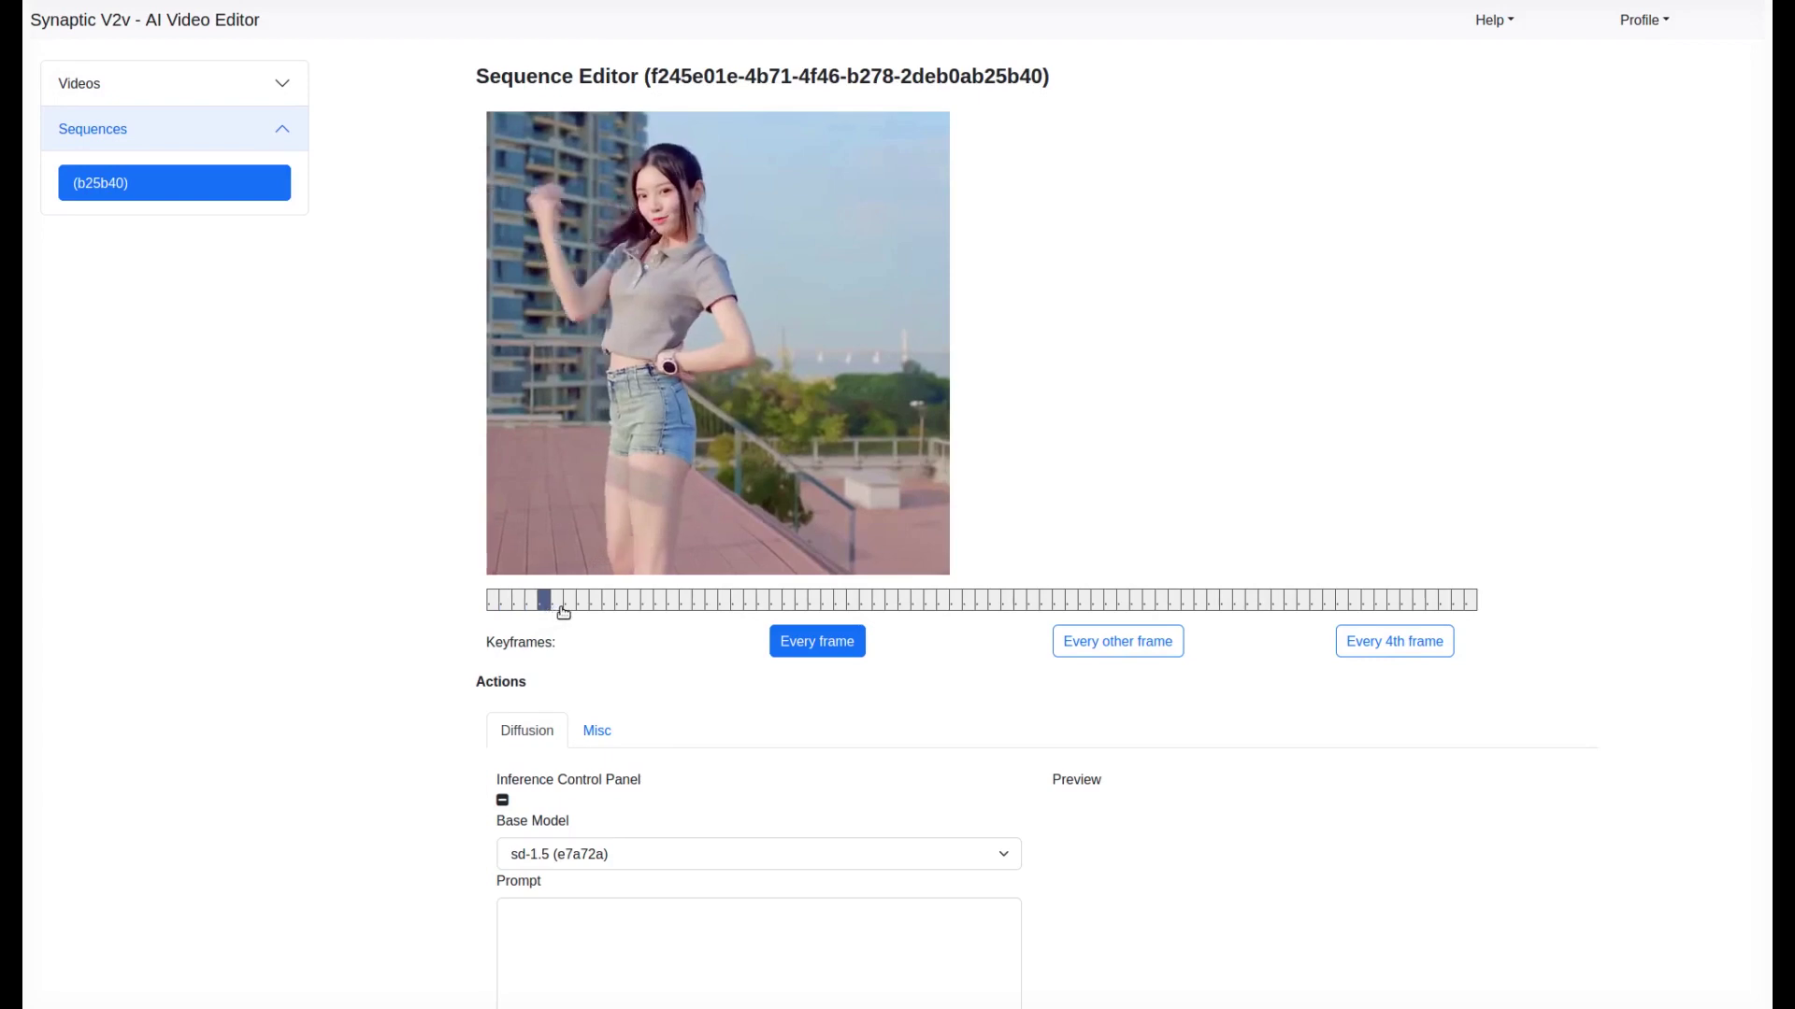
pyautogui.click(562, 609)
pyautogui.click(574, 610)
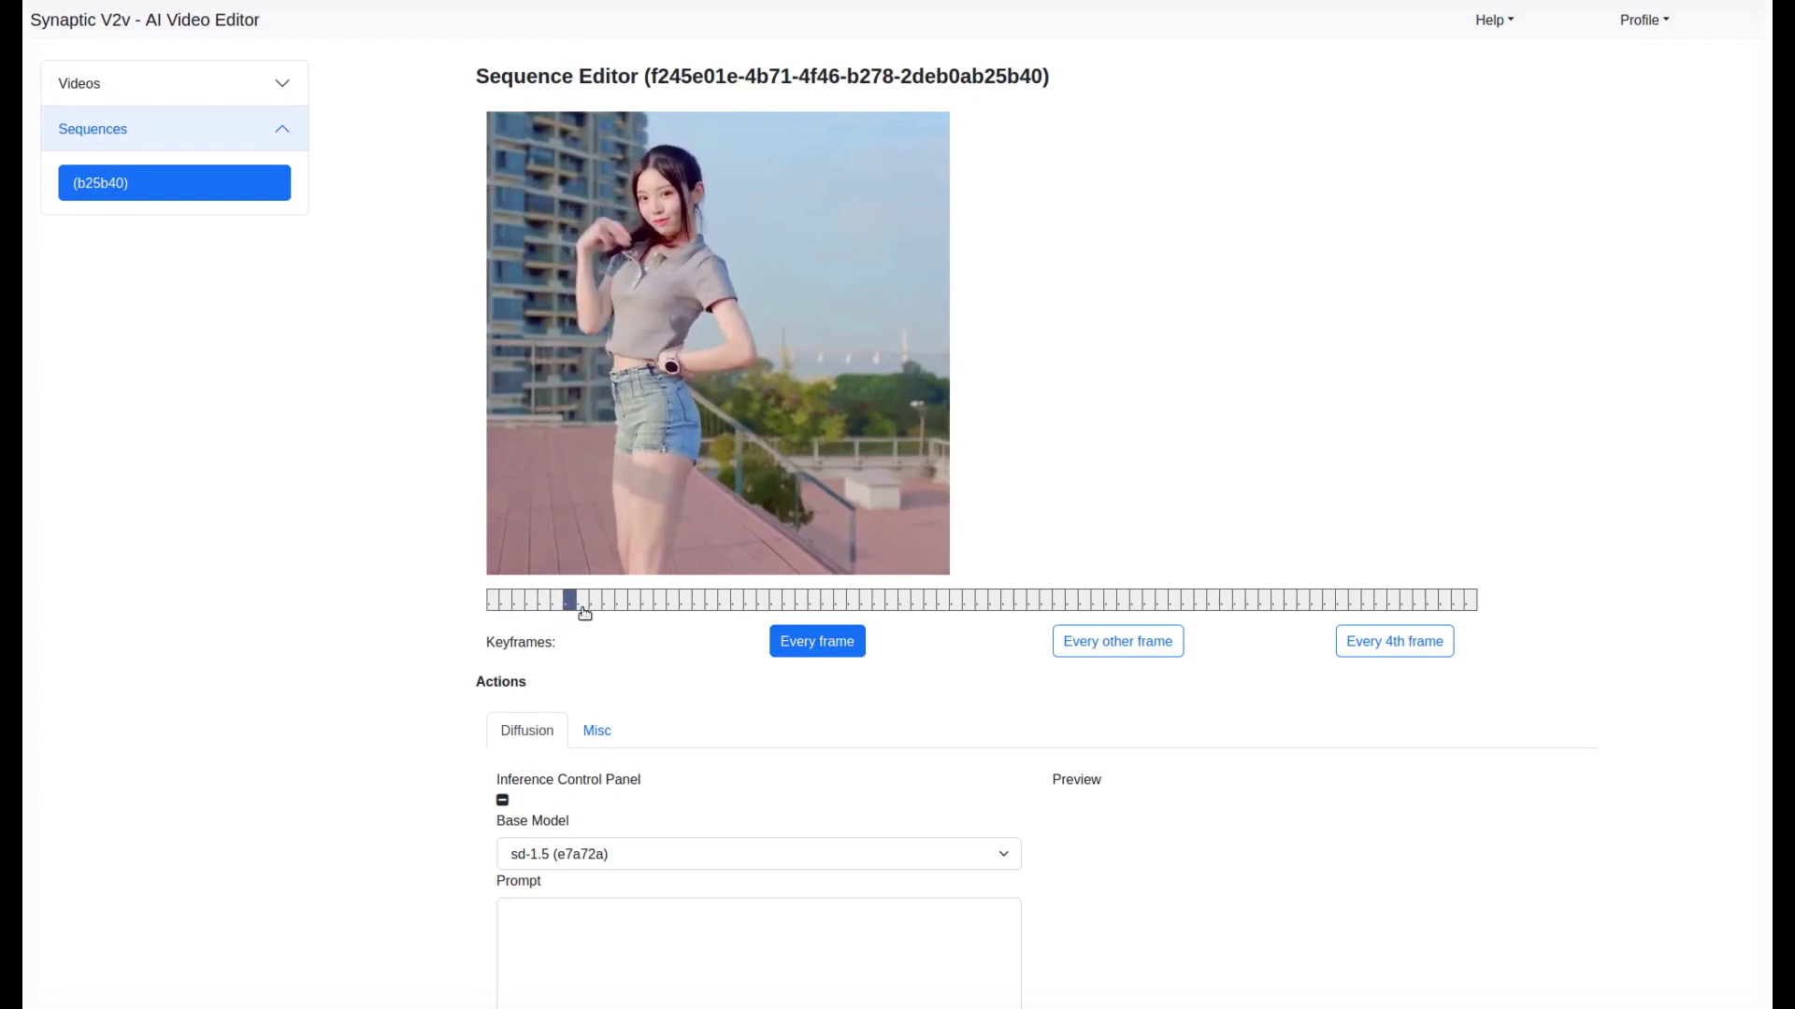
pyautogui.click(588, 609)
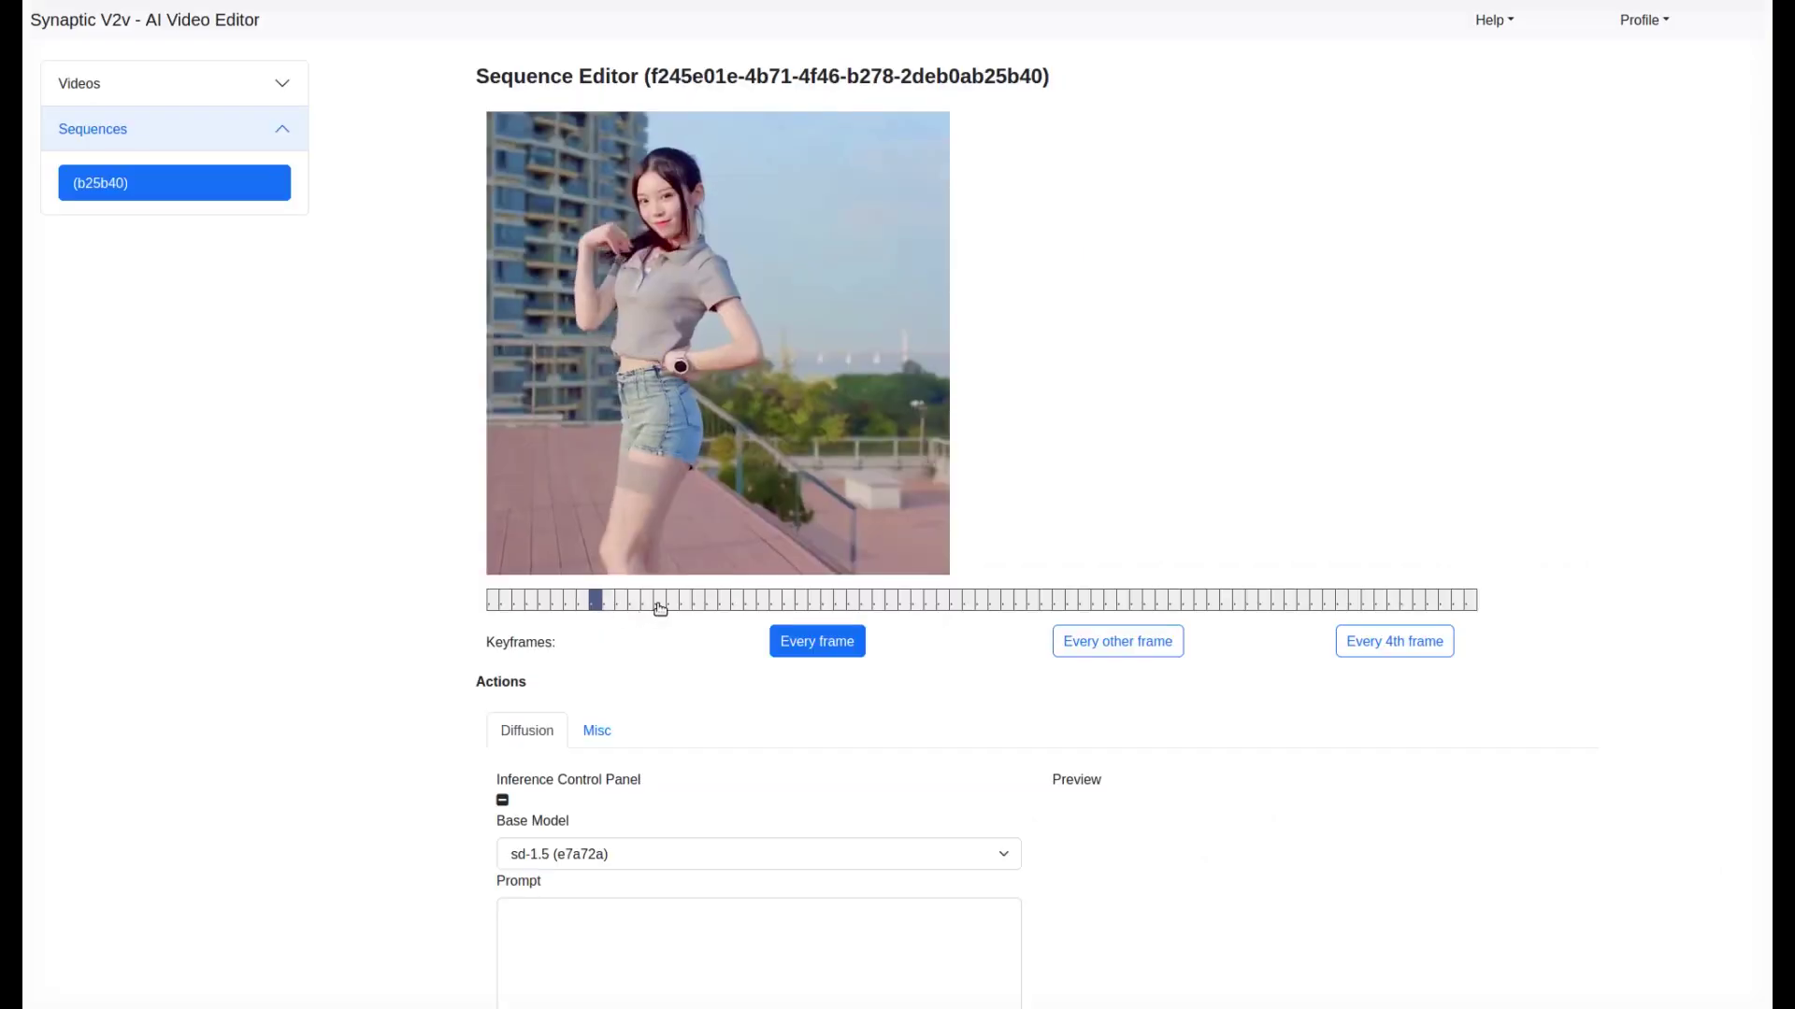
pyautogui.click(658, 606)
pyautogui.click(715, 606)
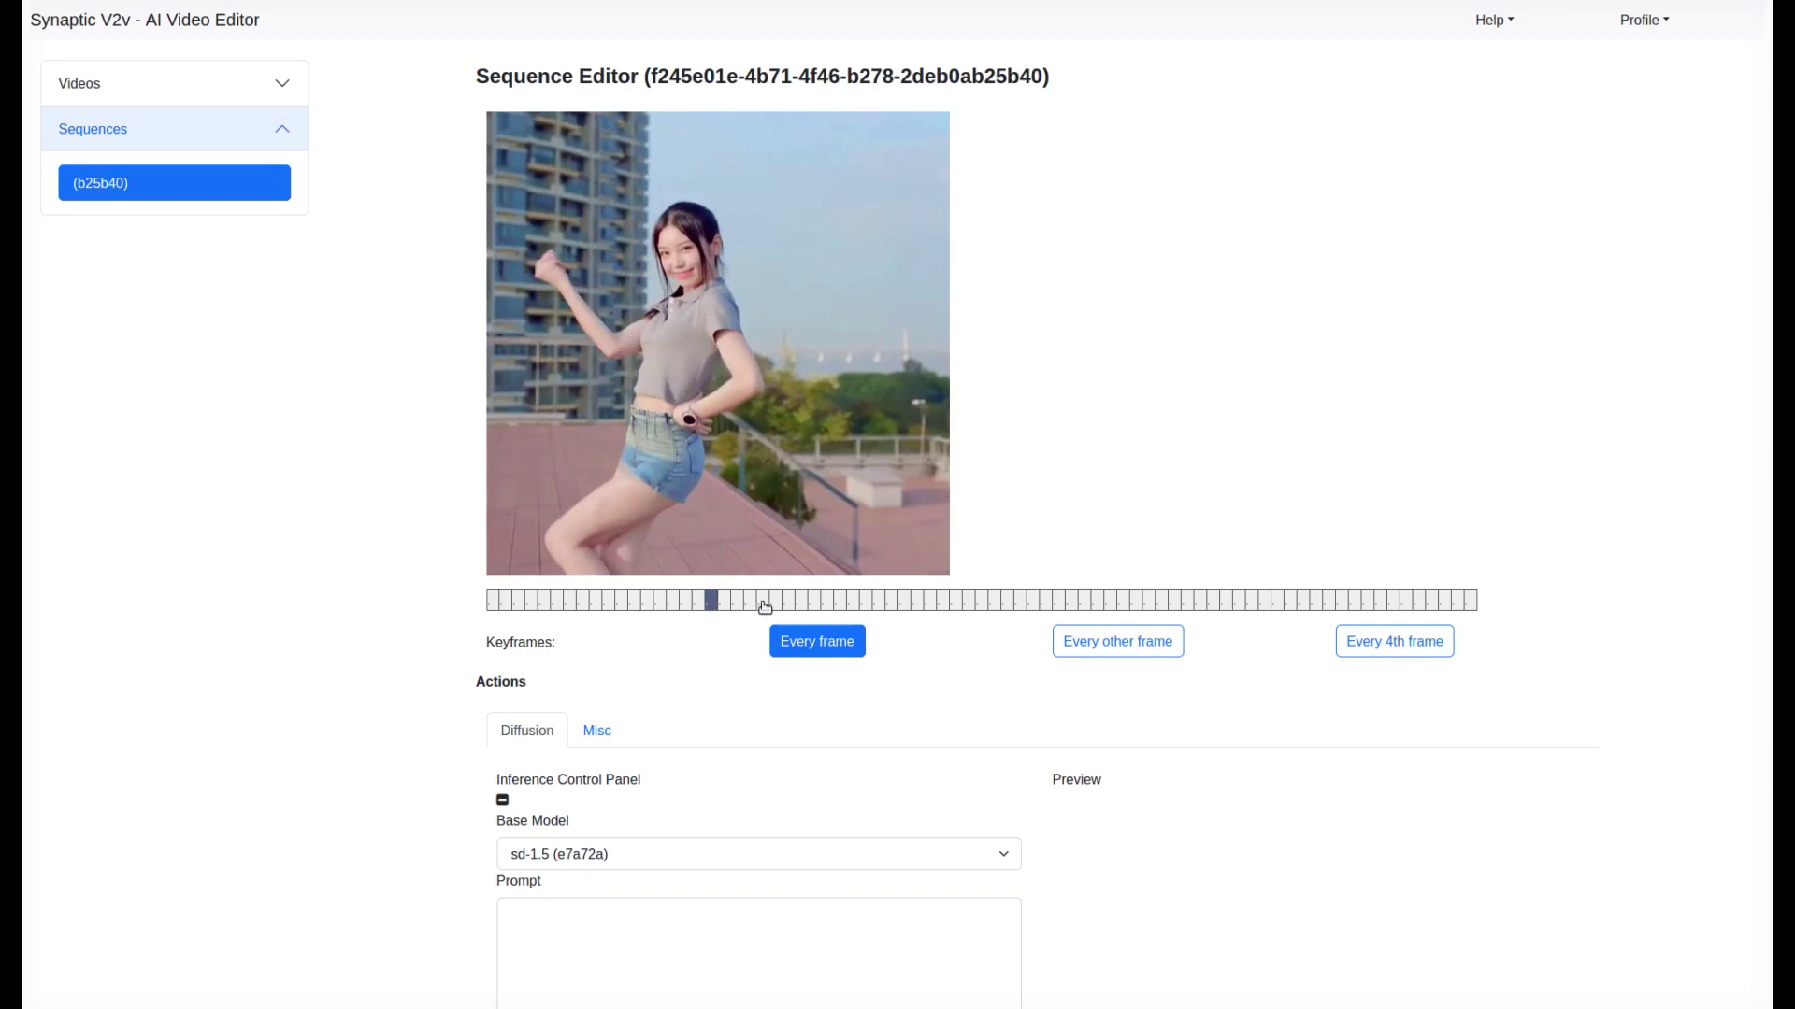
pyautogui.click(764, 606)
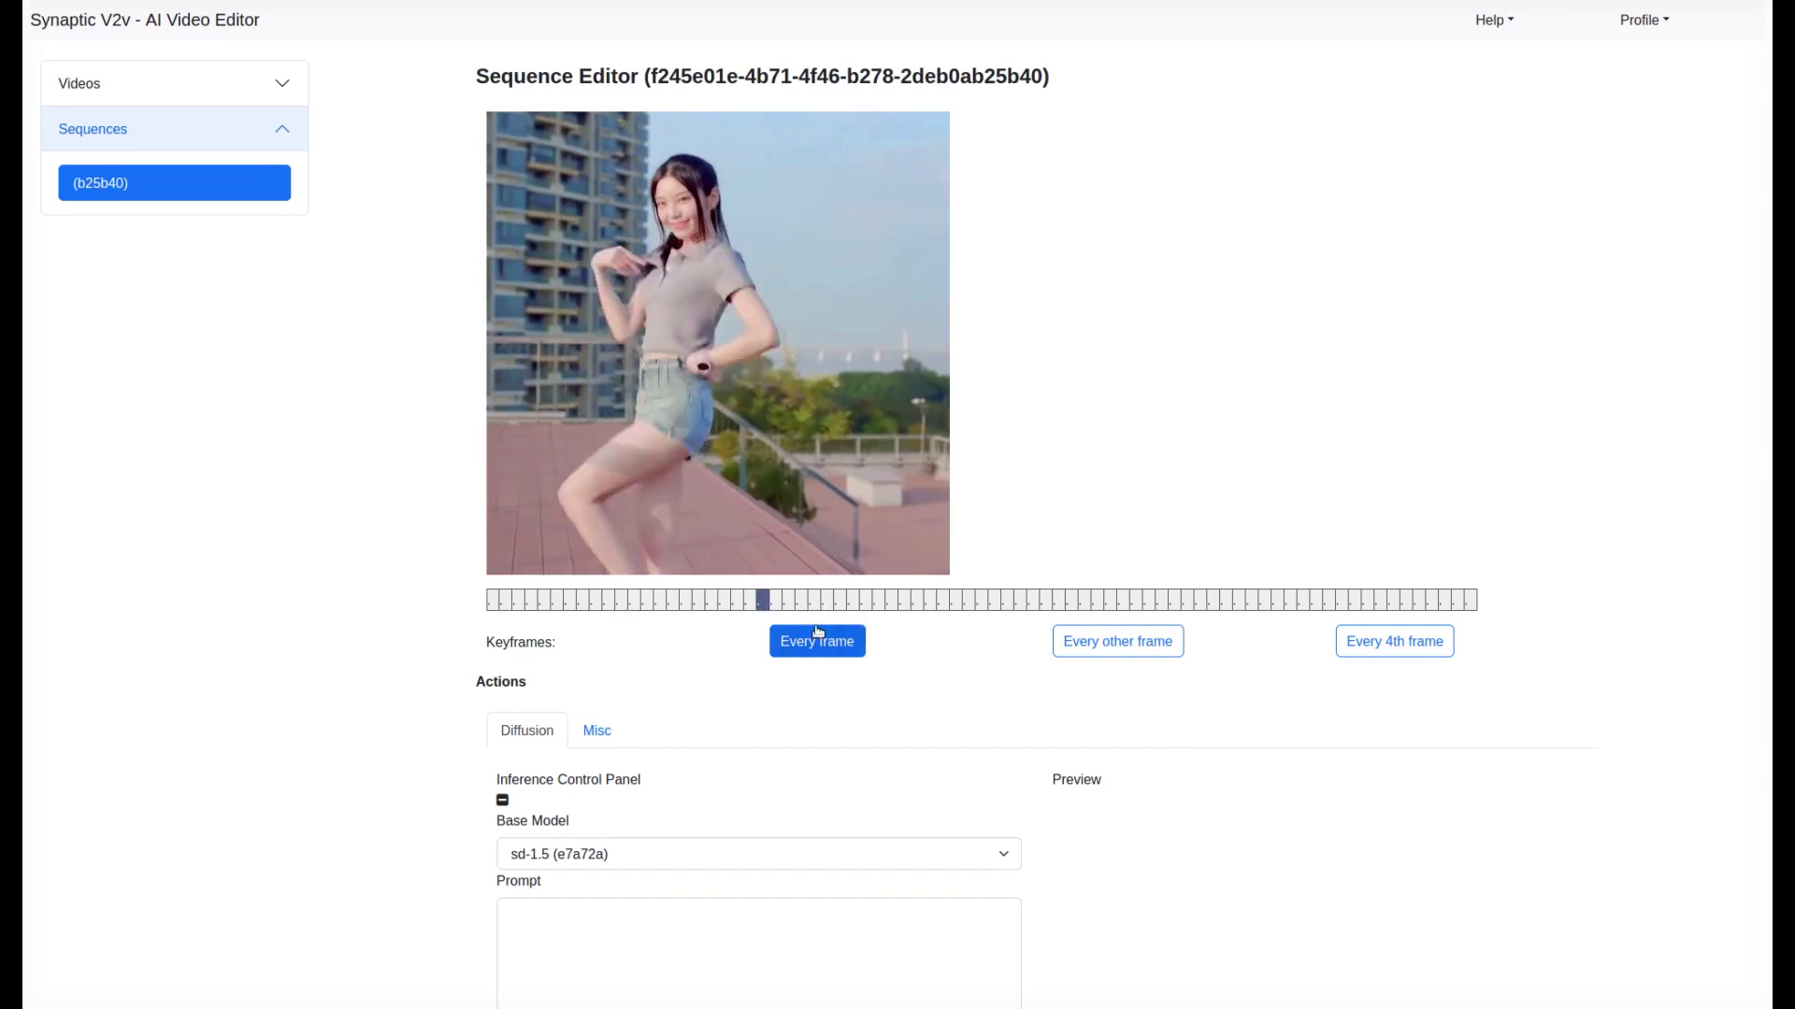
# Try keyframes on every other frame, and settle on every 4th frame for the sequence.
pyautogui.click(1108, 644)
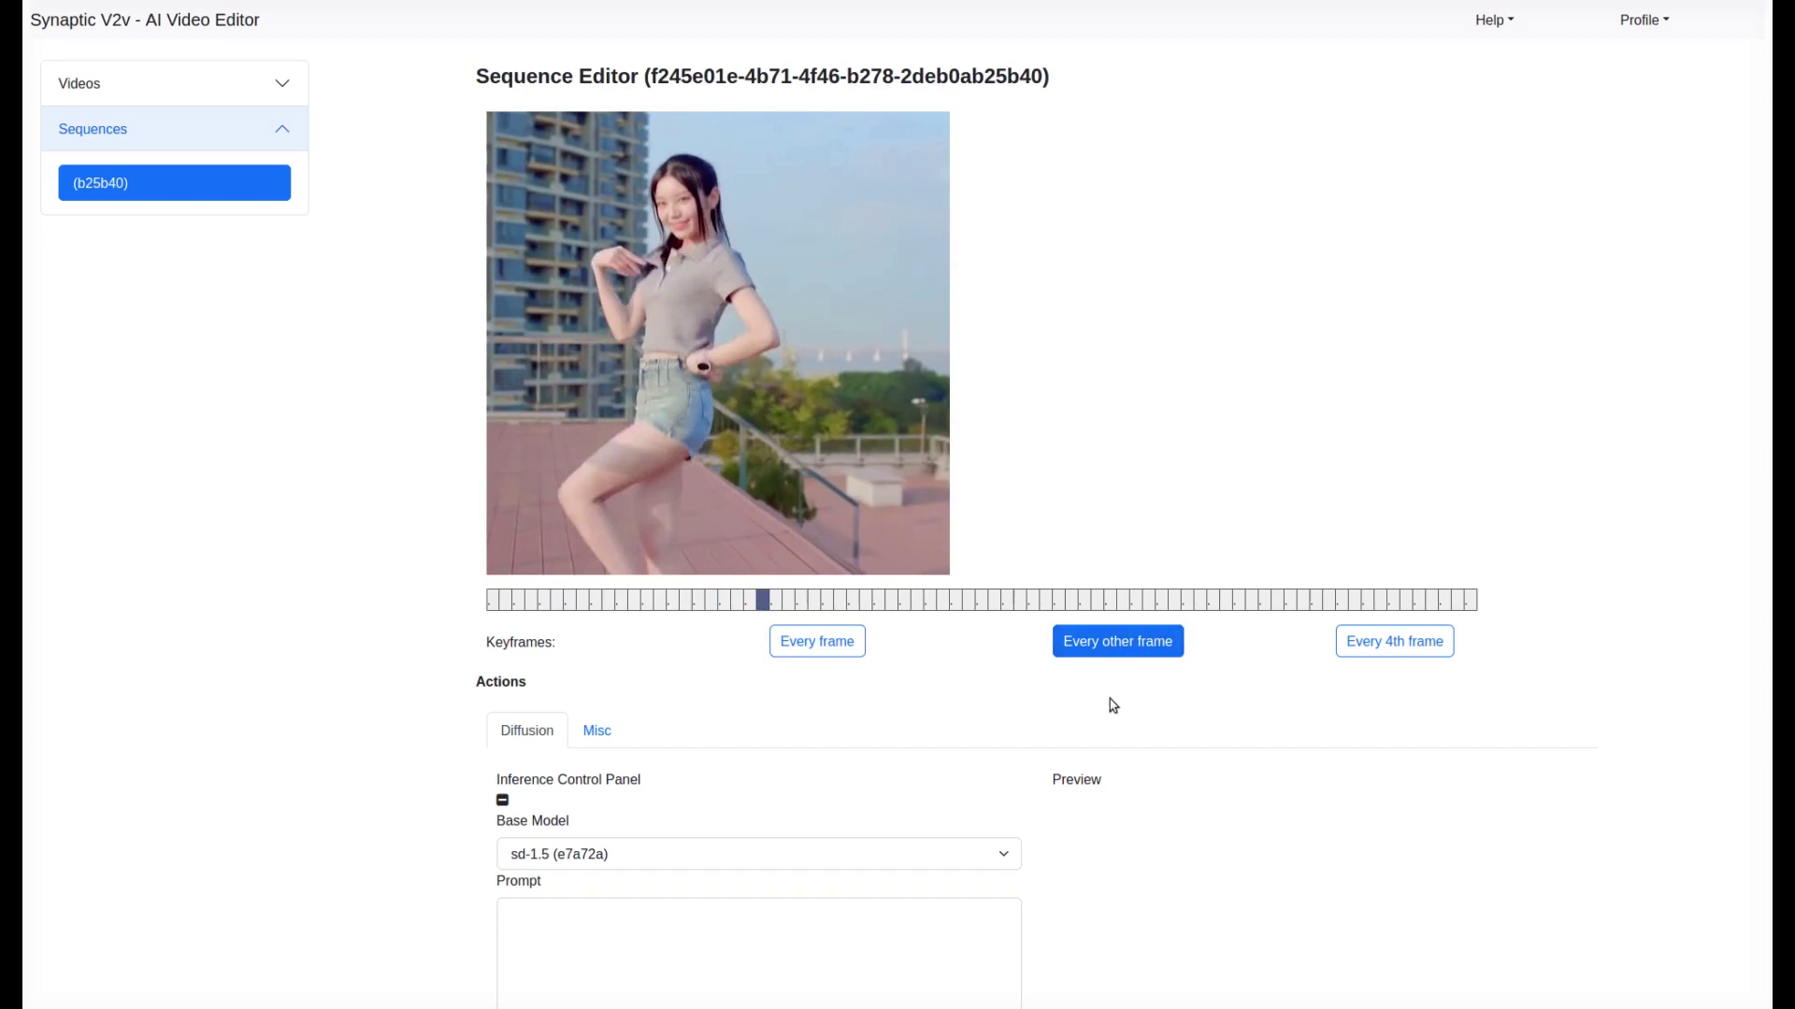
pyautogui.click(1353, 653)
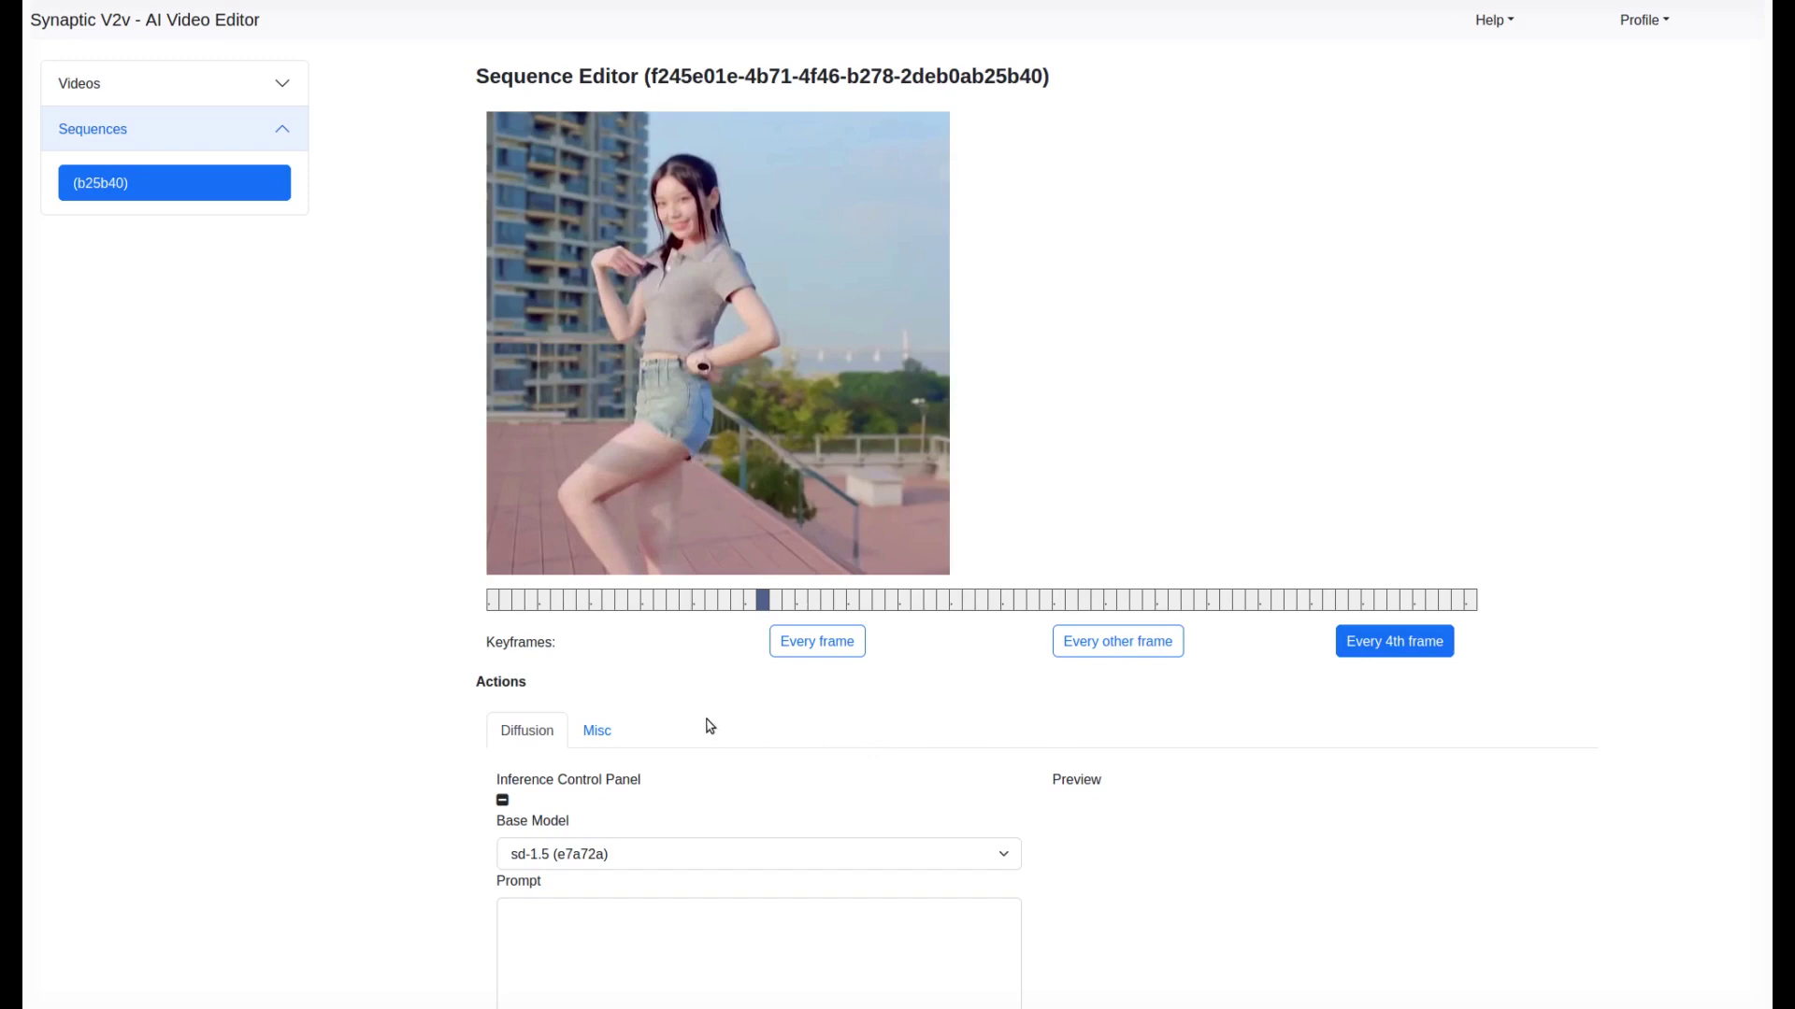
# Examine the diffusion inference settings, from base model and prompts to ControlNet, seed and step count, and check the Help options.
pyautogui.scroll(-5, 711, 726)
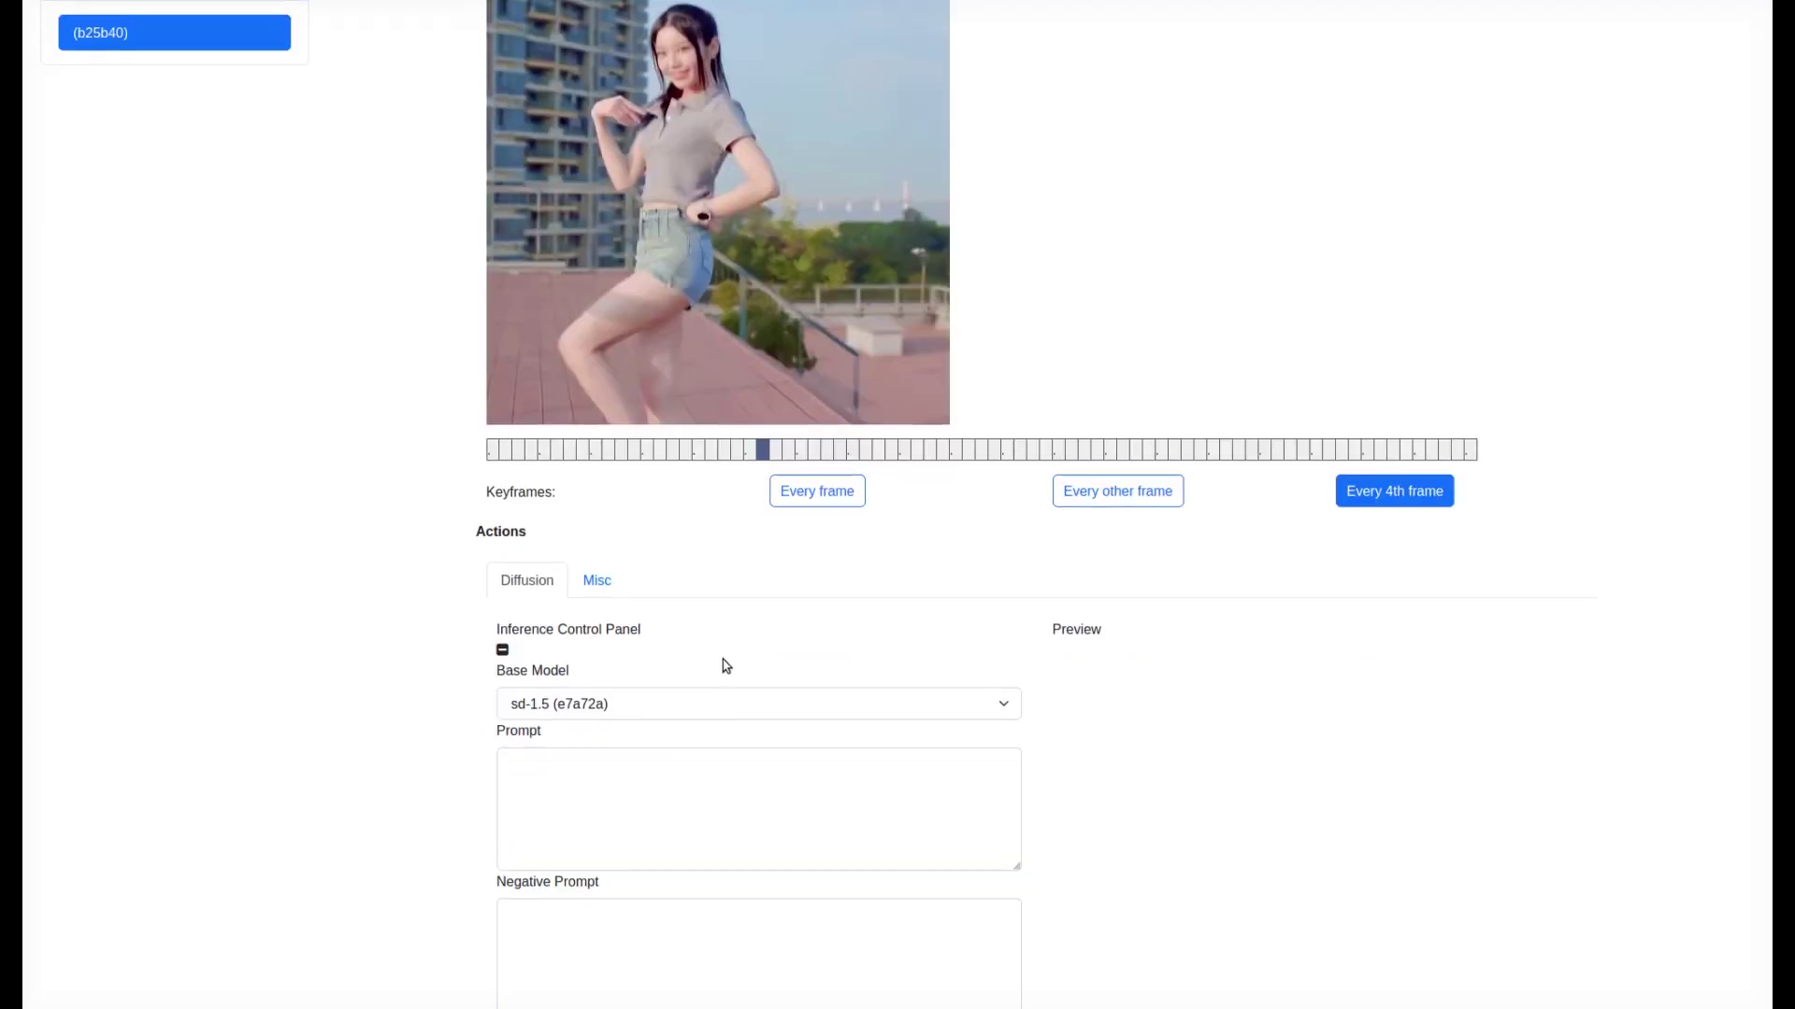
pyautogui.scroll(-1, 703, 623)
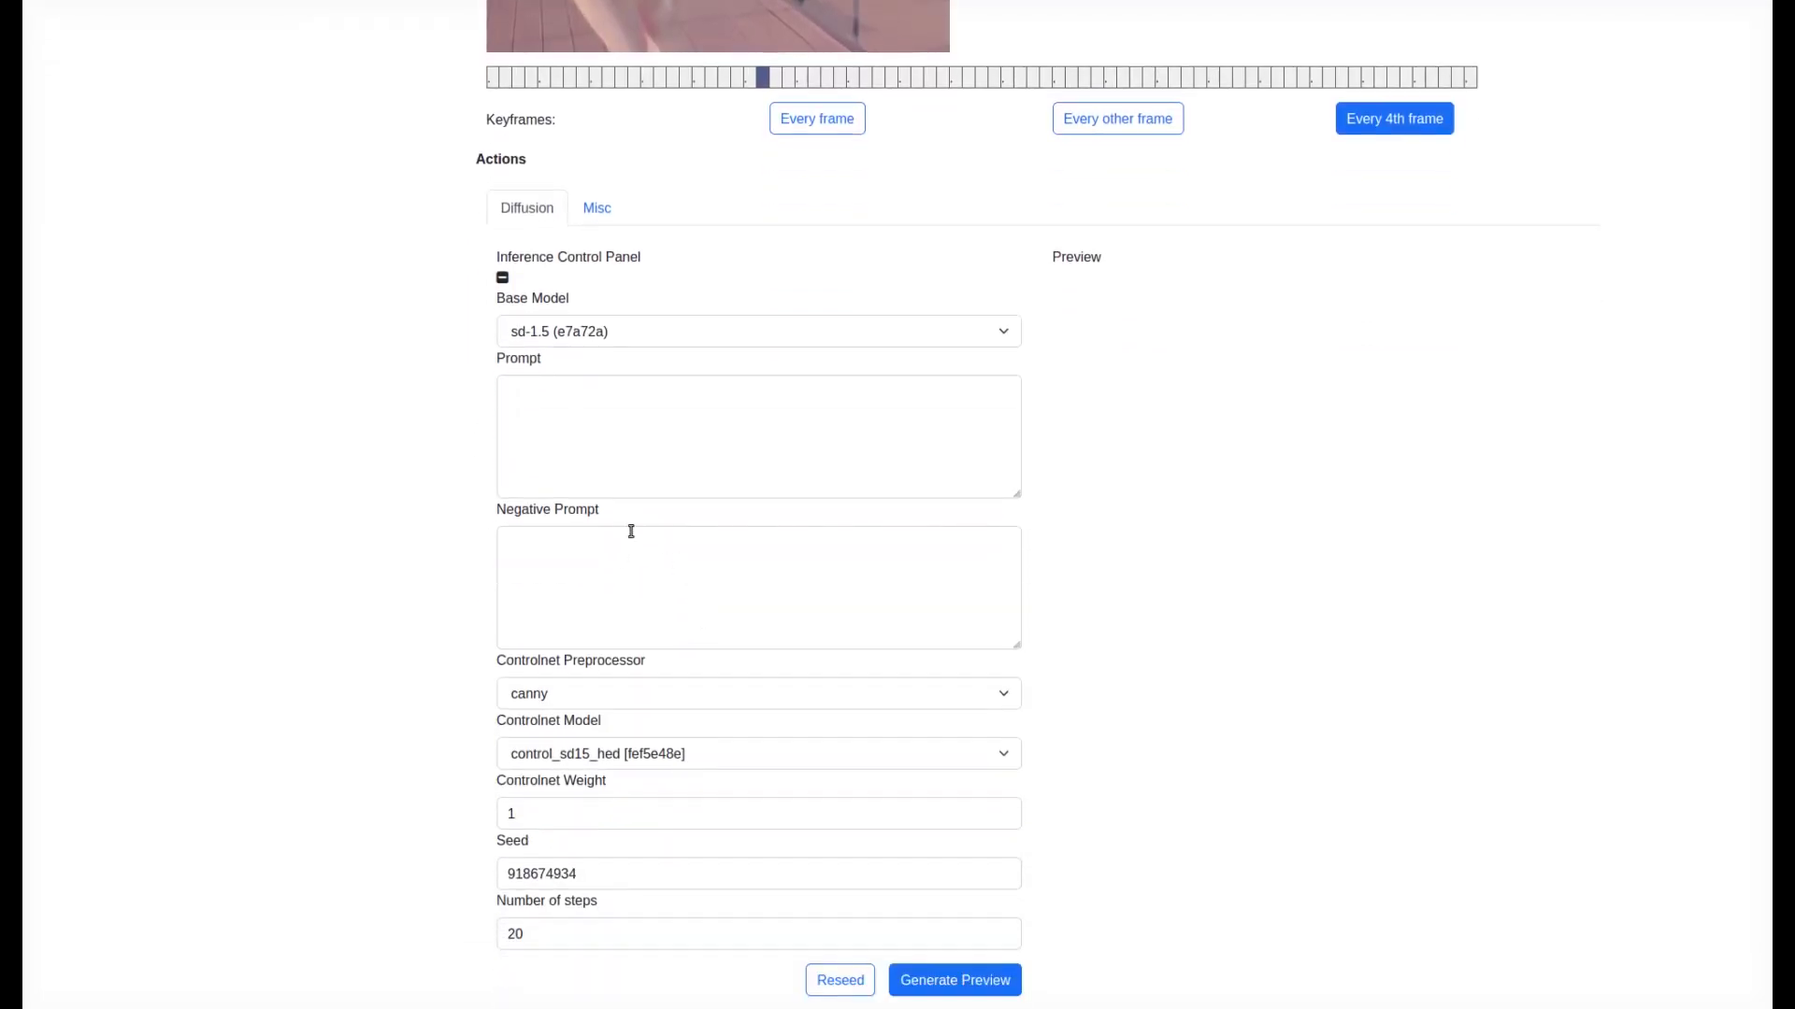
pyautogui.scroll(4, 631, 531)
pyautogui.scroll(-1, 710, 664)
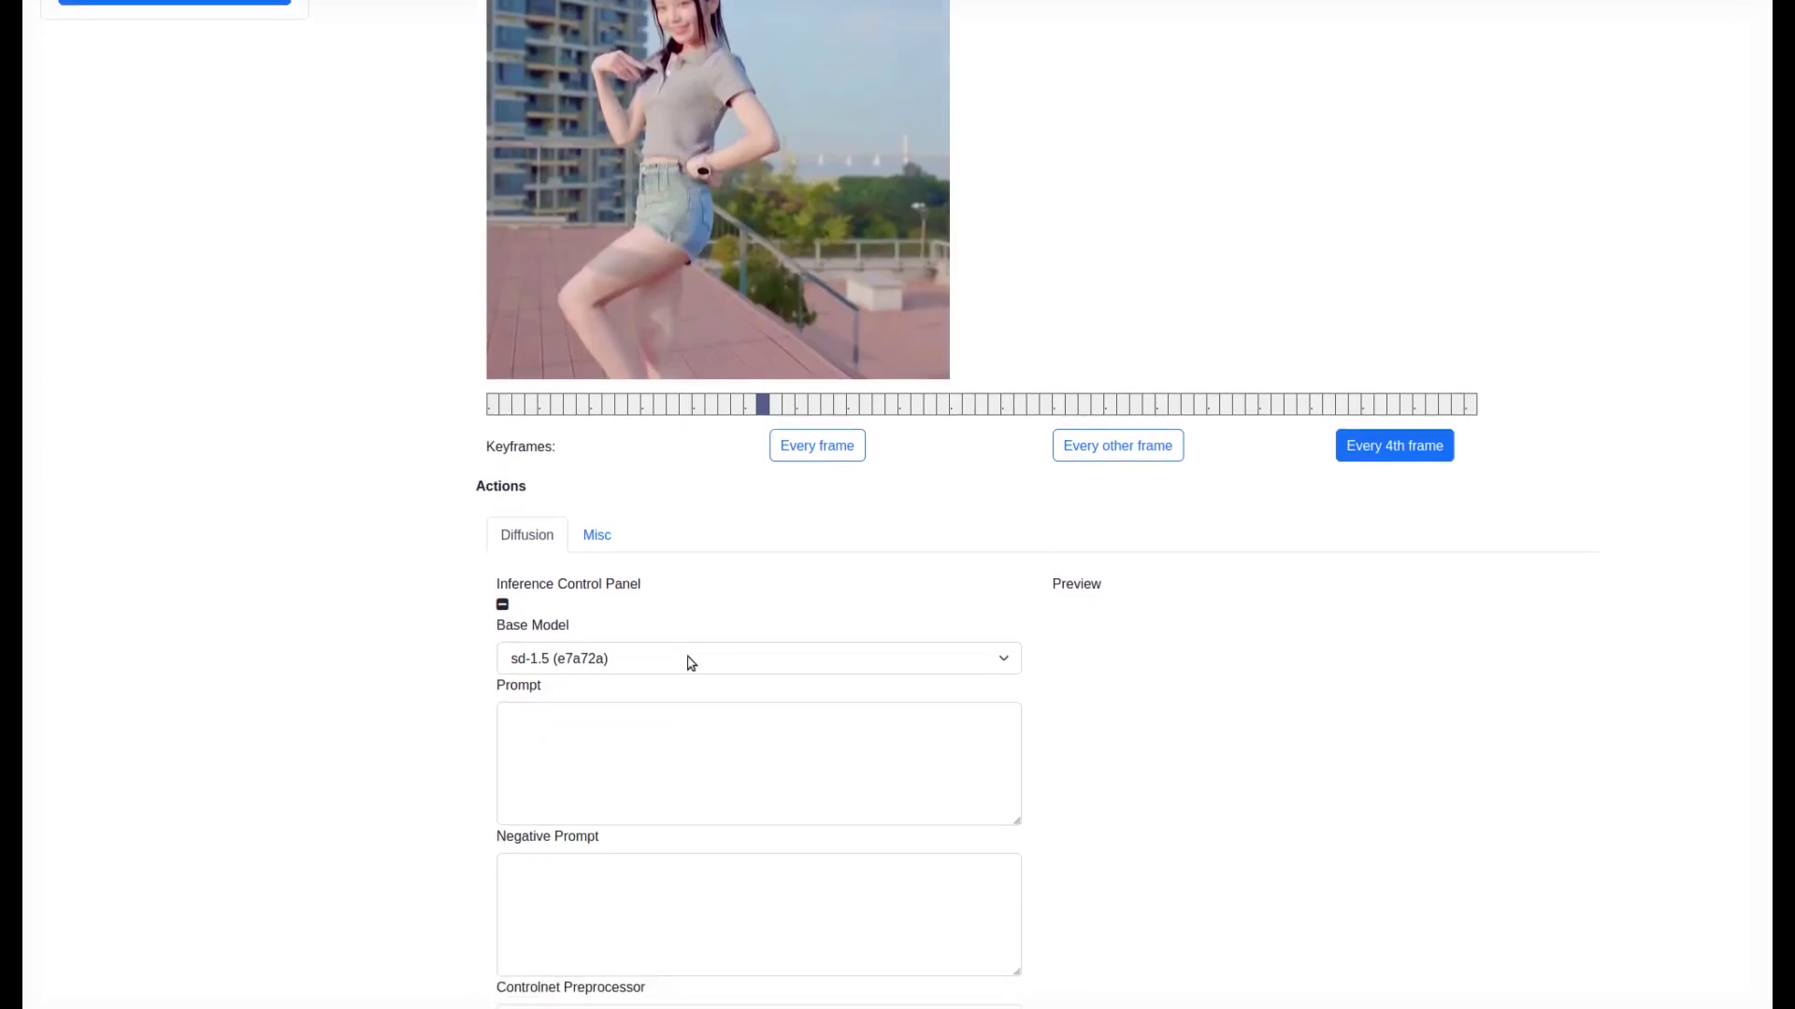
pyautogui.scroll(-1, 691, 663)
pyautogui.scroll(-1, 696, 621)
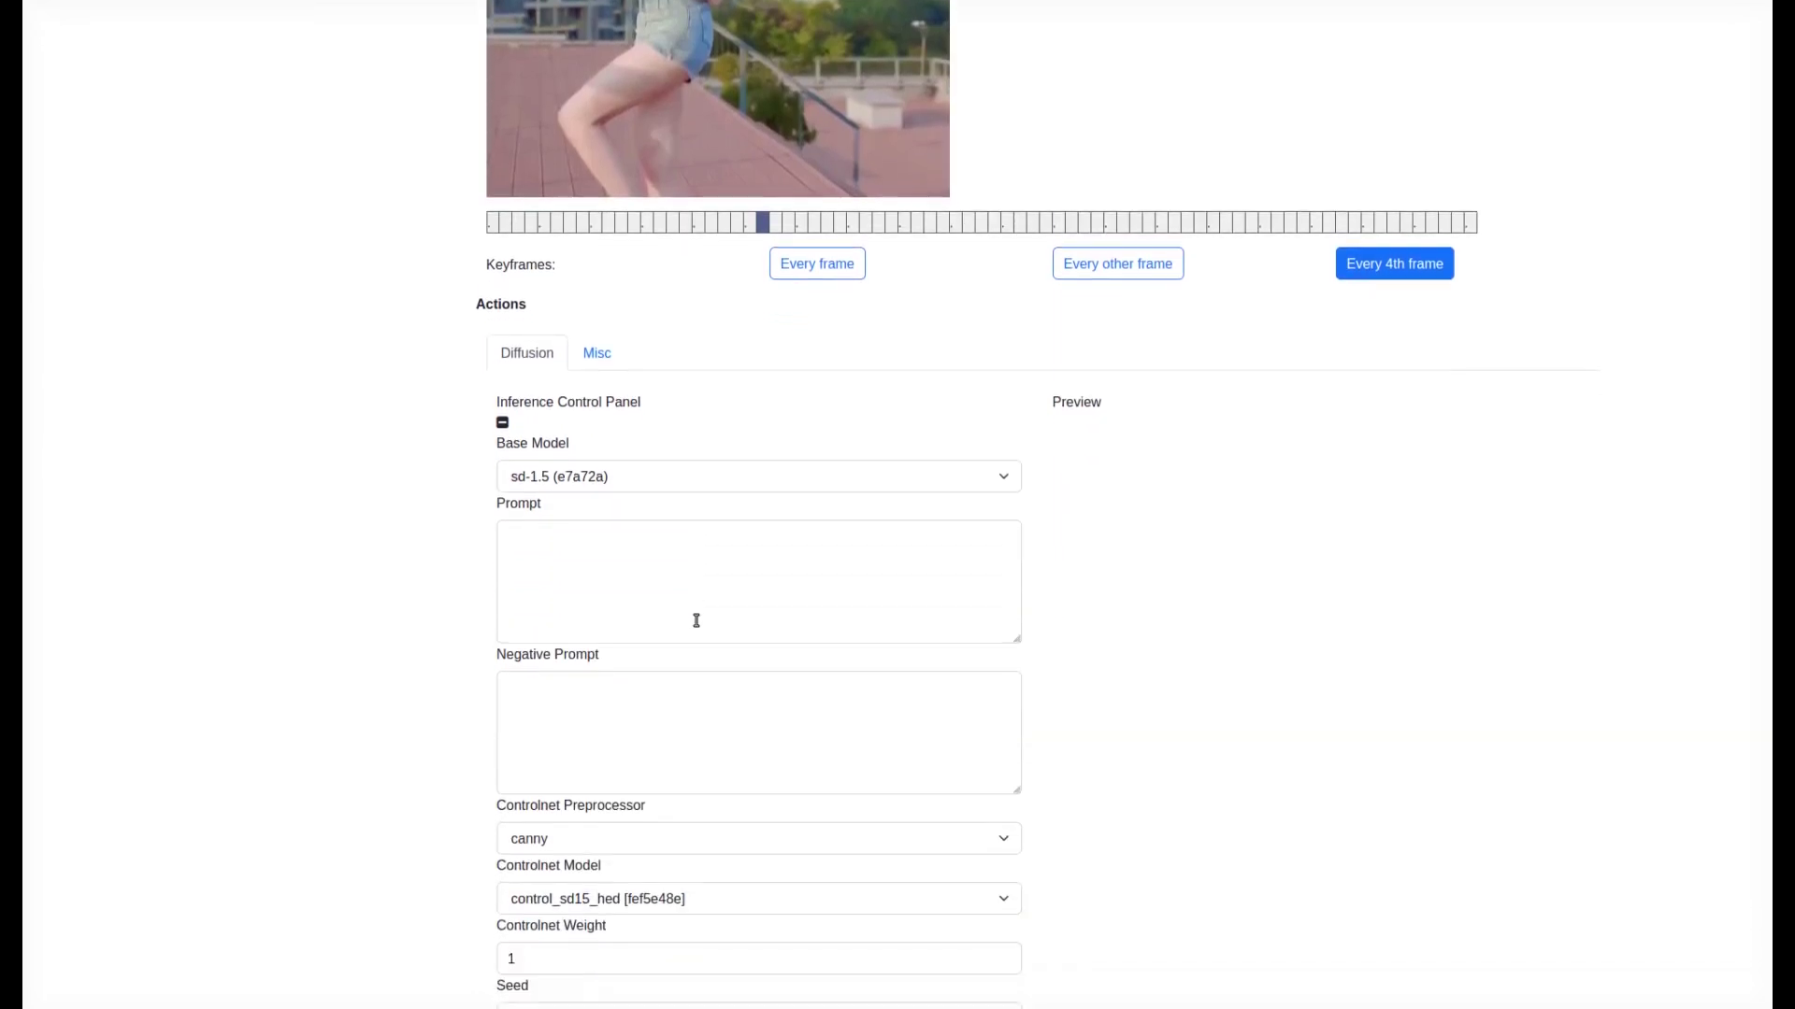
pyautogui.scroll(-1, 696, 621)
pyautogui.scroll(-1, 701, 621)
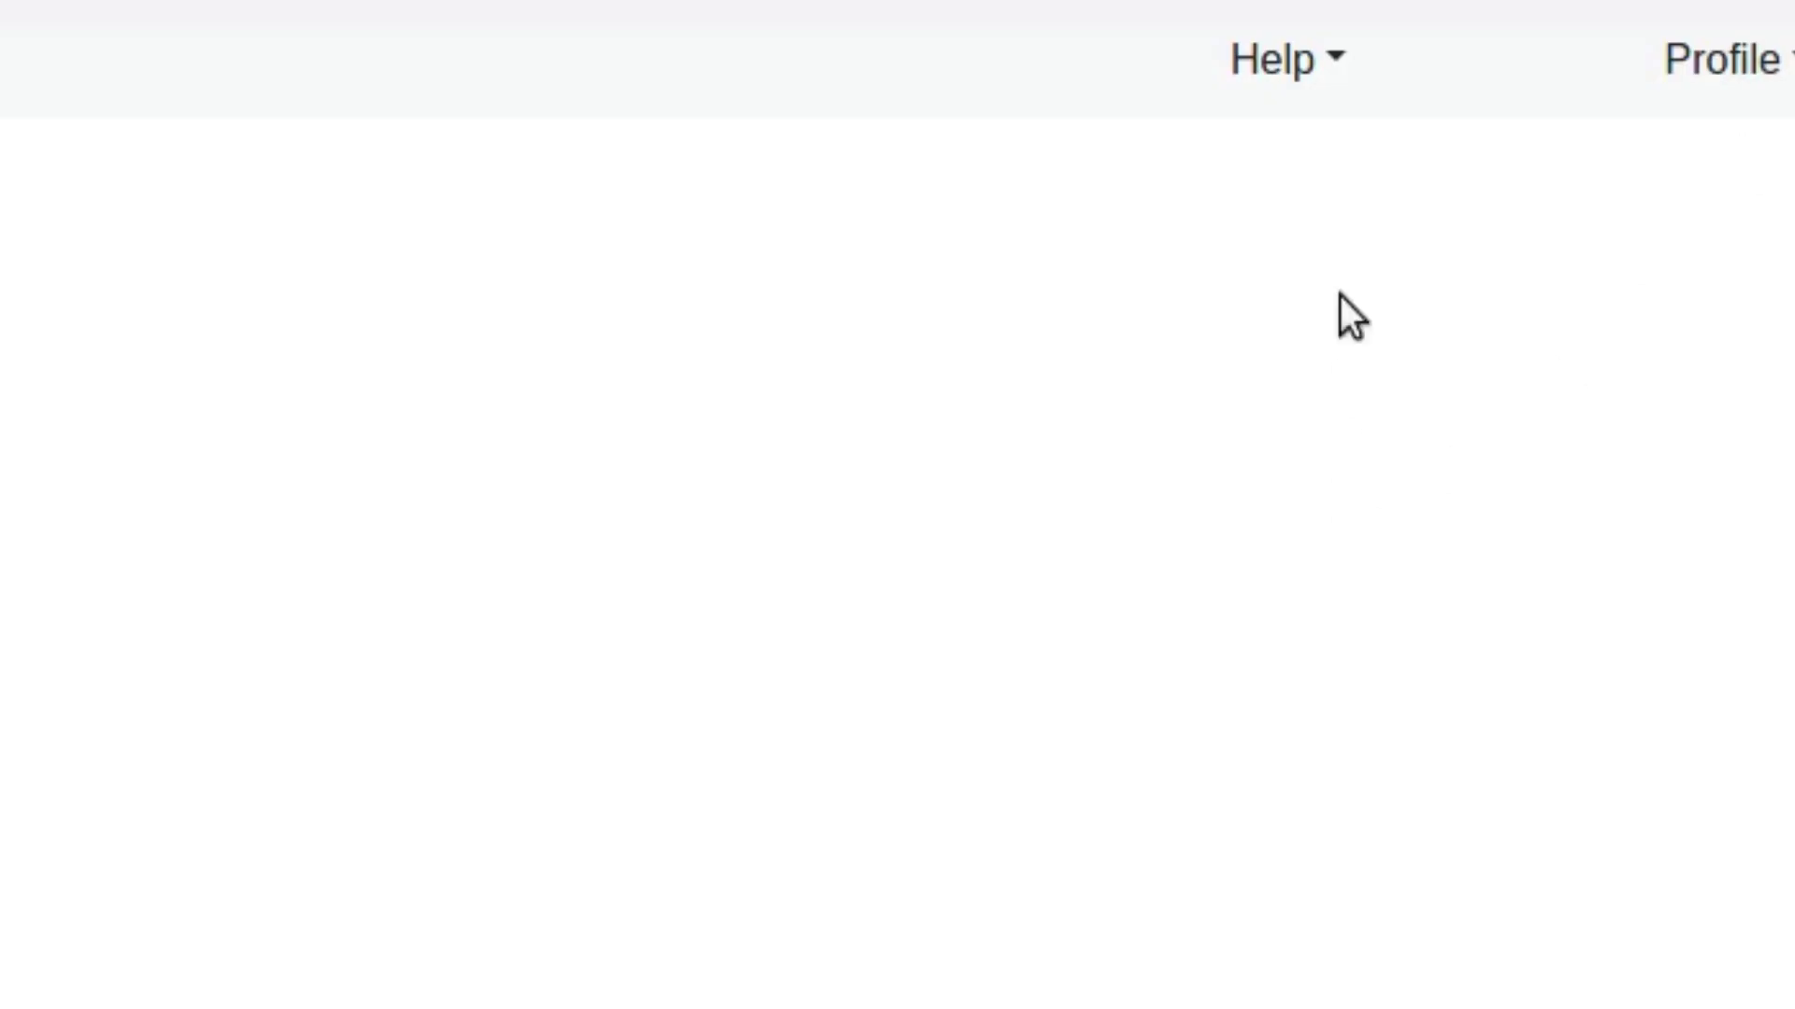
pyautogui.click(1336, 64)
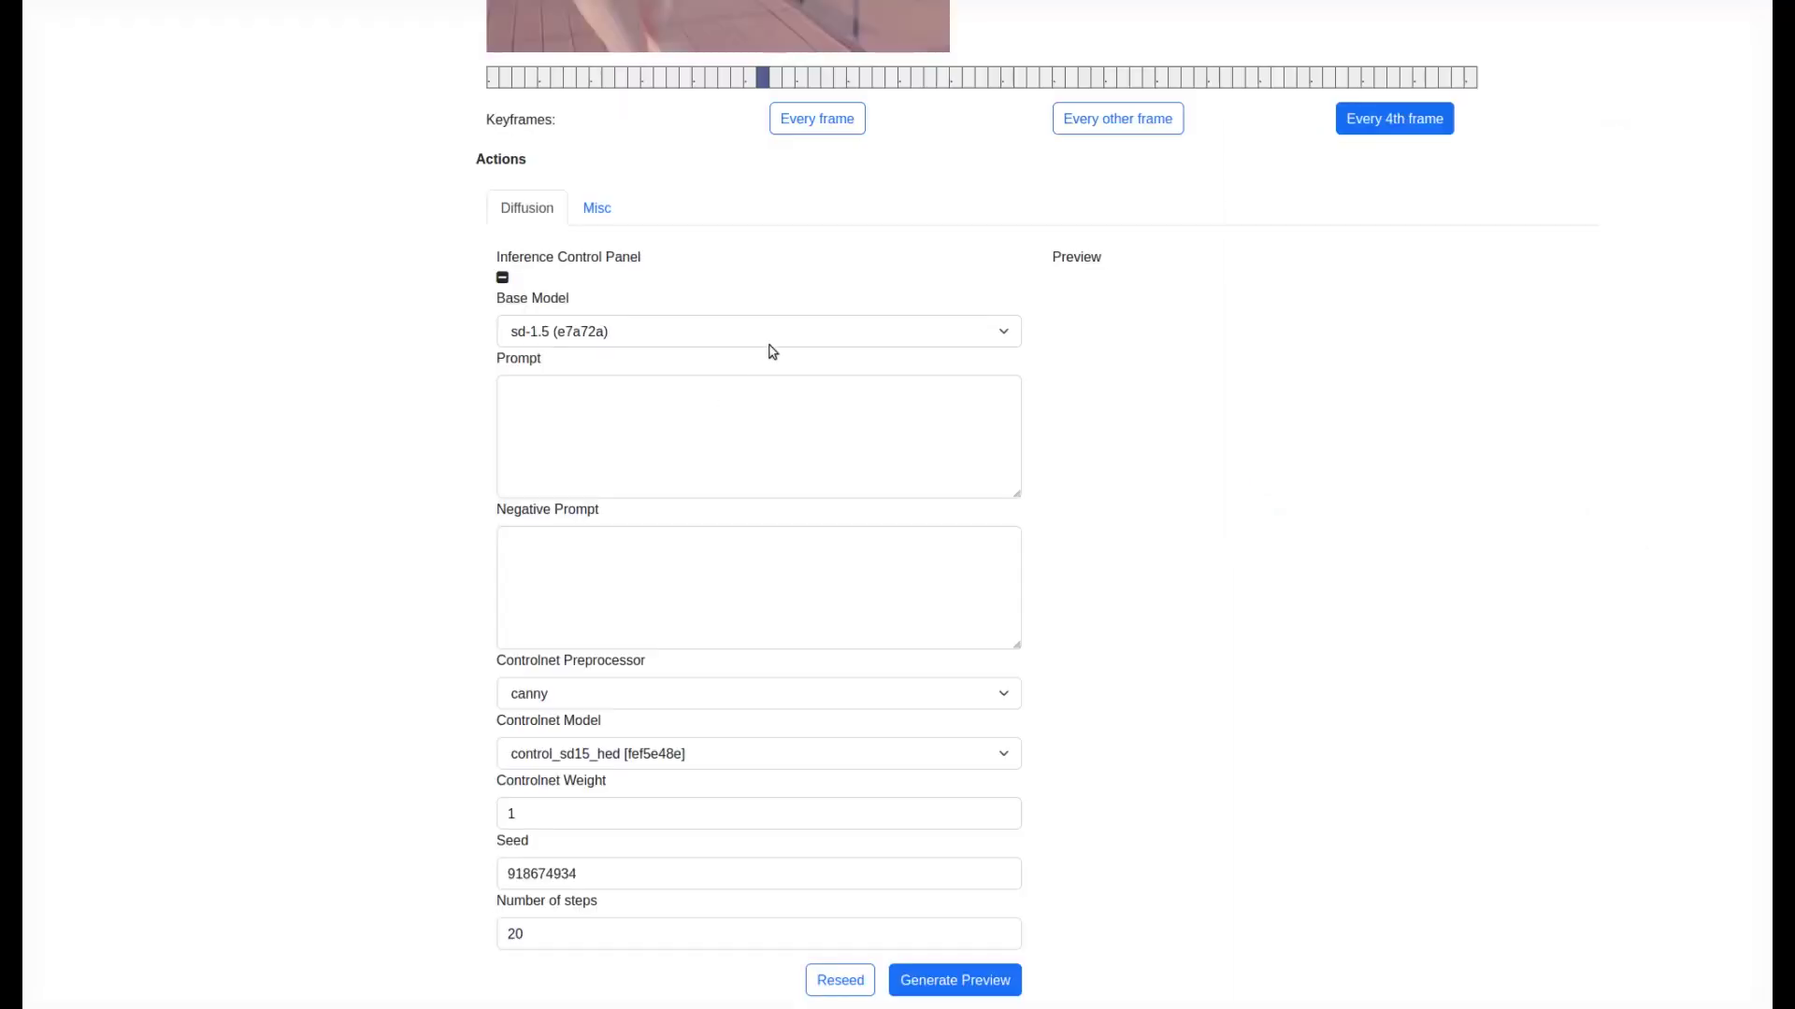
# Select yes-mix-v1.5 (35cfe2) as the base model for the diffusion.
pyautogui.click(839, 335)
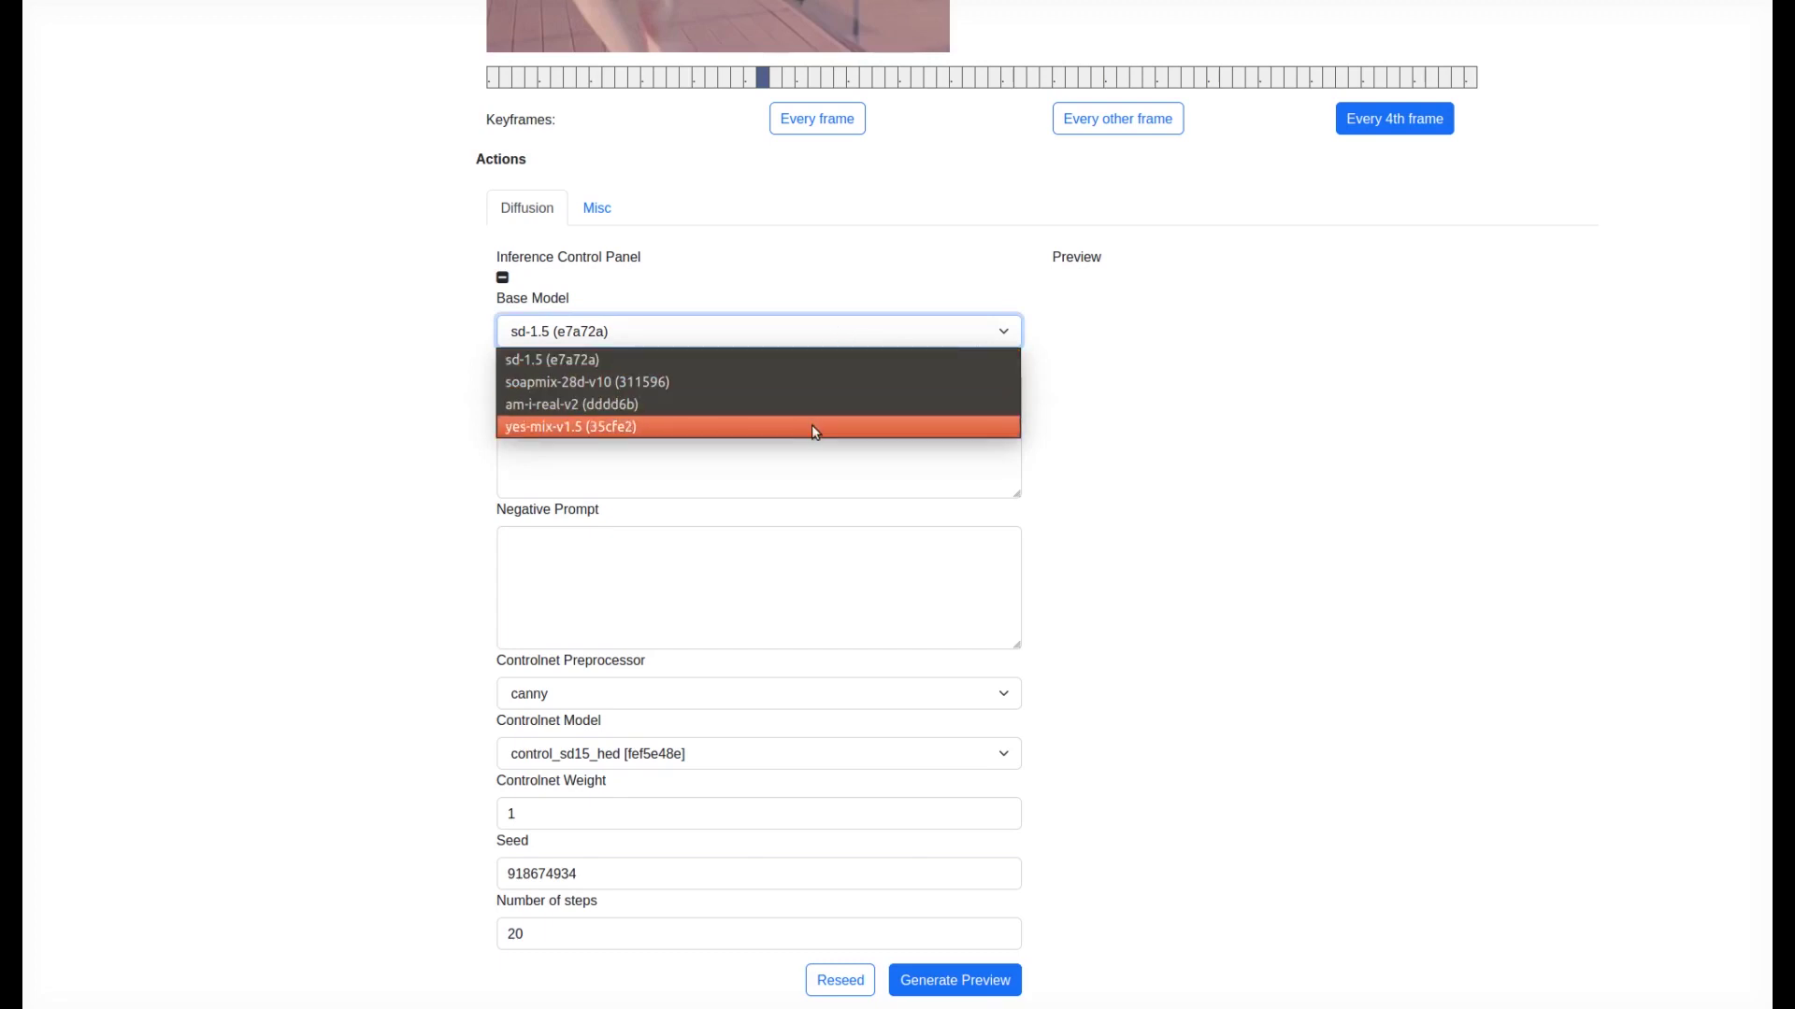
pyautogui.click(811, 427)
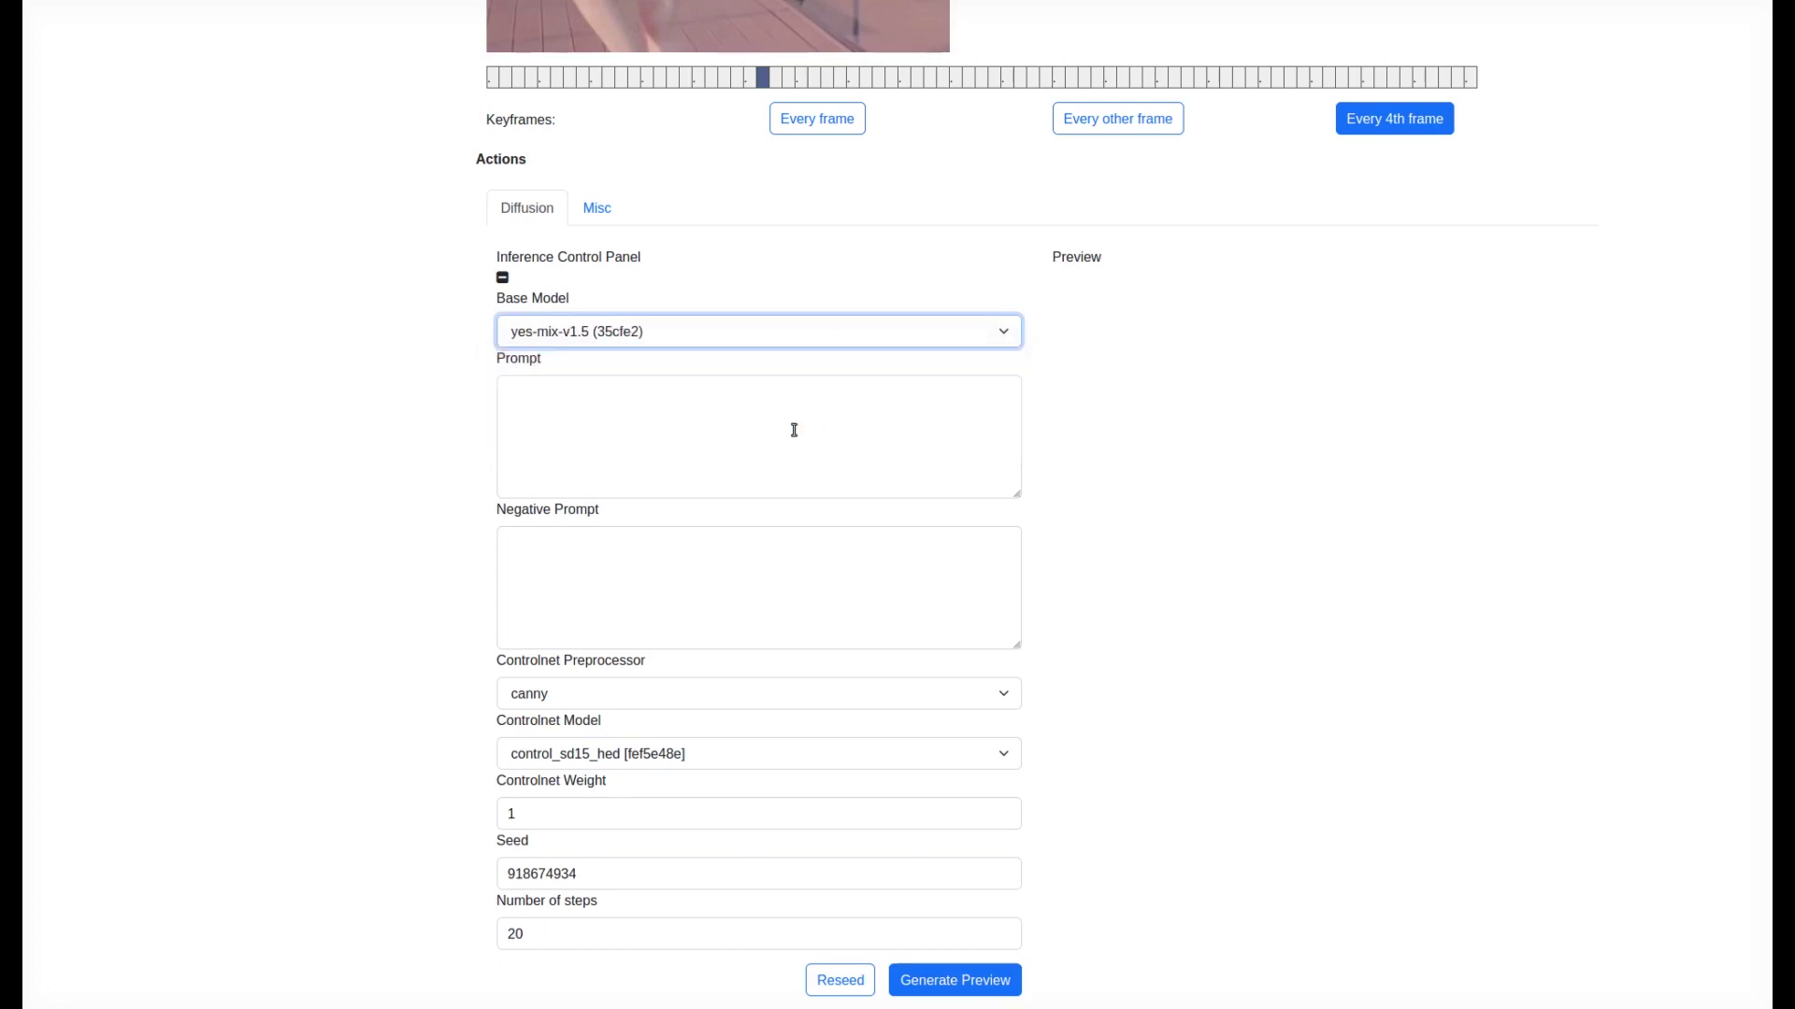
# Enter the Suzumiya Haruhi school uniform prompt with <lora:suzumiya-haruhi-v1.0:0.8>, and a negative prompt starting with "EasyNegative, lowres, bad anatomy, bad hands".
pyautogui.click(793, 430)
pyautogui.write('masterpiece, best quality, highres, 1girl, suzumiya haruhi, solo, kita high school uniform, blue sailor collar, sailor collar, blue skirt, brown hair, short hair, brown eyes, armband, hairband, medium hair, ribbon, socks, <lora:suzumiya-haruhi-v1.0:0.8>, cowboy shot, standing, smile,')
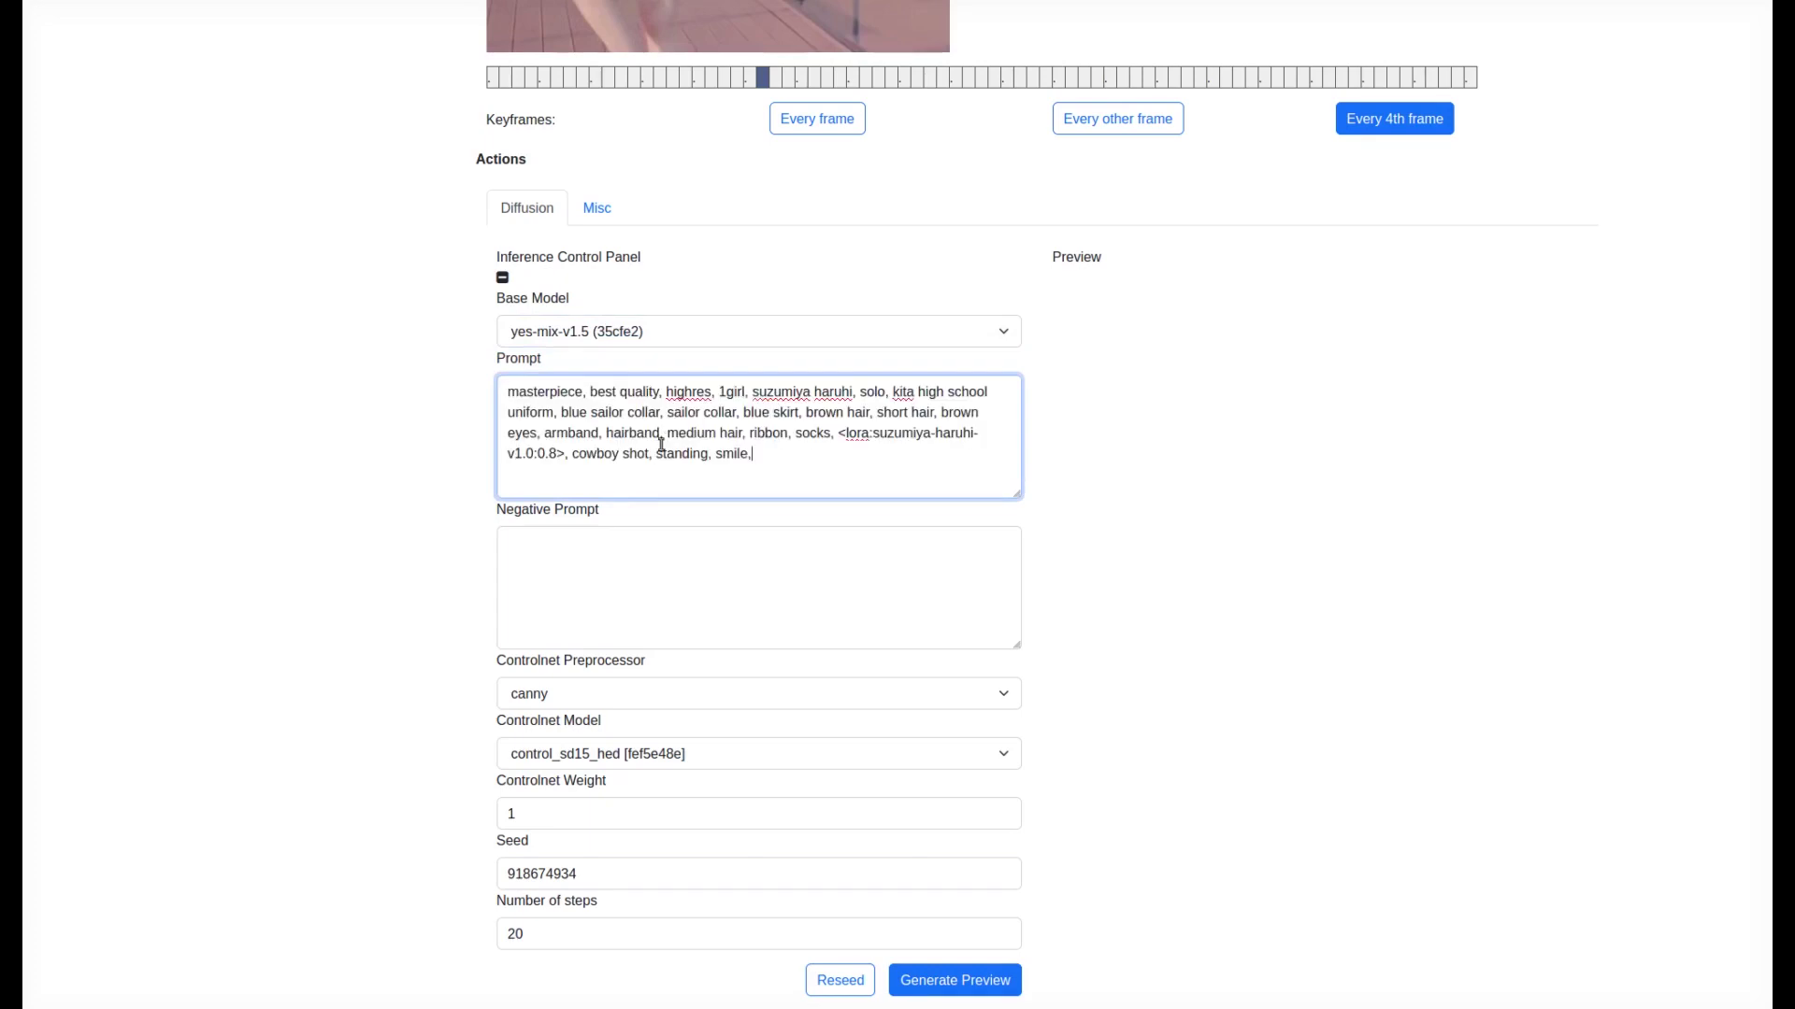
pyautogui.click(656, 636)
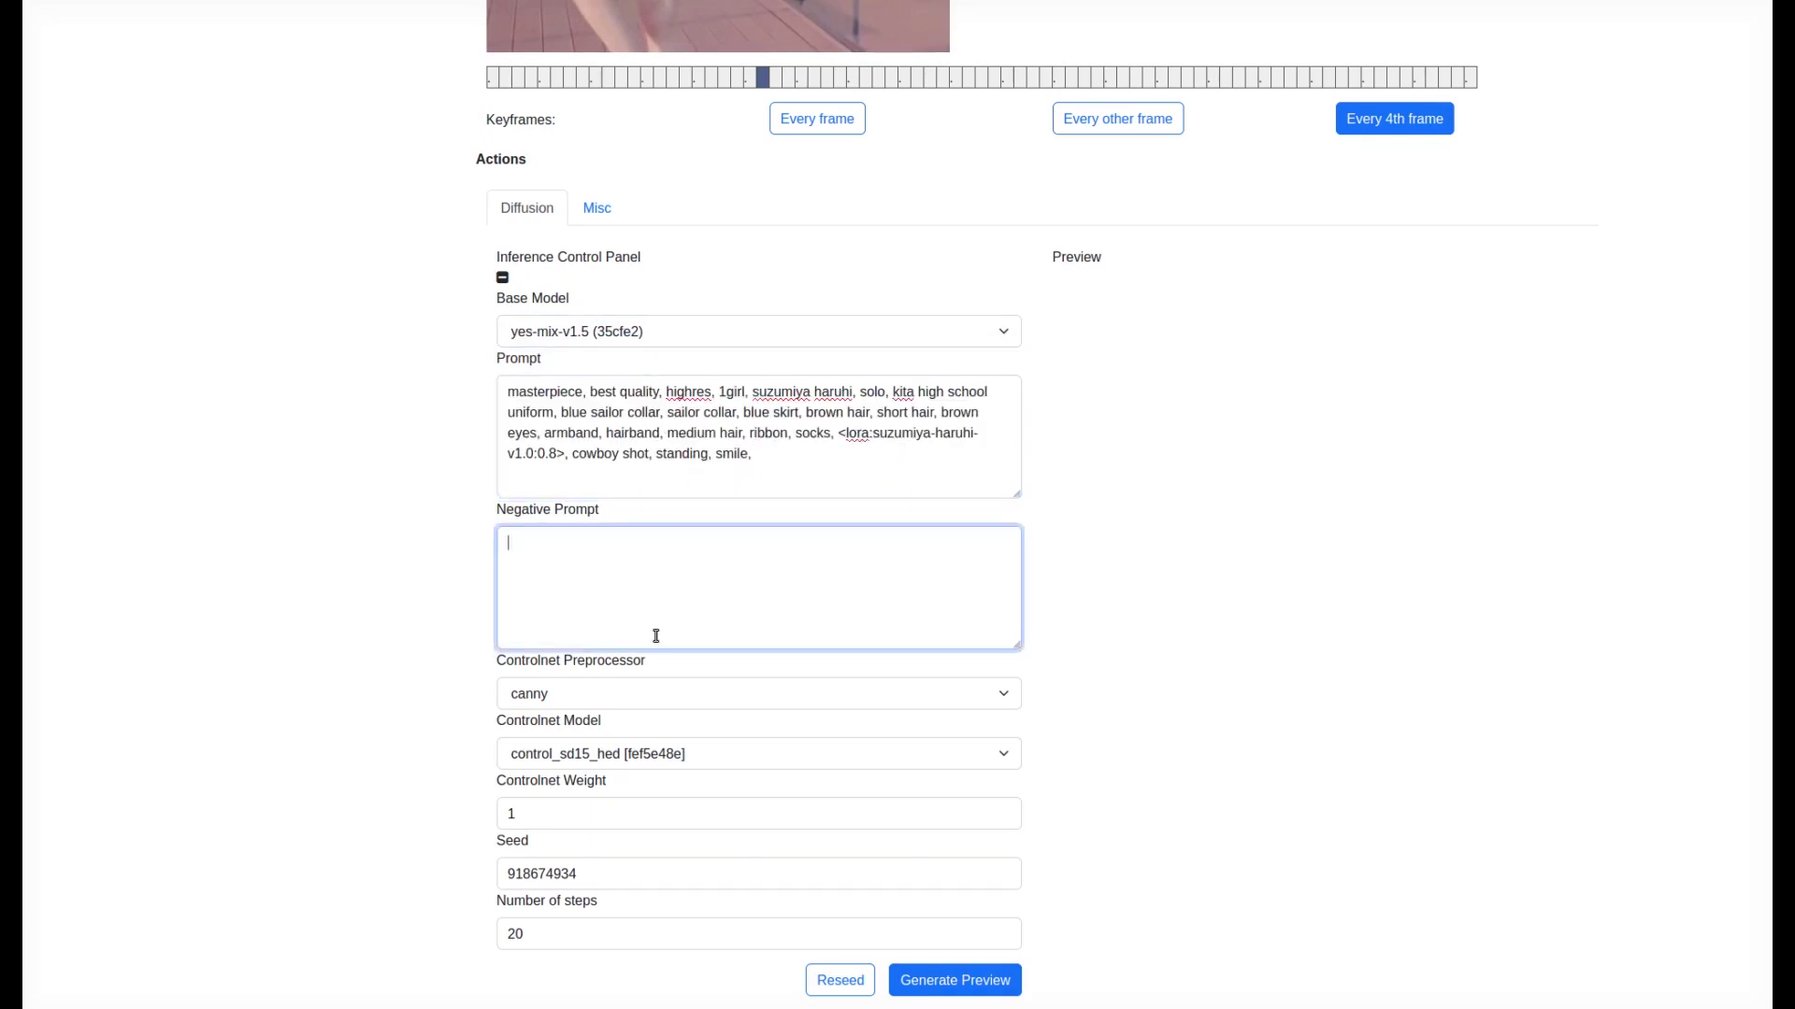
pyautogui.write('EasyNegative, lowres, bad anatomy, bad hands, (extra arms, missing arms, blurred arms, merged arms:1.5), text, error, missing fingers, extra digit, fewer digits, cropped, (worst quality:1.2), low quality, normal quality, jpeg artifacts, signature, watermark, username, blurry, lowres graffiti, (low quality lowres simple background:1.1),')
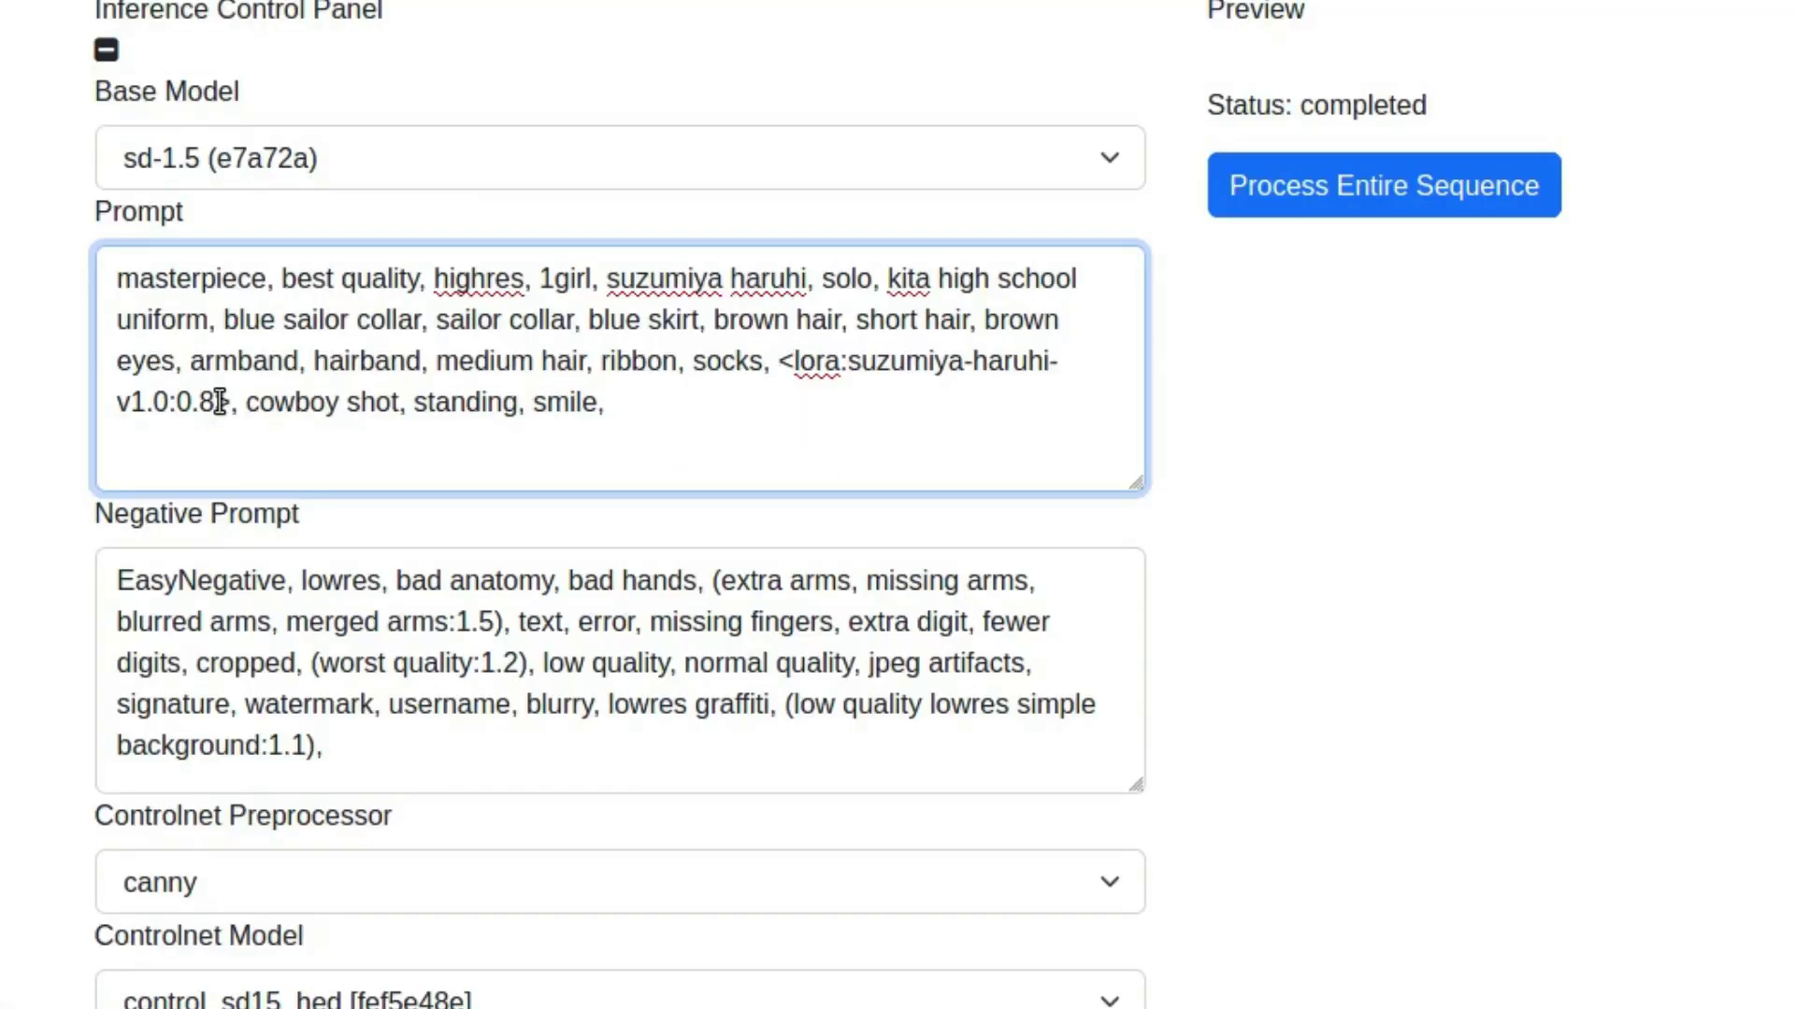
# Highlight the <lora:suzumiya-haruhi-v1.0:0.8> tag in the prompt and the EasyNegative term in the negative prompt.
pyautogui.keyDown('shift'); pyautogui.click(564, 453); pyautogui.keyUp('shift')
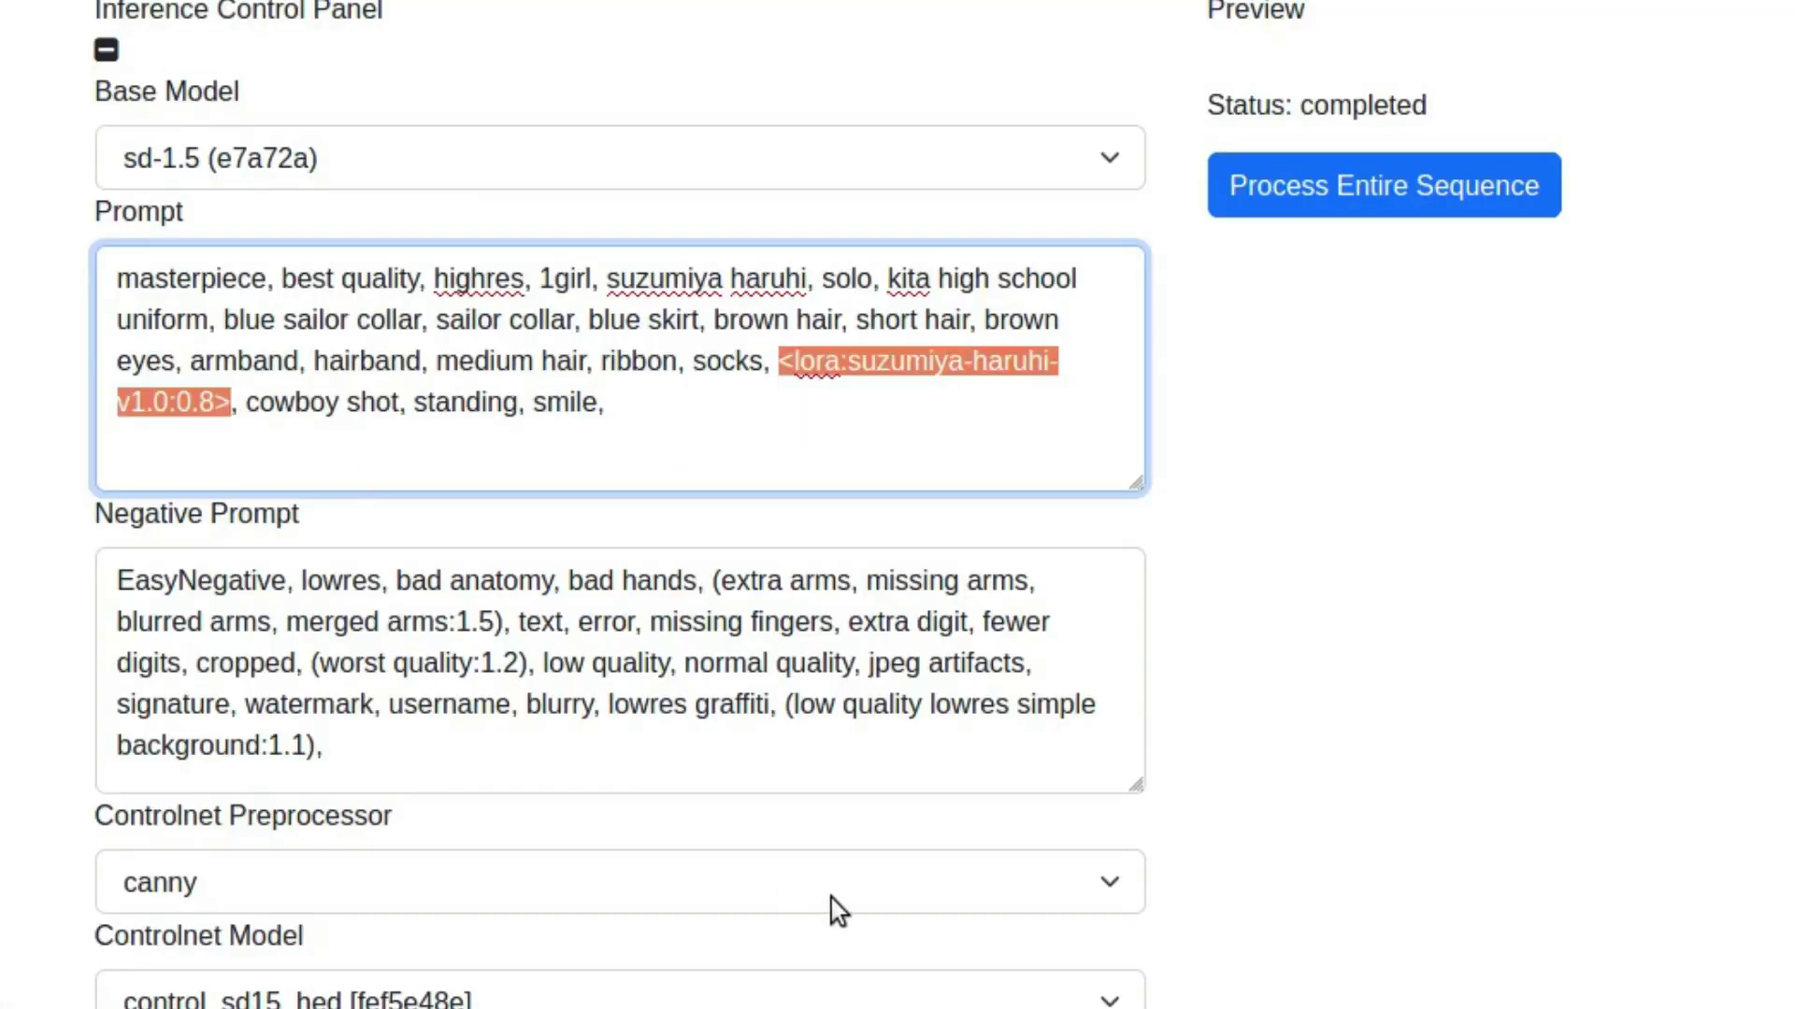
pyautogui.doubleClick(184, 581)
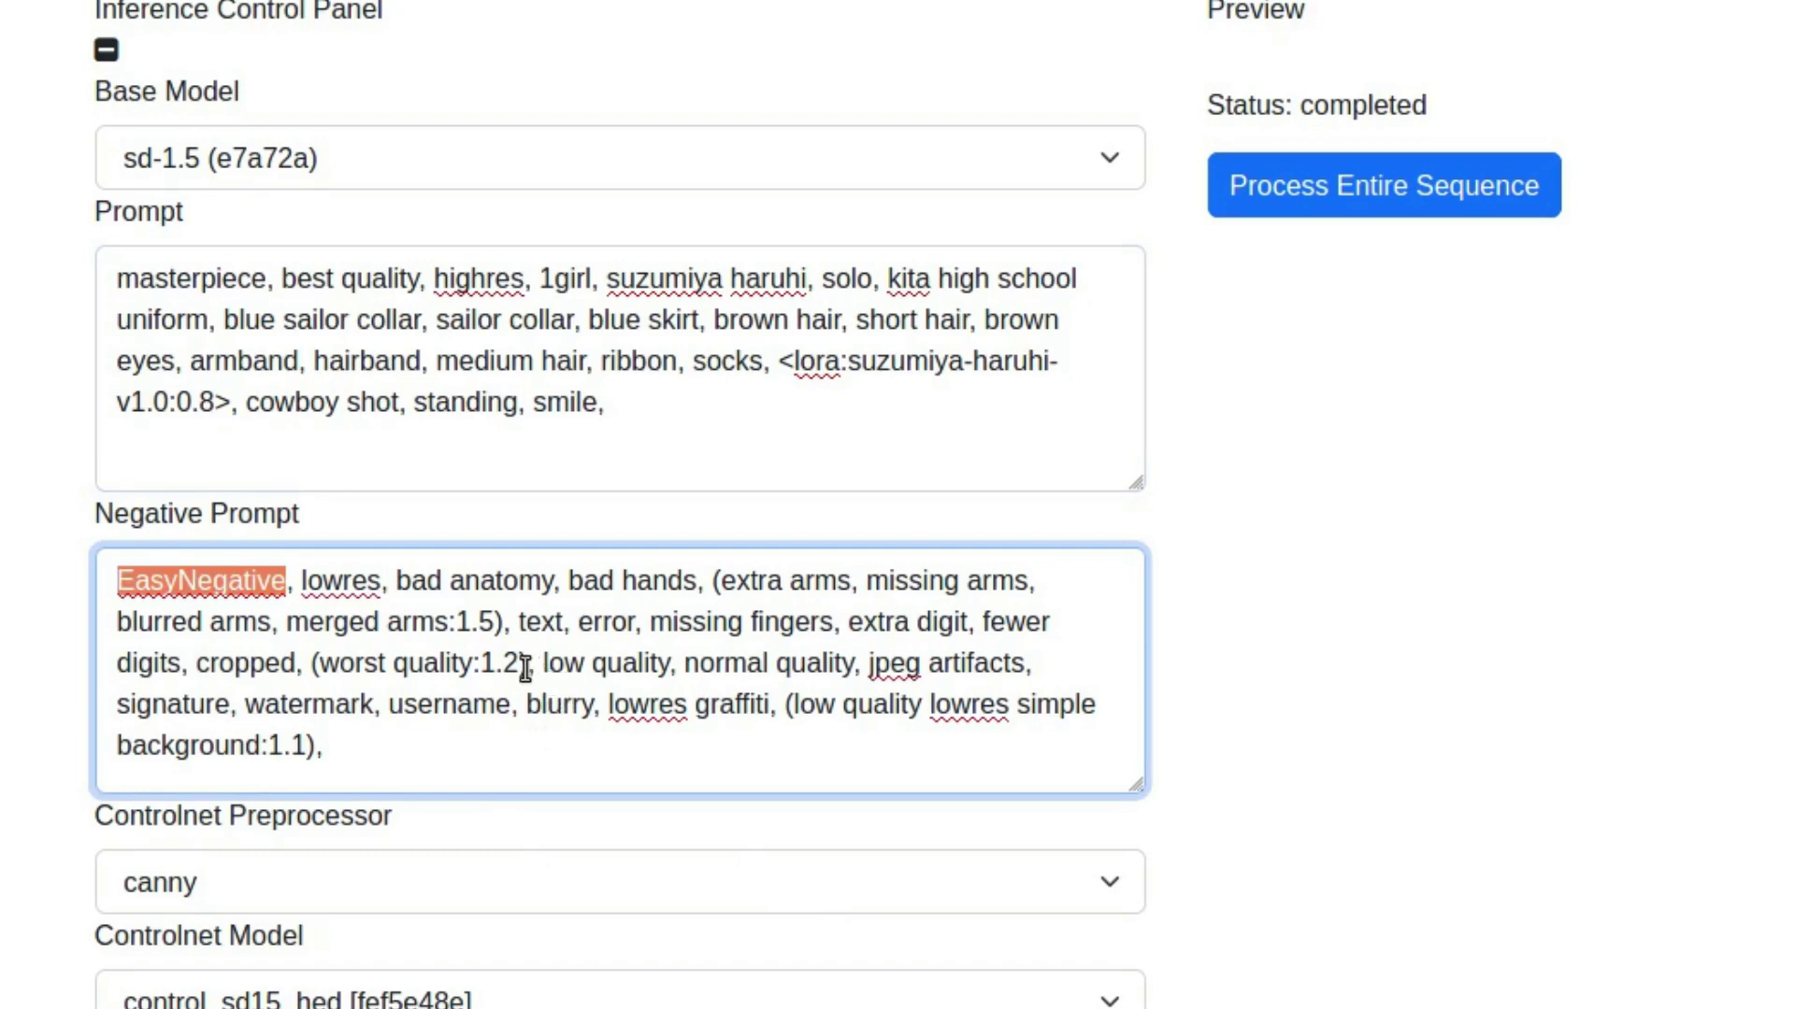
# Highlight the weighted terms "(extra arms, missing arms, blurred arms, merged arms:1.5)" and "(worst quality:1.2)" in the negative prompt.
pyautogui.click(495, 622)
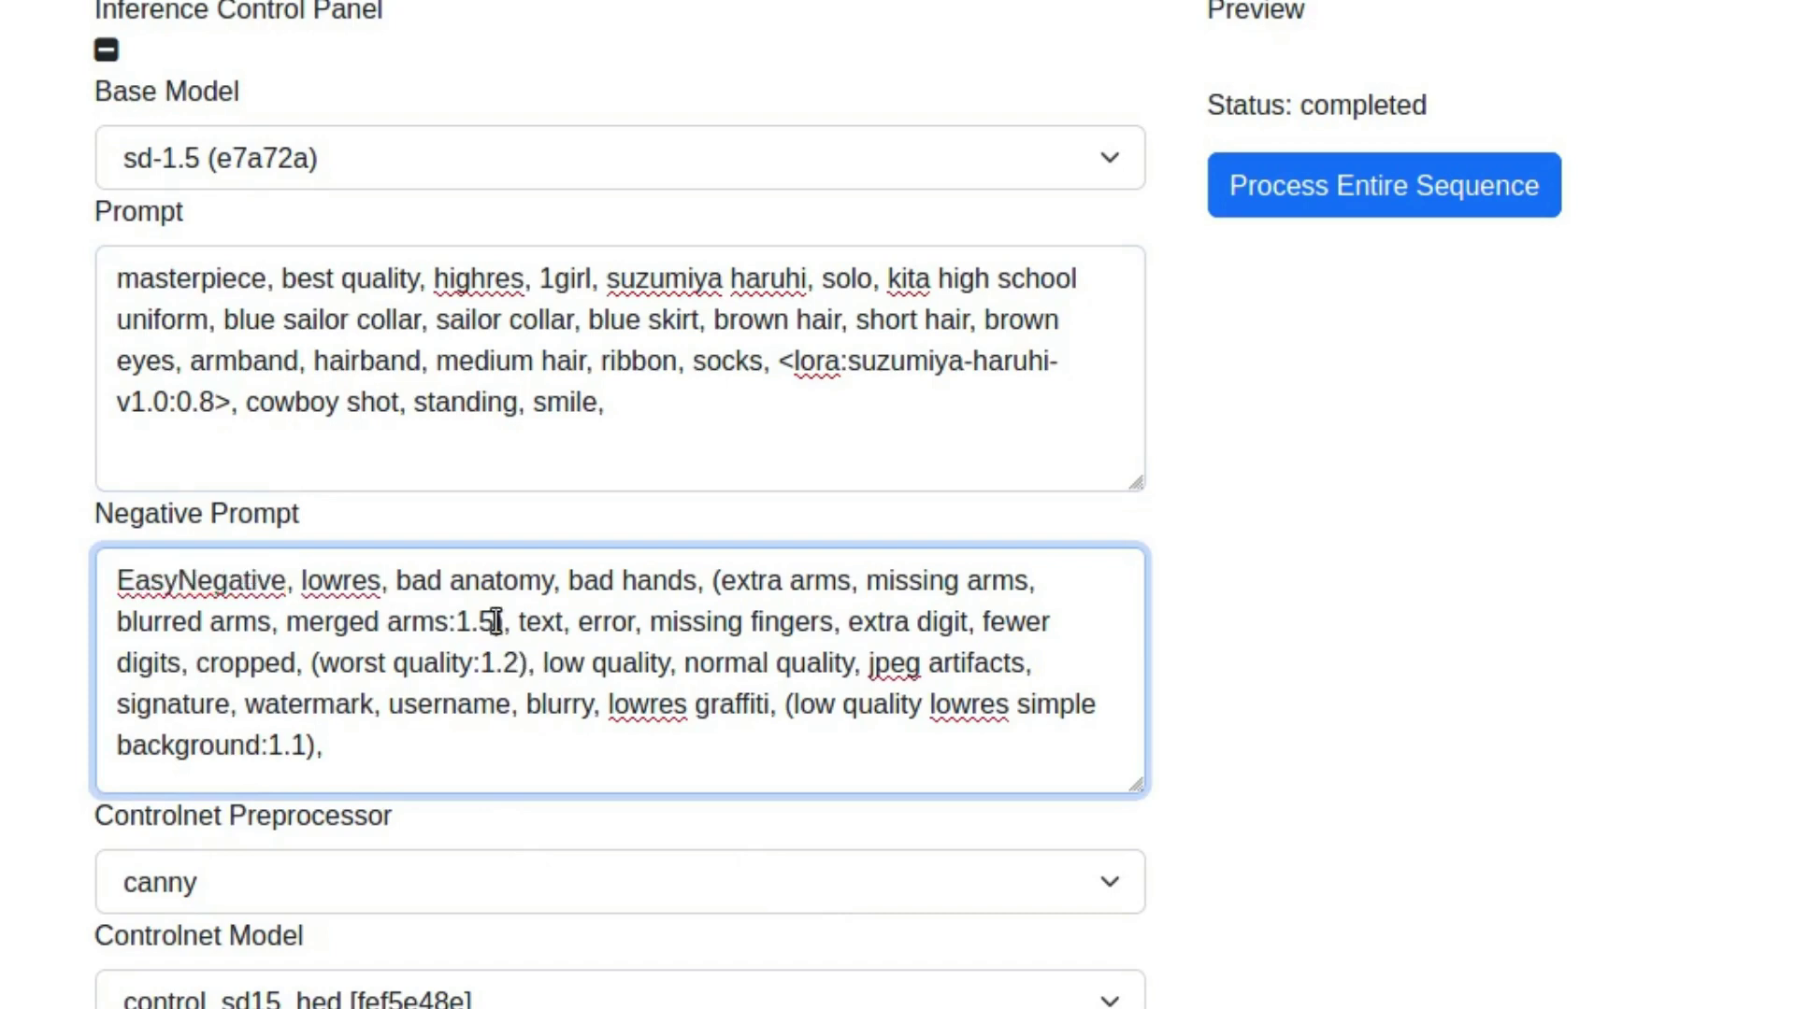
pyautogui.hotkey('ctrl', 'shift', 'Left')
pyautogui.hotkey('ctrl', 'shift', 'Left')
pyautogui.hotkey('ctrl', 'shift', 'Left')
pyautogui.hotkey('ctrl', 'shift', 'Left')
pyautogui.hotkey('ctrl', 'shift', 'Left')
pyautogui.hotkey('ctrl', 'shift', 'Left')
pyautogui.hotkey('ctrl', 'shift', 'Left')
pyautogui.hotkey('ctrl', 'shift', 'Left')
pyautogui.hotkey('ctrl', 'shift', 'Left')
pyautogui.hotkey('ctrl', 'shift', 'Left')
pyautogui.hotkey('shift', 'Right')
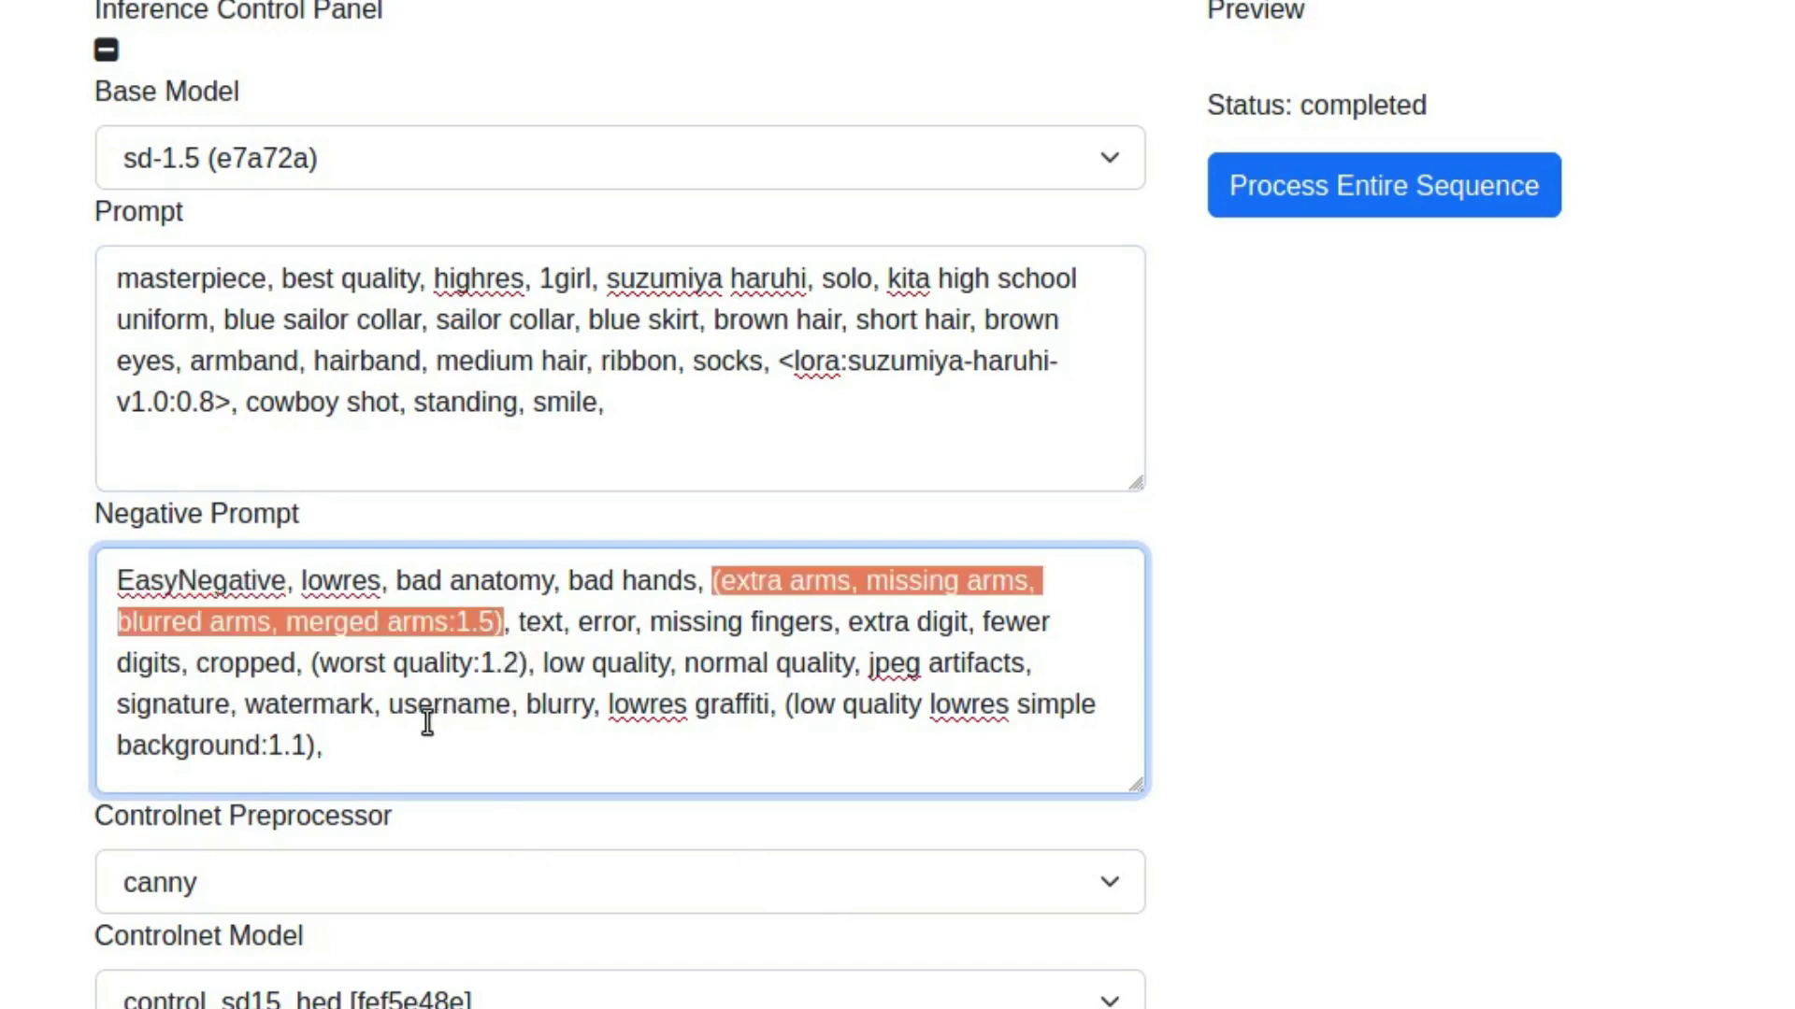
pyautogui.click(313, 664)
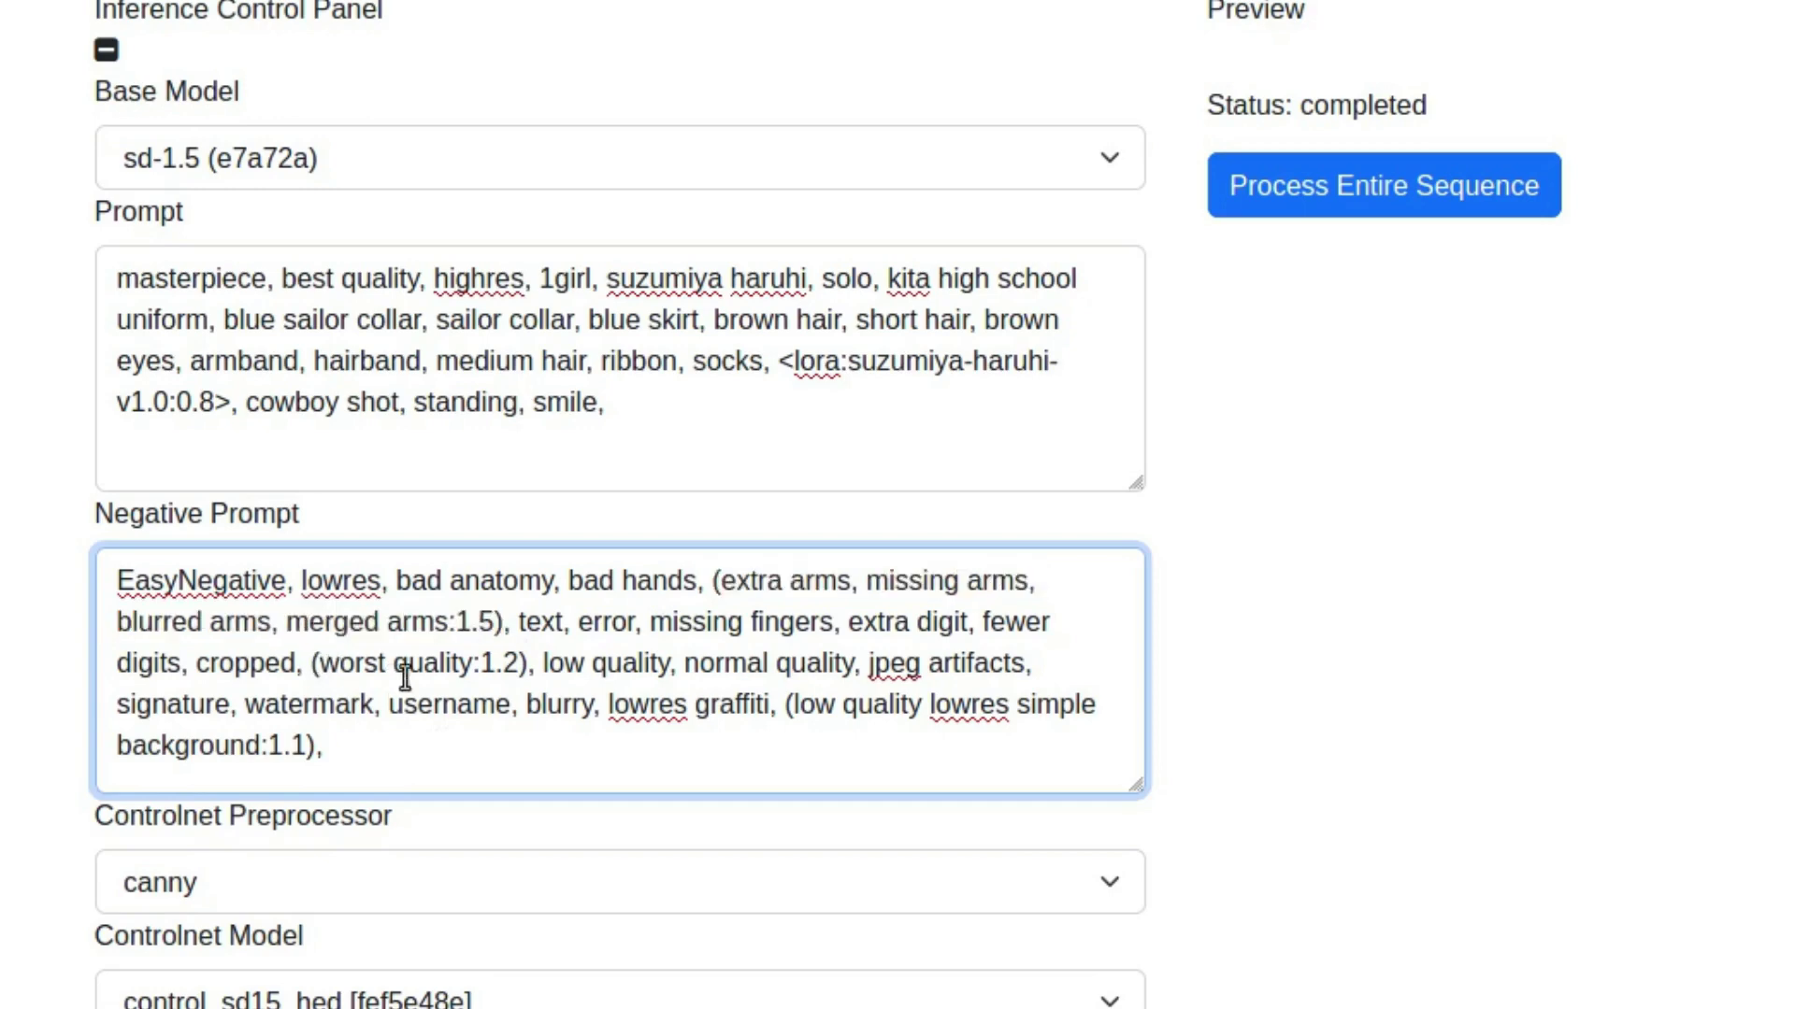
pyautogui.keyDown('shift'); pyautogui.click(522, 662); pyautogui.keyUp('shift')
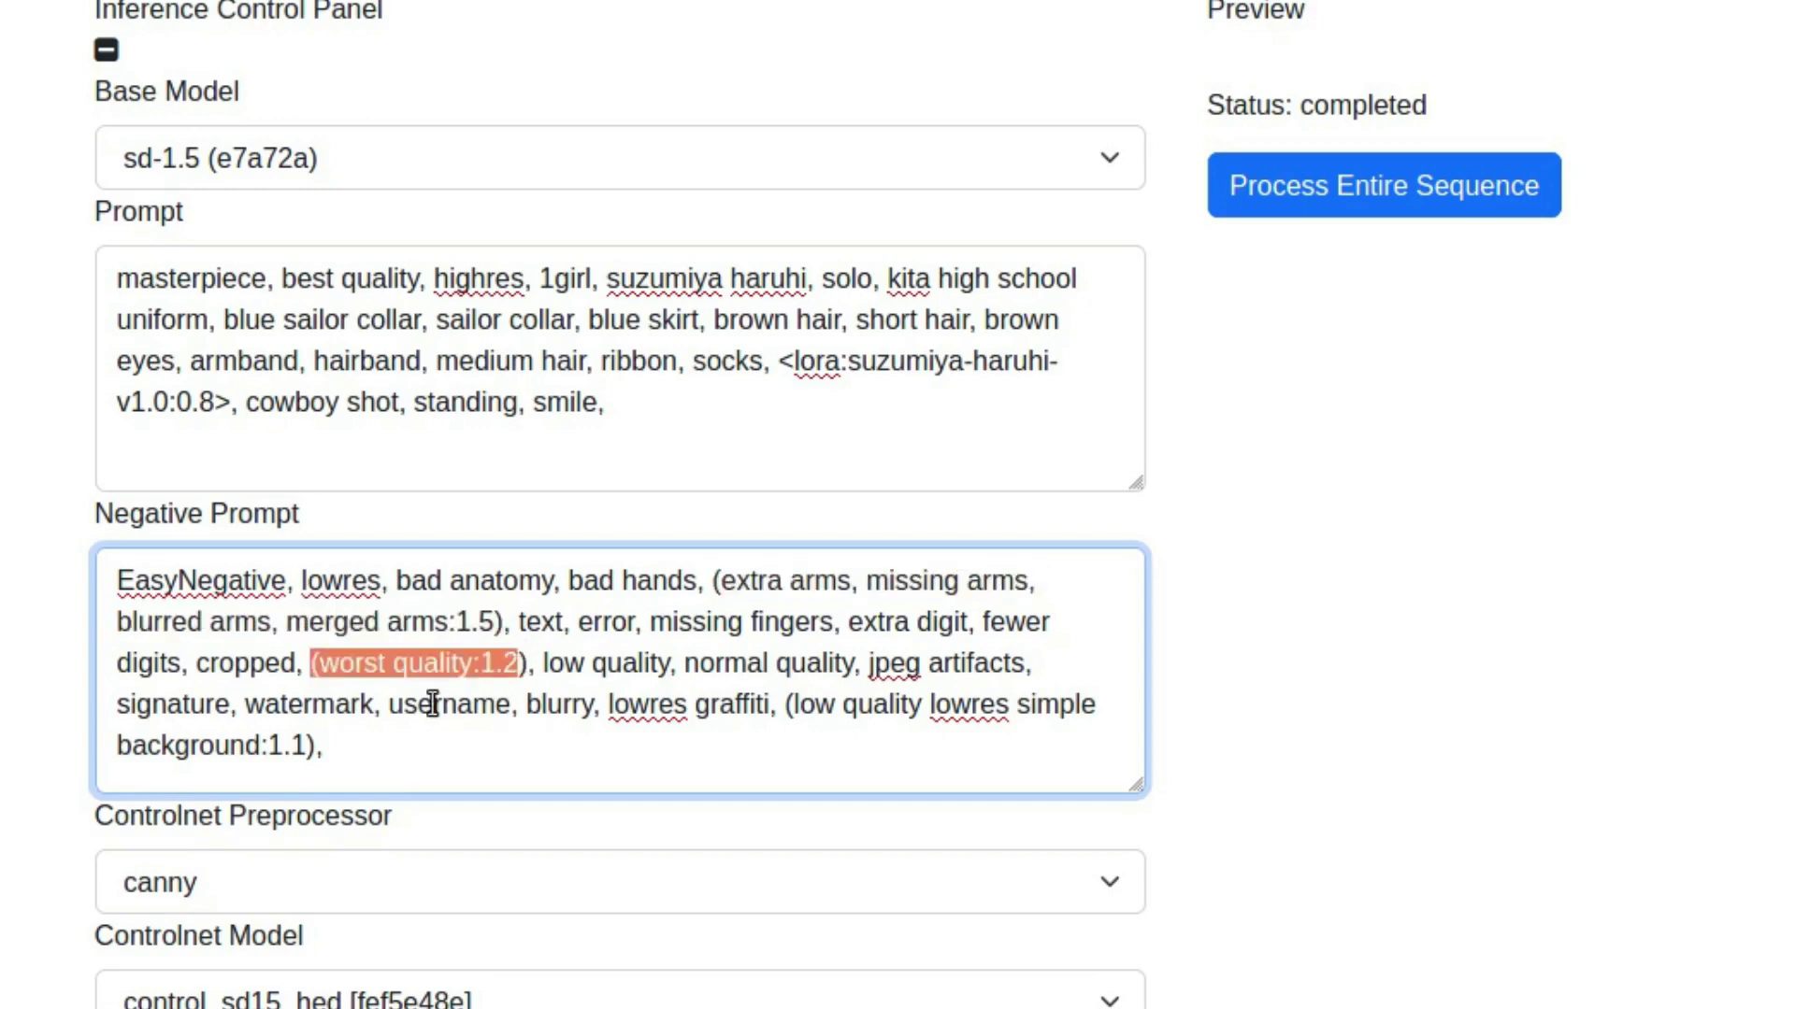
pyautogui.hotkey('shift', 'Right')
# Configure ControlNet with the softedge_hedsafe preprocessor, the control_sd15_hed [fef5e48e] model and a weight of 1.7.
pyautogui.click(1096, 890)
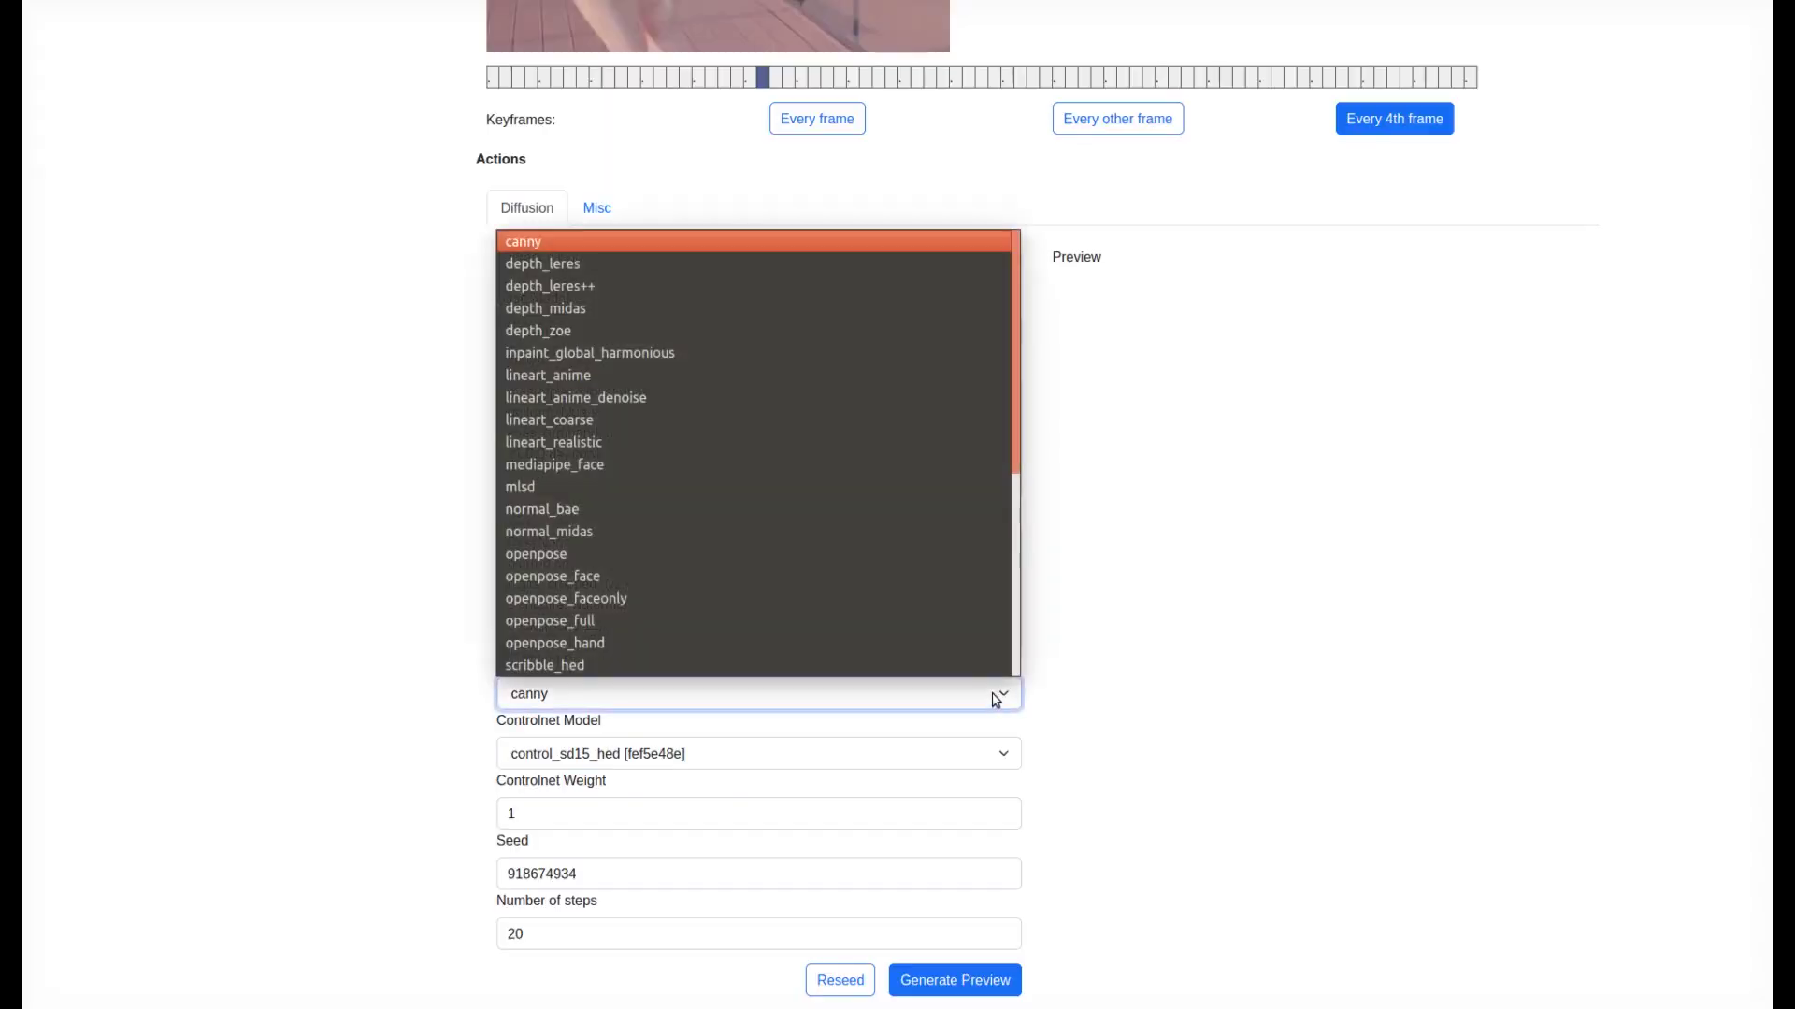
pyautogui.scroll(-5, 778, 536)
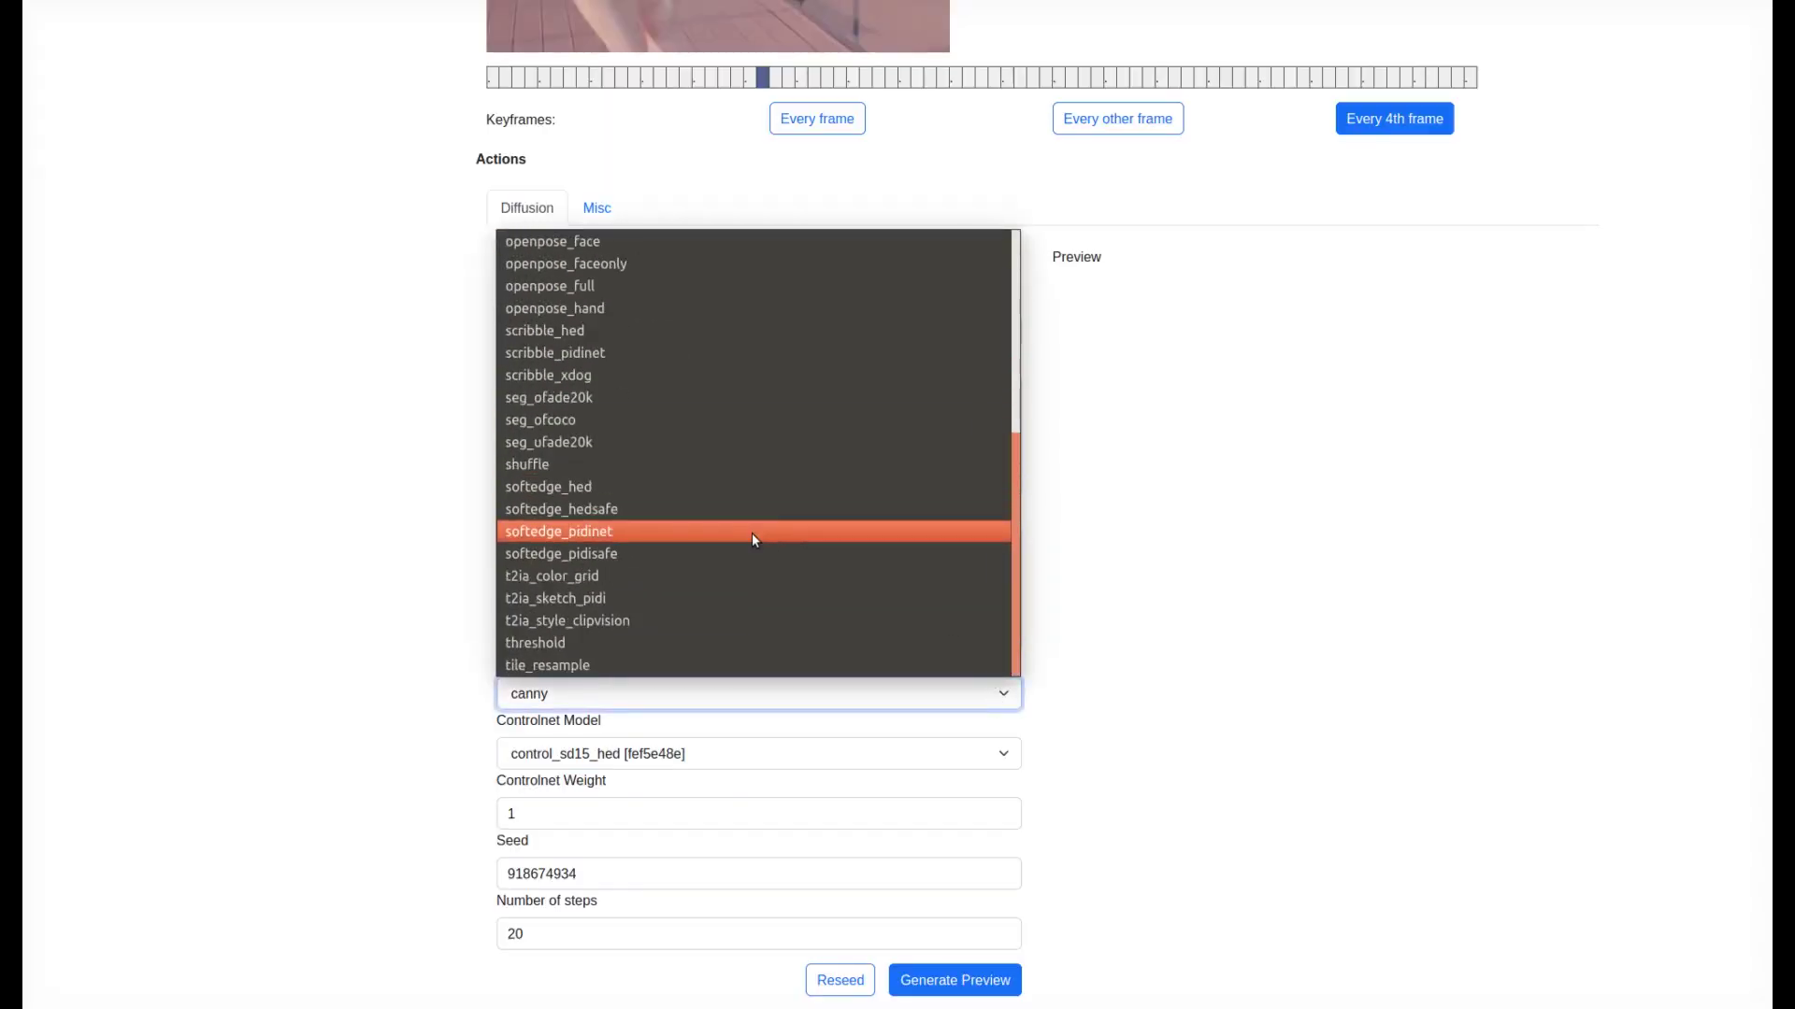
pyautogui.click(748, 513)
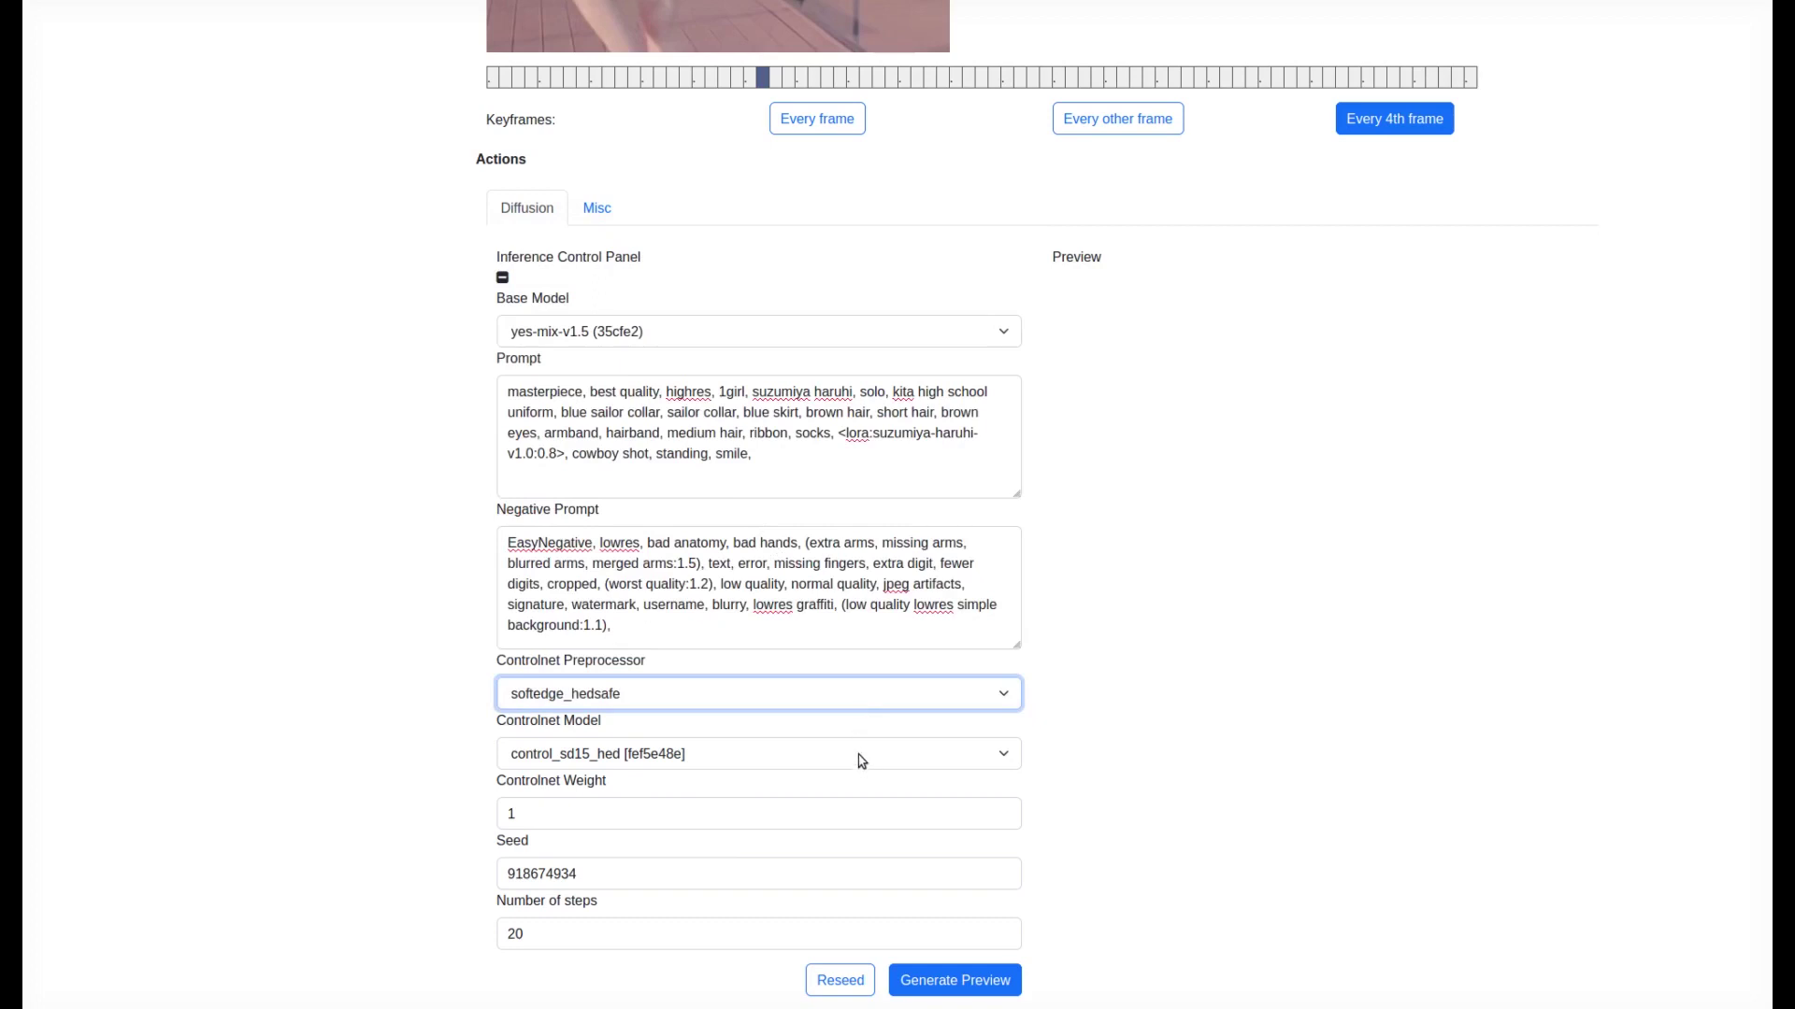
pyautogui.click(807, 758)
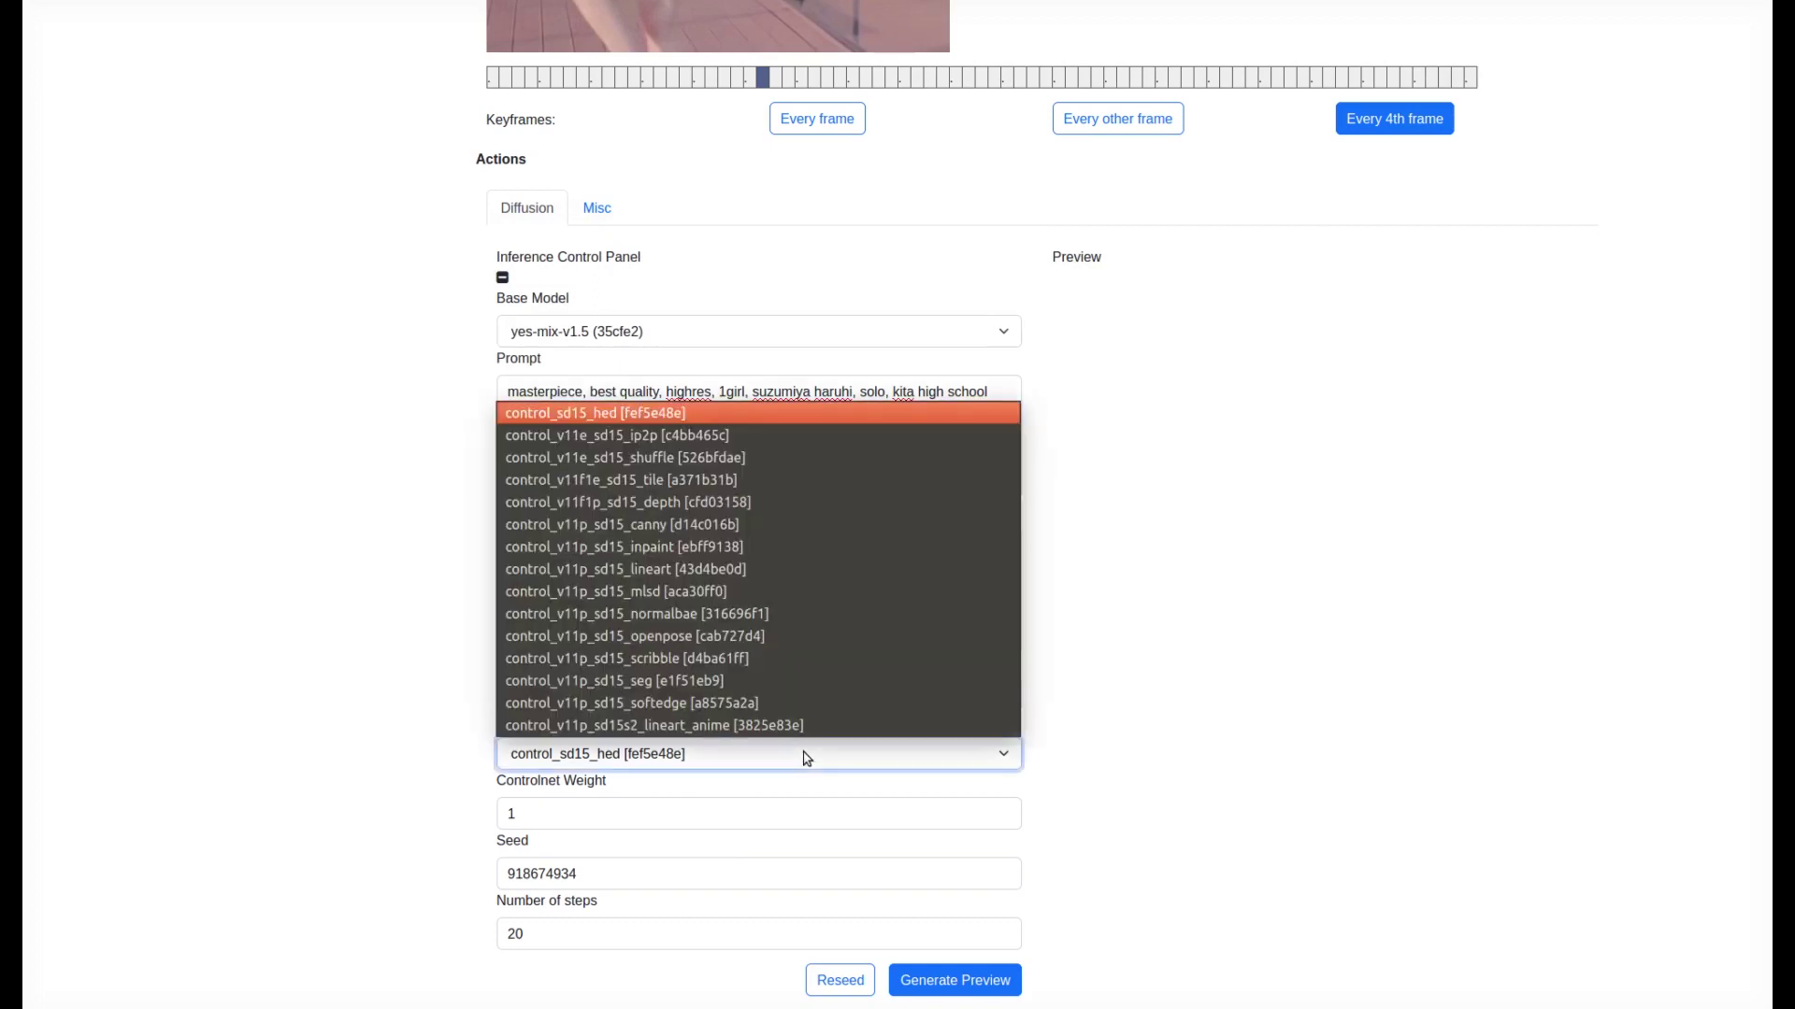
pyautogui.click(810, 757)
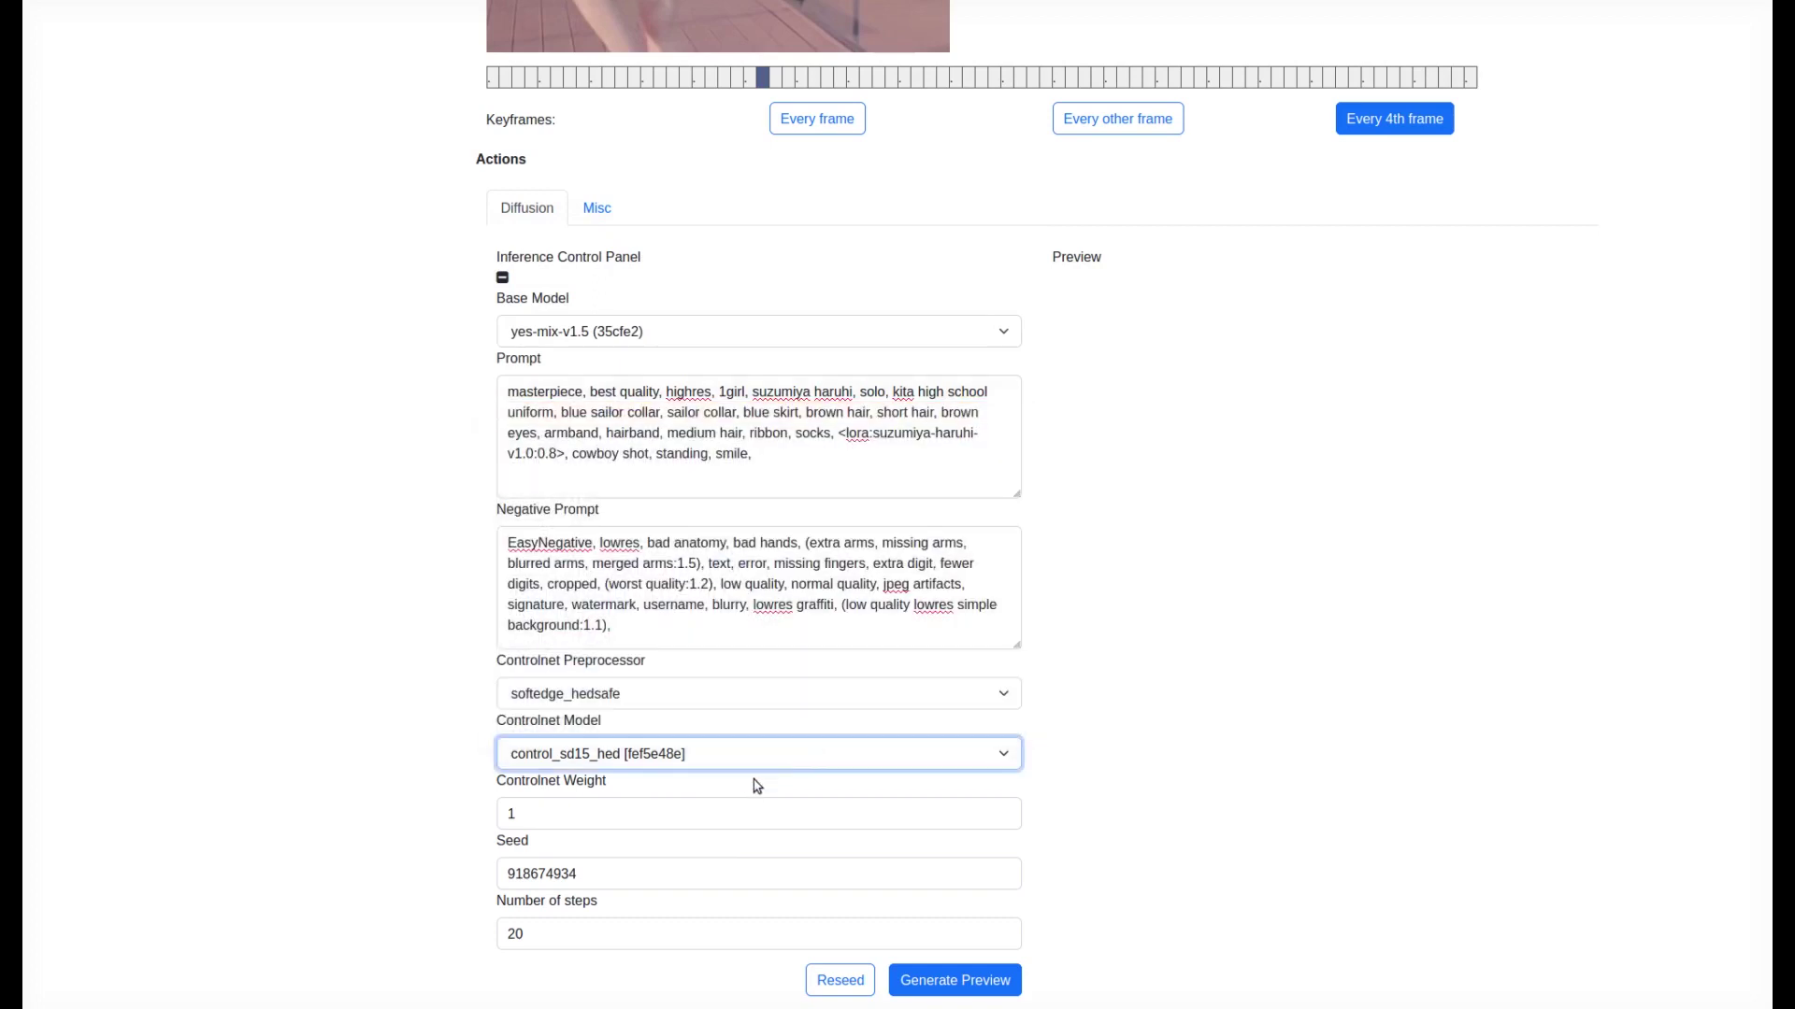
pyautogui.click(740, 810)
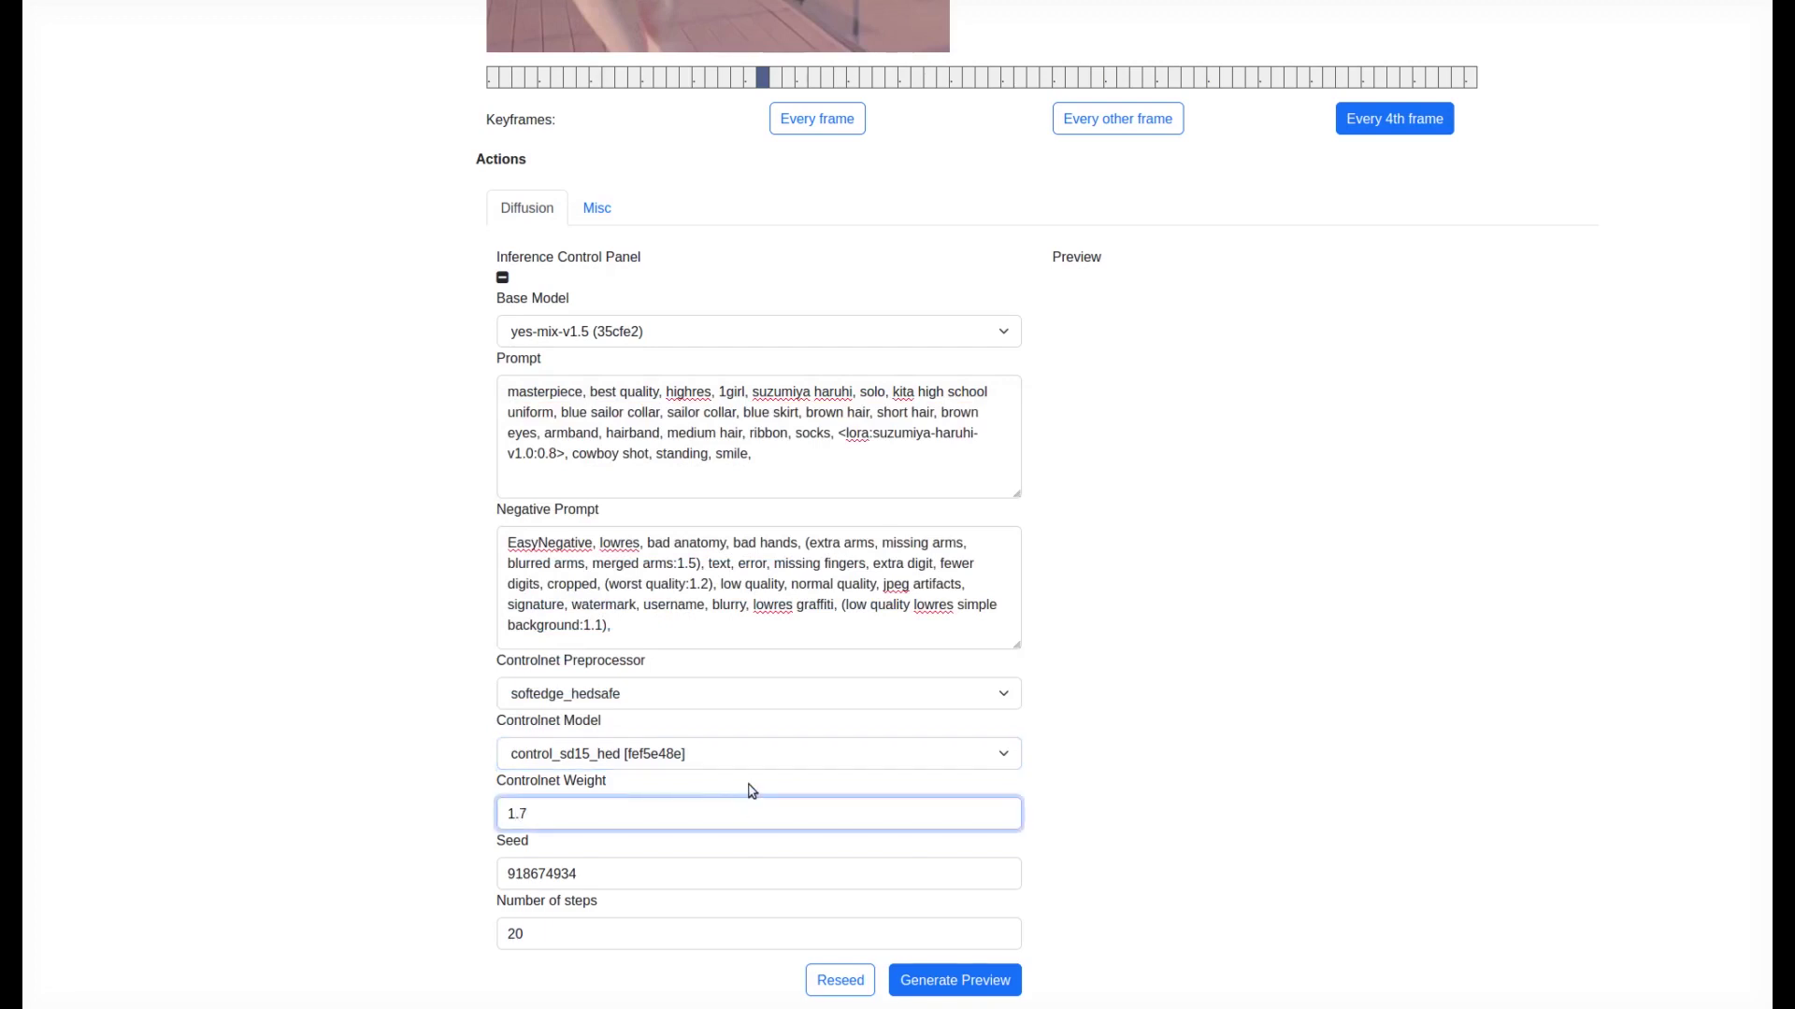
# Randomize the seed twice and generate a preview of the selected frame.
pyautogui.click(844, 984)
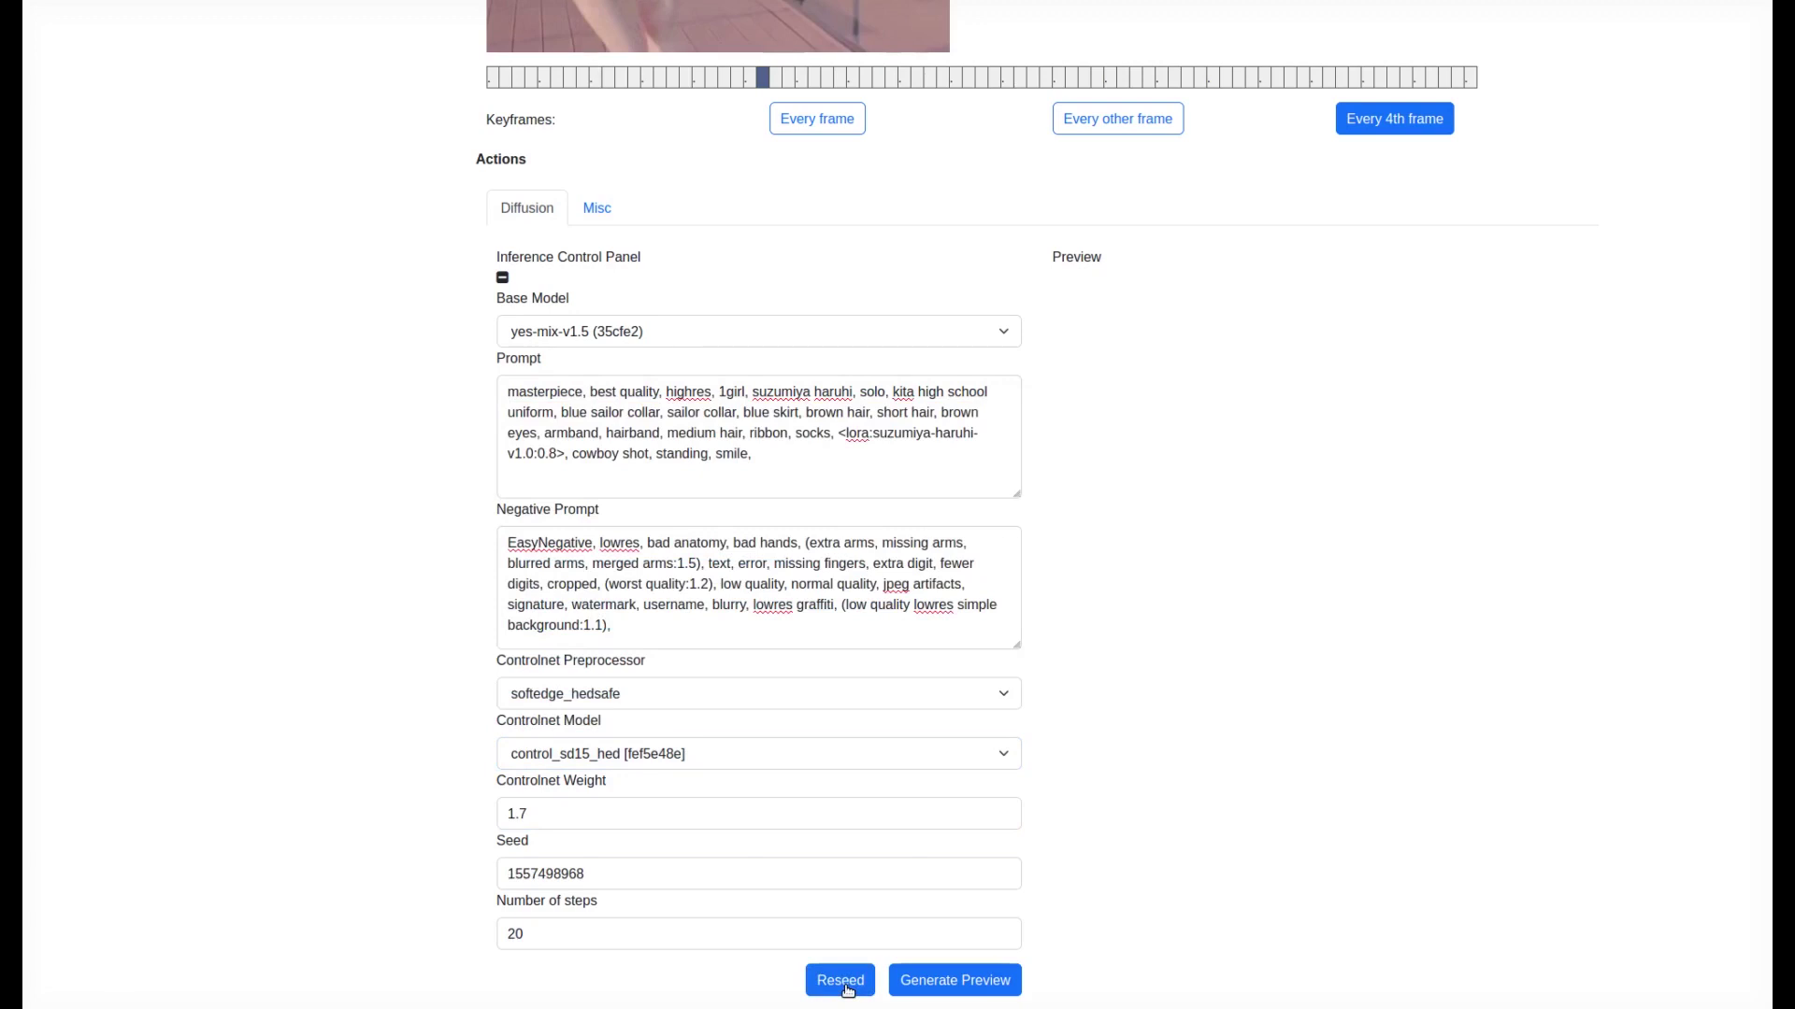
pyautogui.click(846, 986)
pyautogui.click(967, 991)
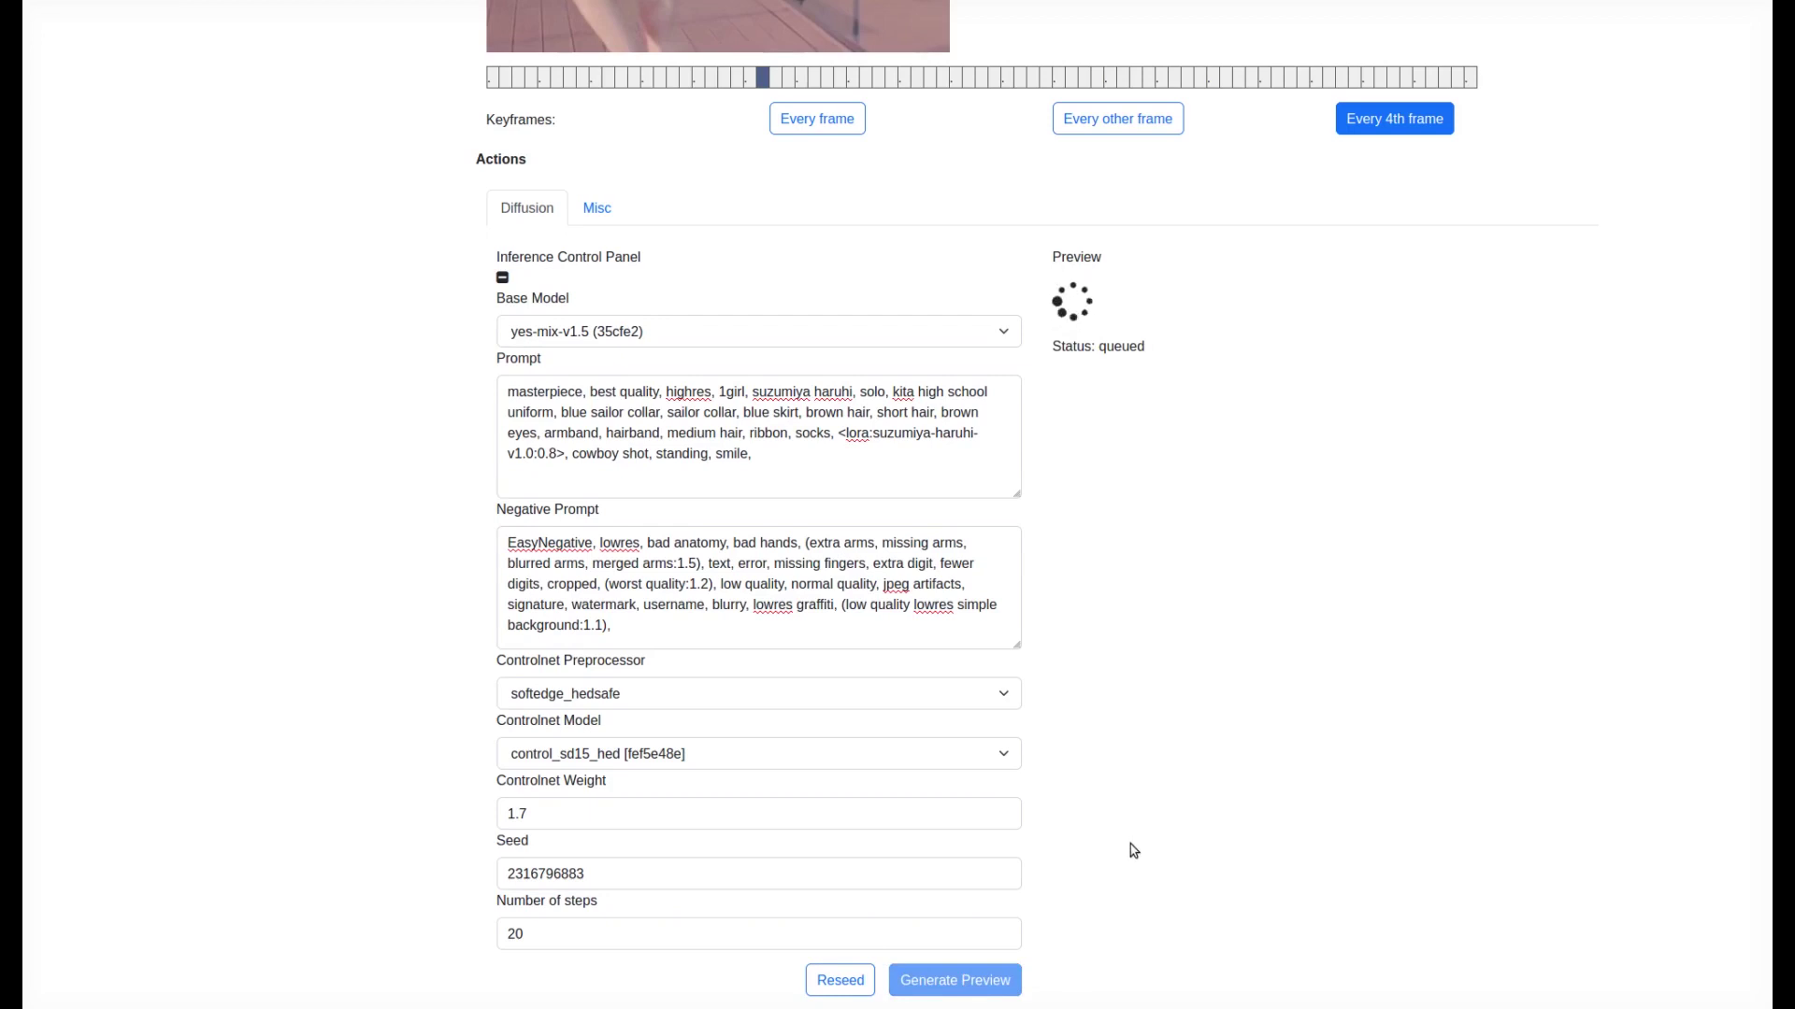
pyautogui.doubleClick(550, 543)
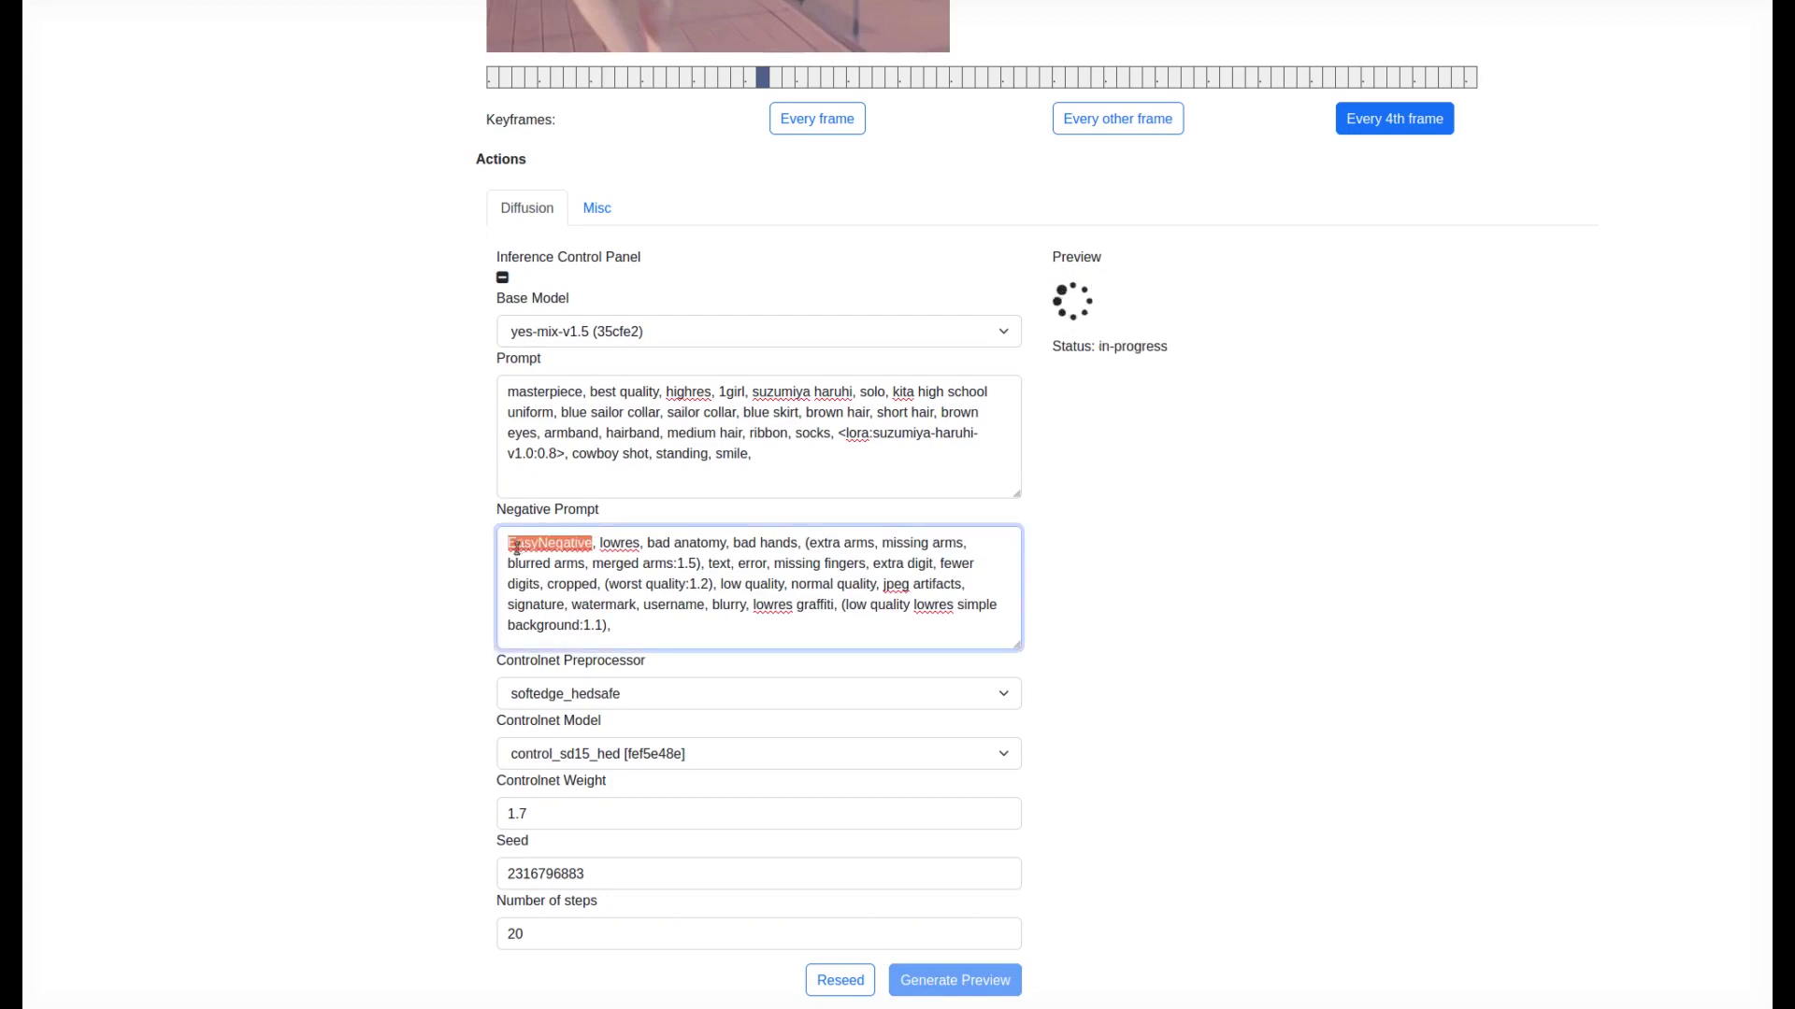
pyautogui.click(379, 593)
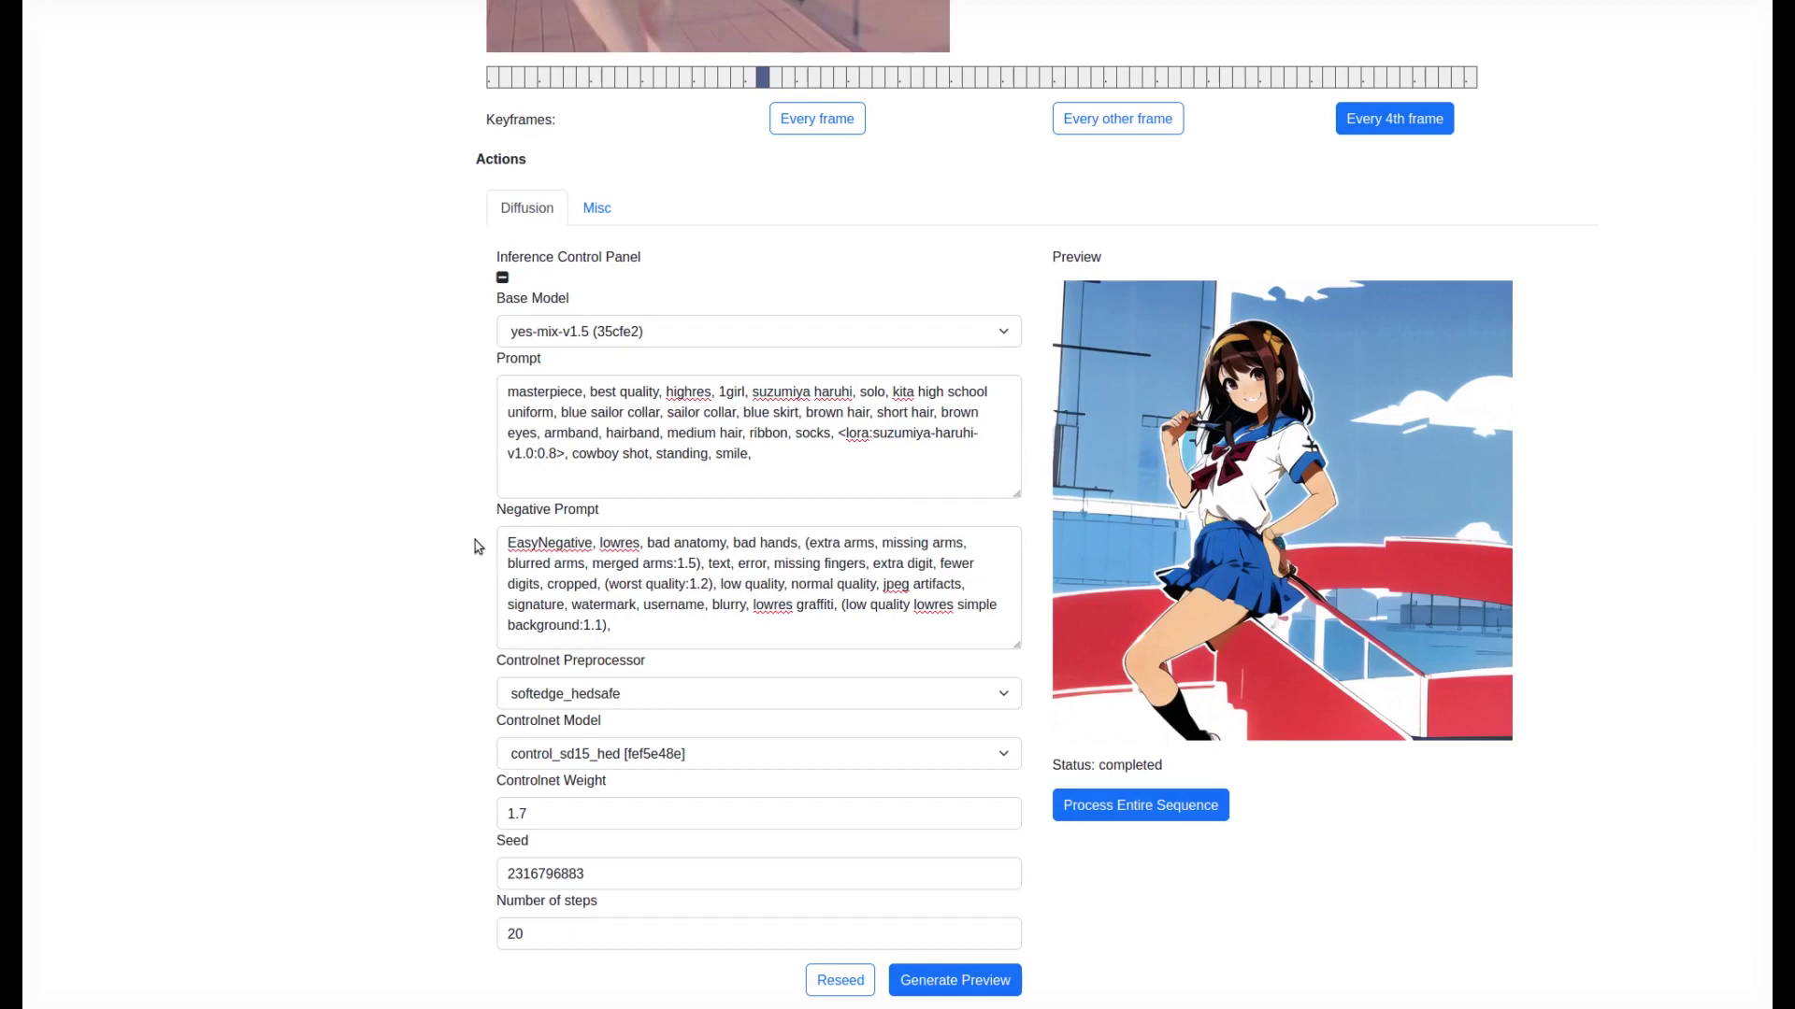
# Compare the generated preview with the source frame, checking an earlier frame and reselecting the previewed one.
pyautogui.scroll(3, 1350, 738)
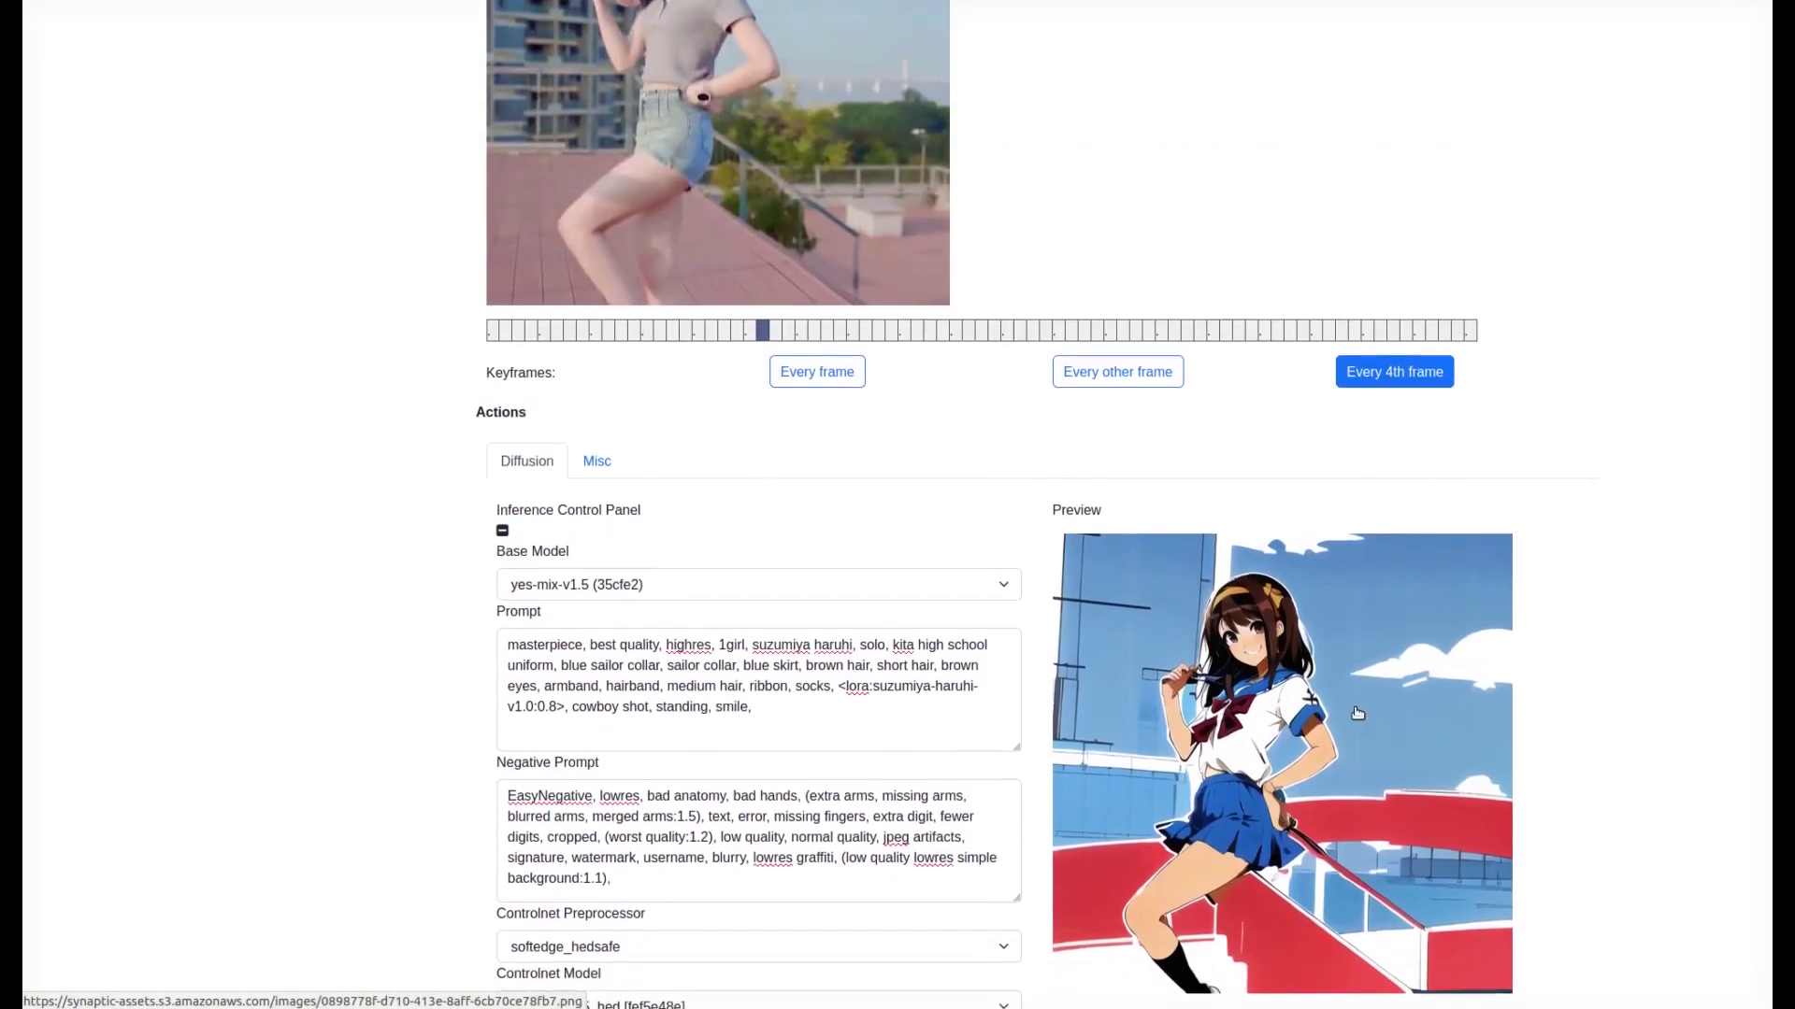
pyautogui.scroll(3, 1188, 734)
pyautogui.scroll(-1, 813, 552)
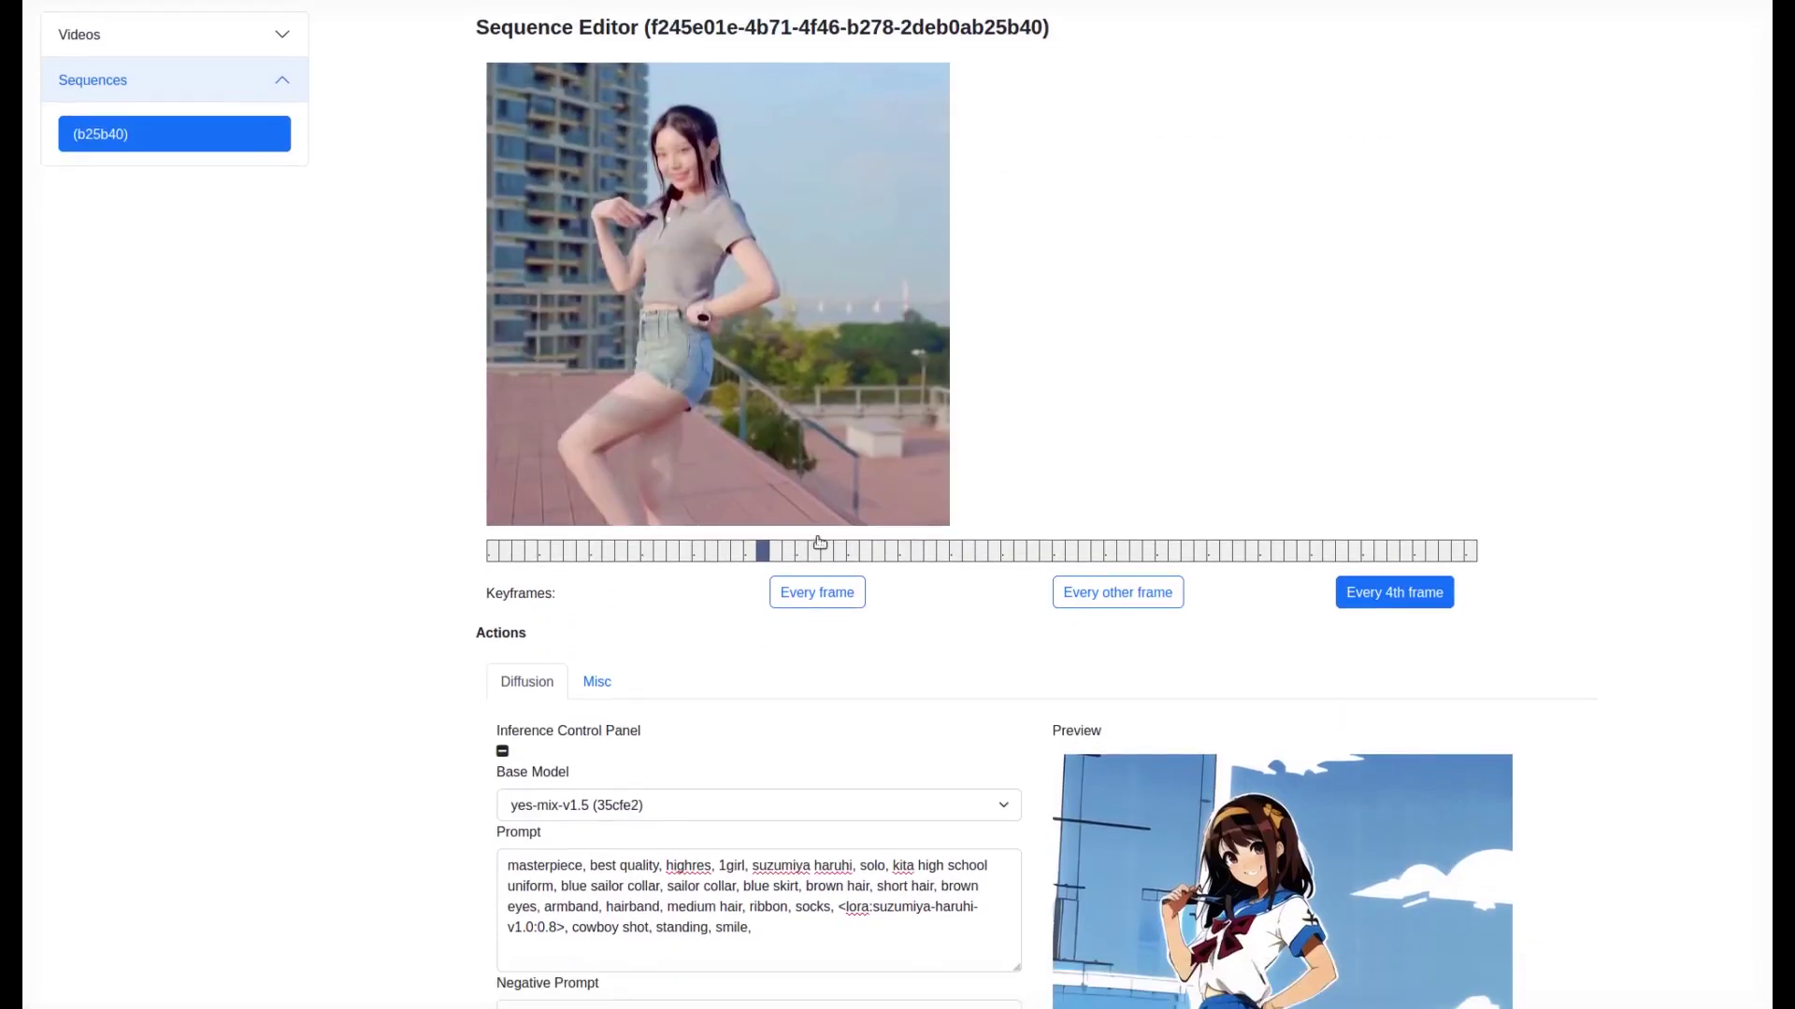
pyautogui.scroll(-2, 697, 411)
pyautogui.click(697, 411)
pyautogui.scroll(-2, 697, 411)
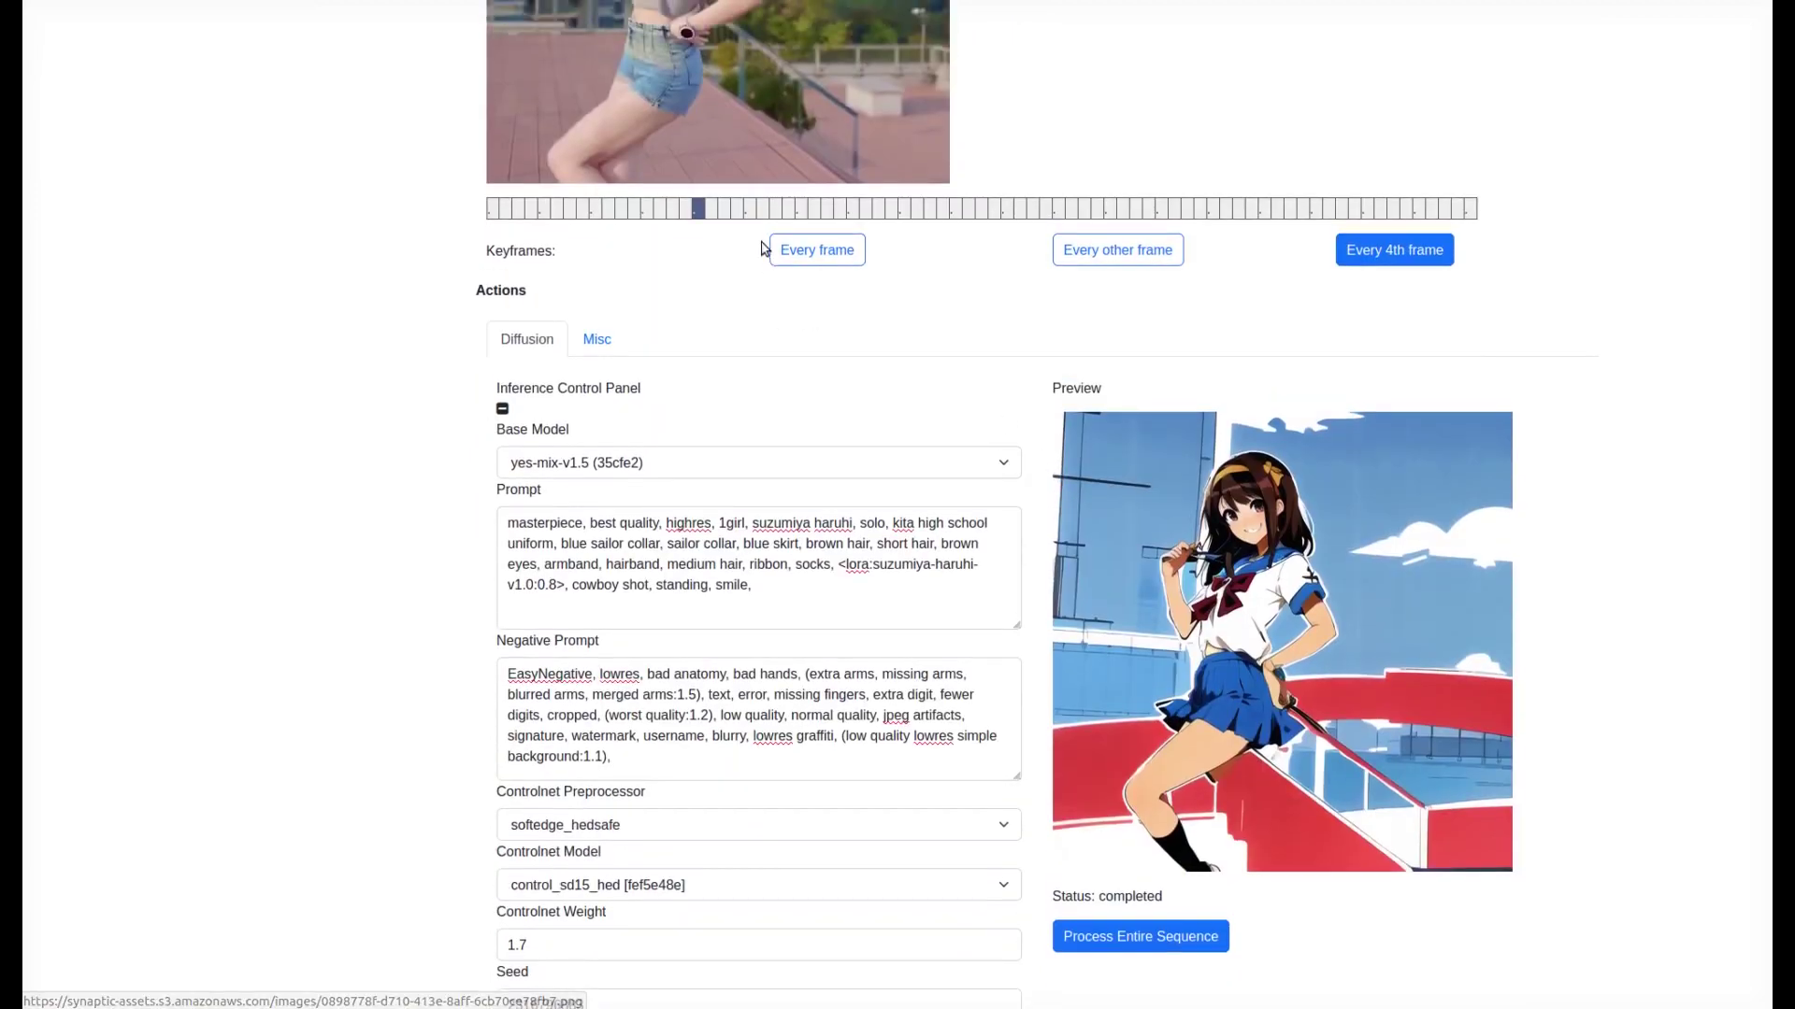
pyautogui.click(769, 209)
pyautogui.scroll(-2, 769, 209)
pyautogui.click(612, 812)
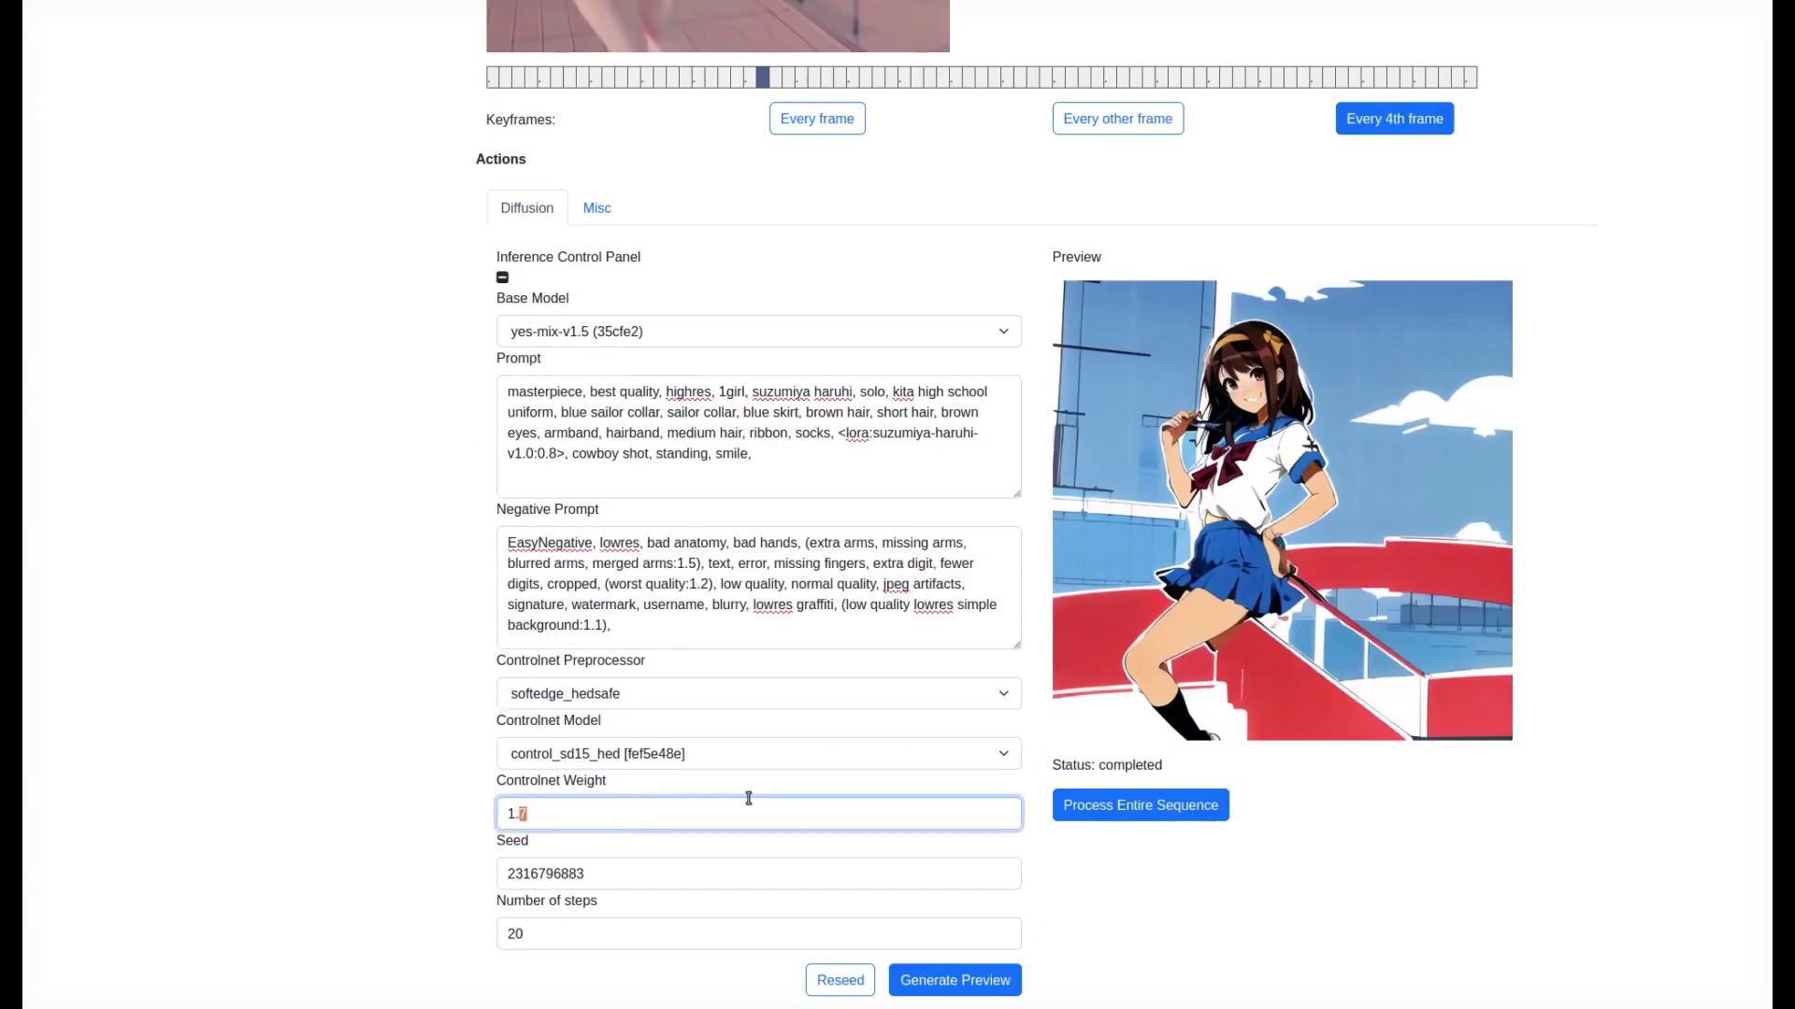
pyautogui.write('8')
pyautogui.write('7')
# Generate a preview with a new random seed and process the entire sequence with these settings.
pyautogui.click(831, 978)
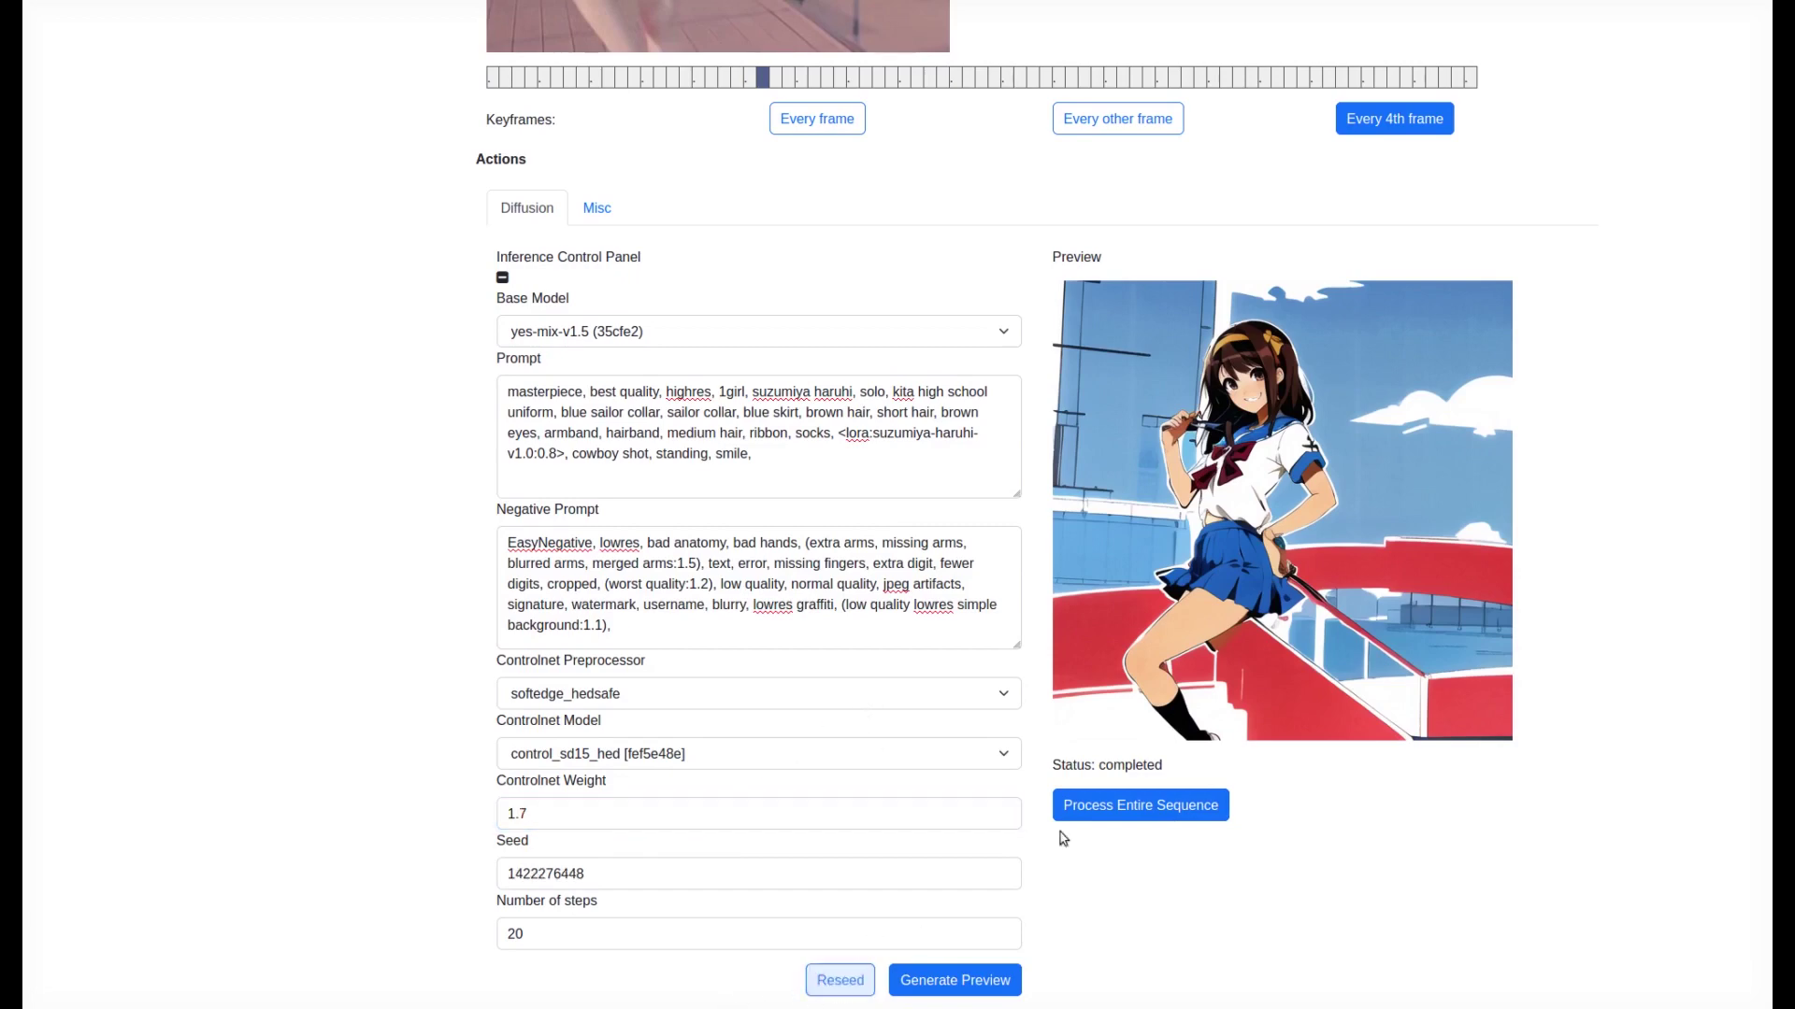
pyautogui.click(1000, 981)
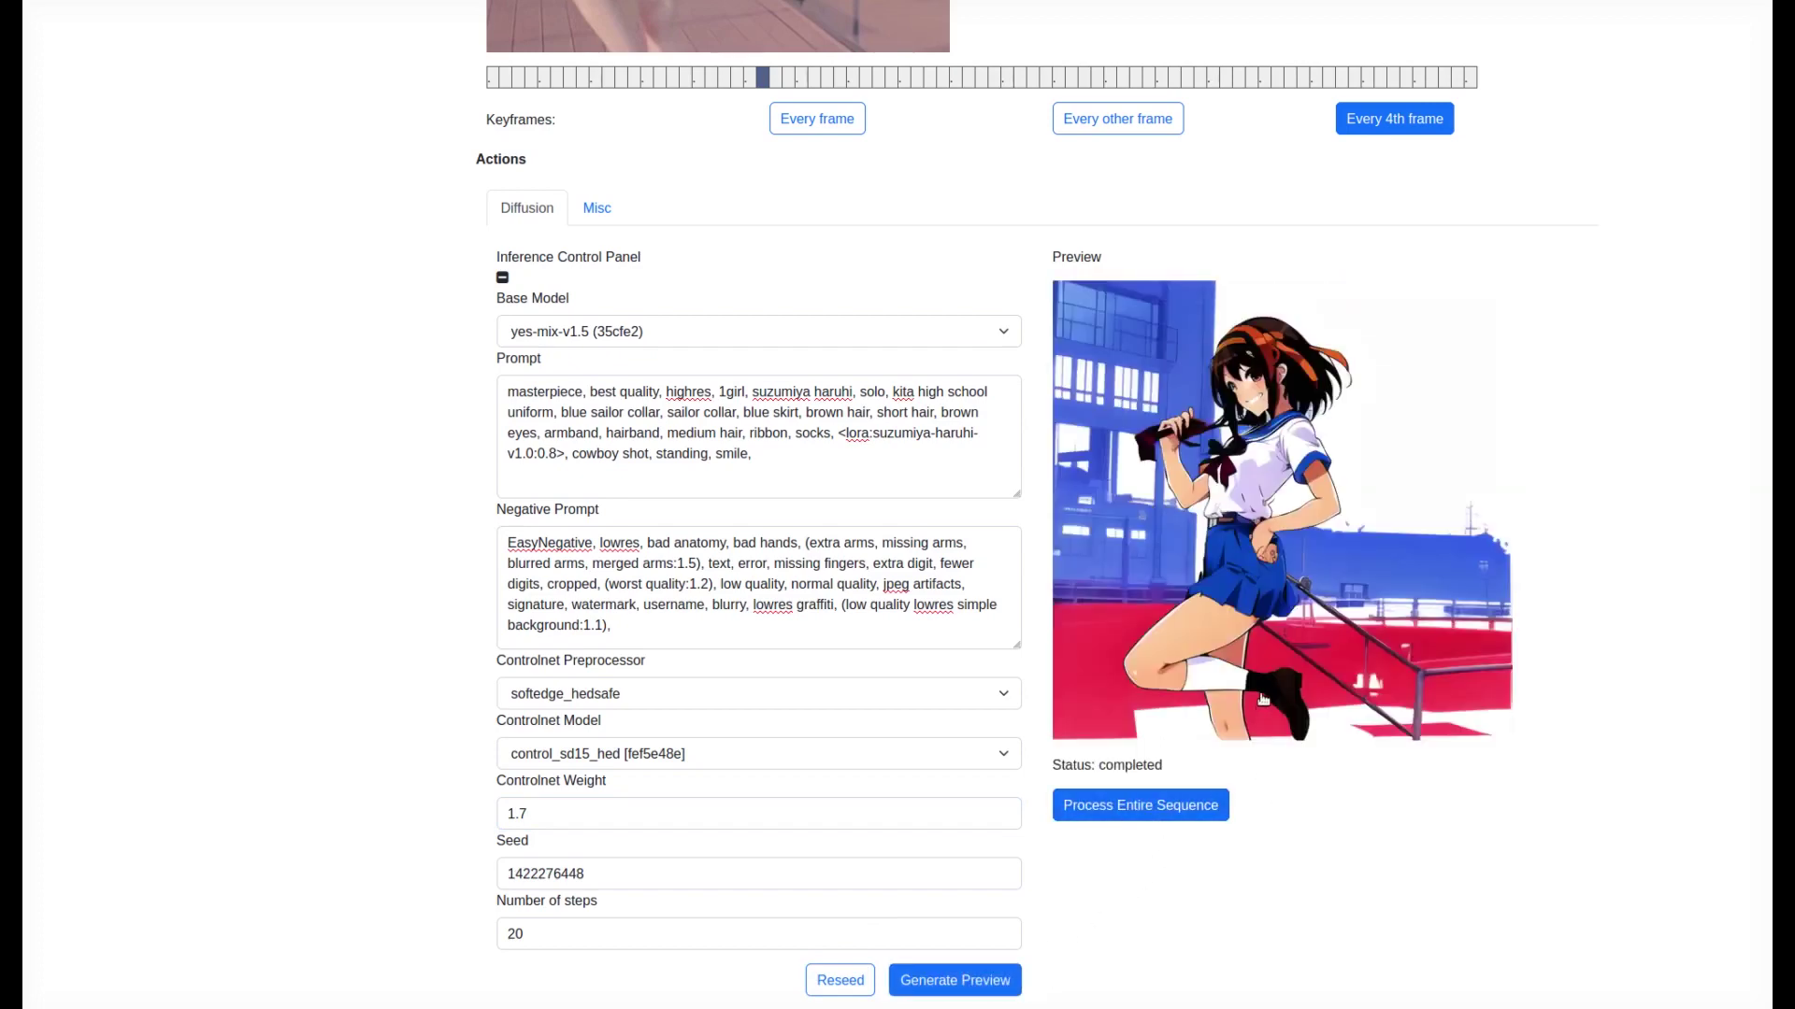
pyautogui.click(1176, 809)
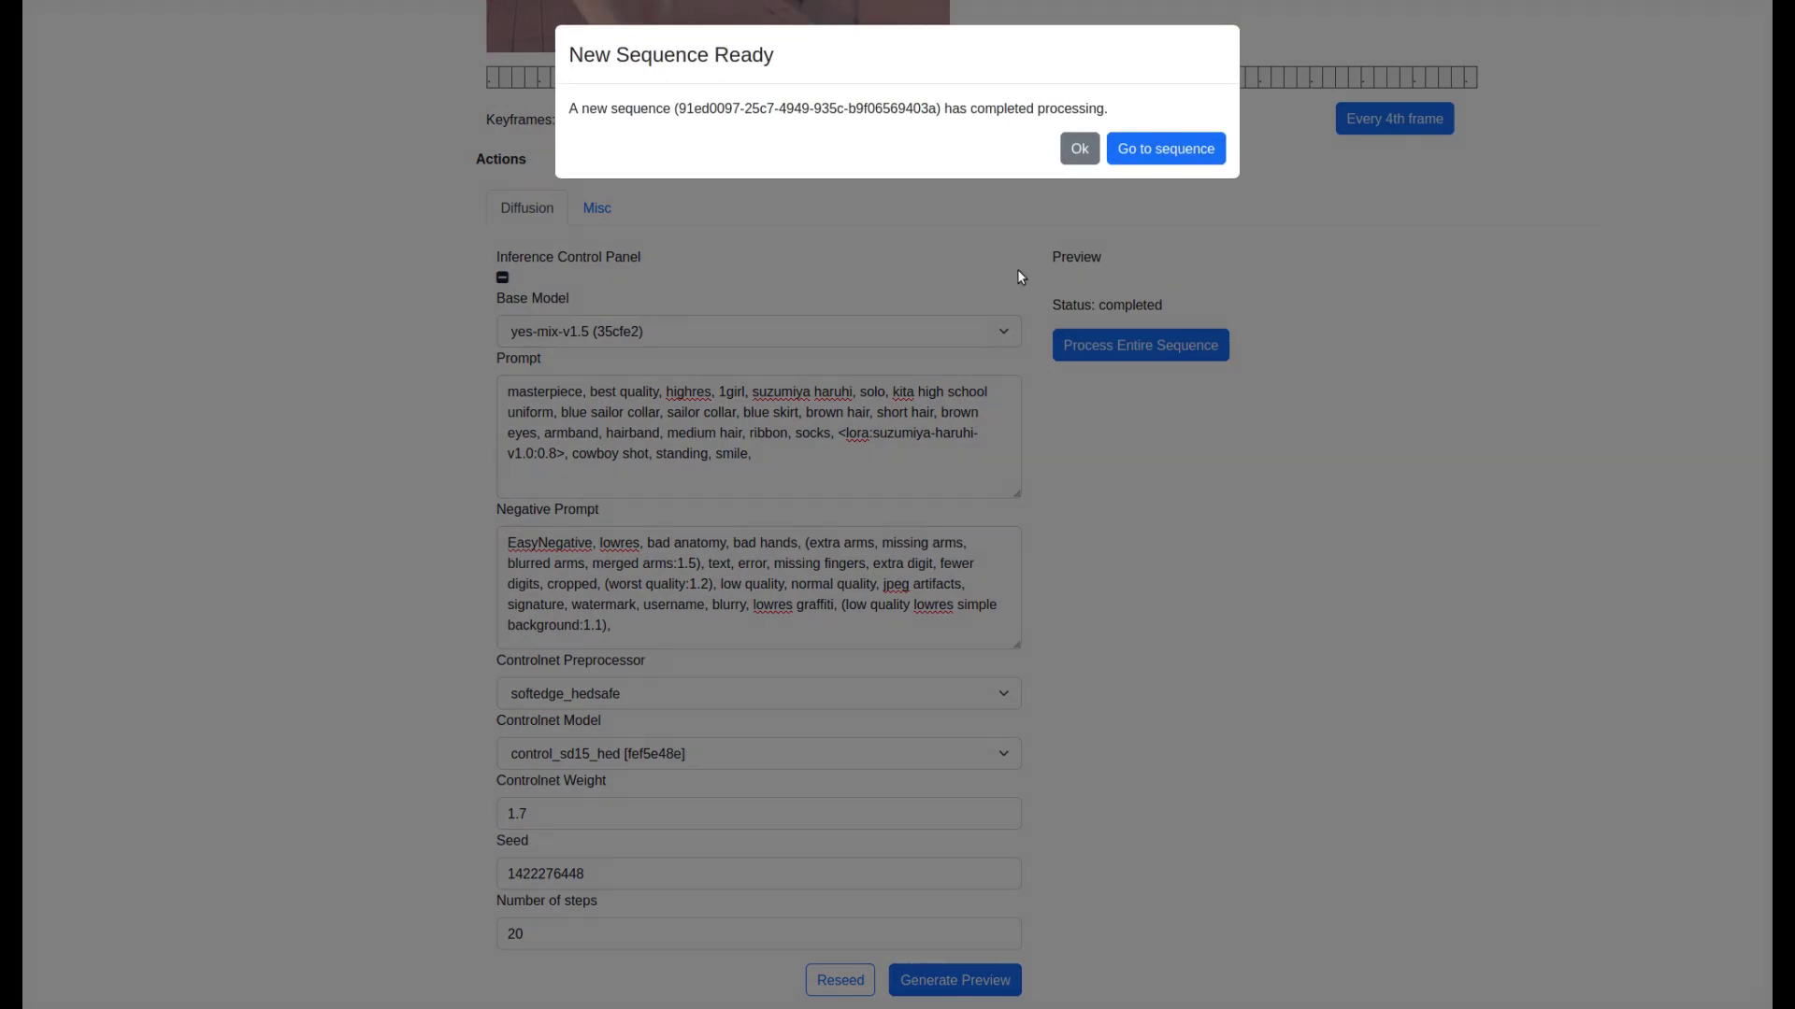
# Open the newly processed sequence and compare it with the original sequence, returning to the processed one.
pyautogui.click(1134, 149)
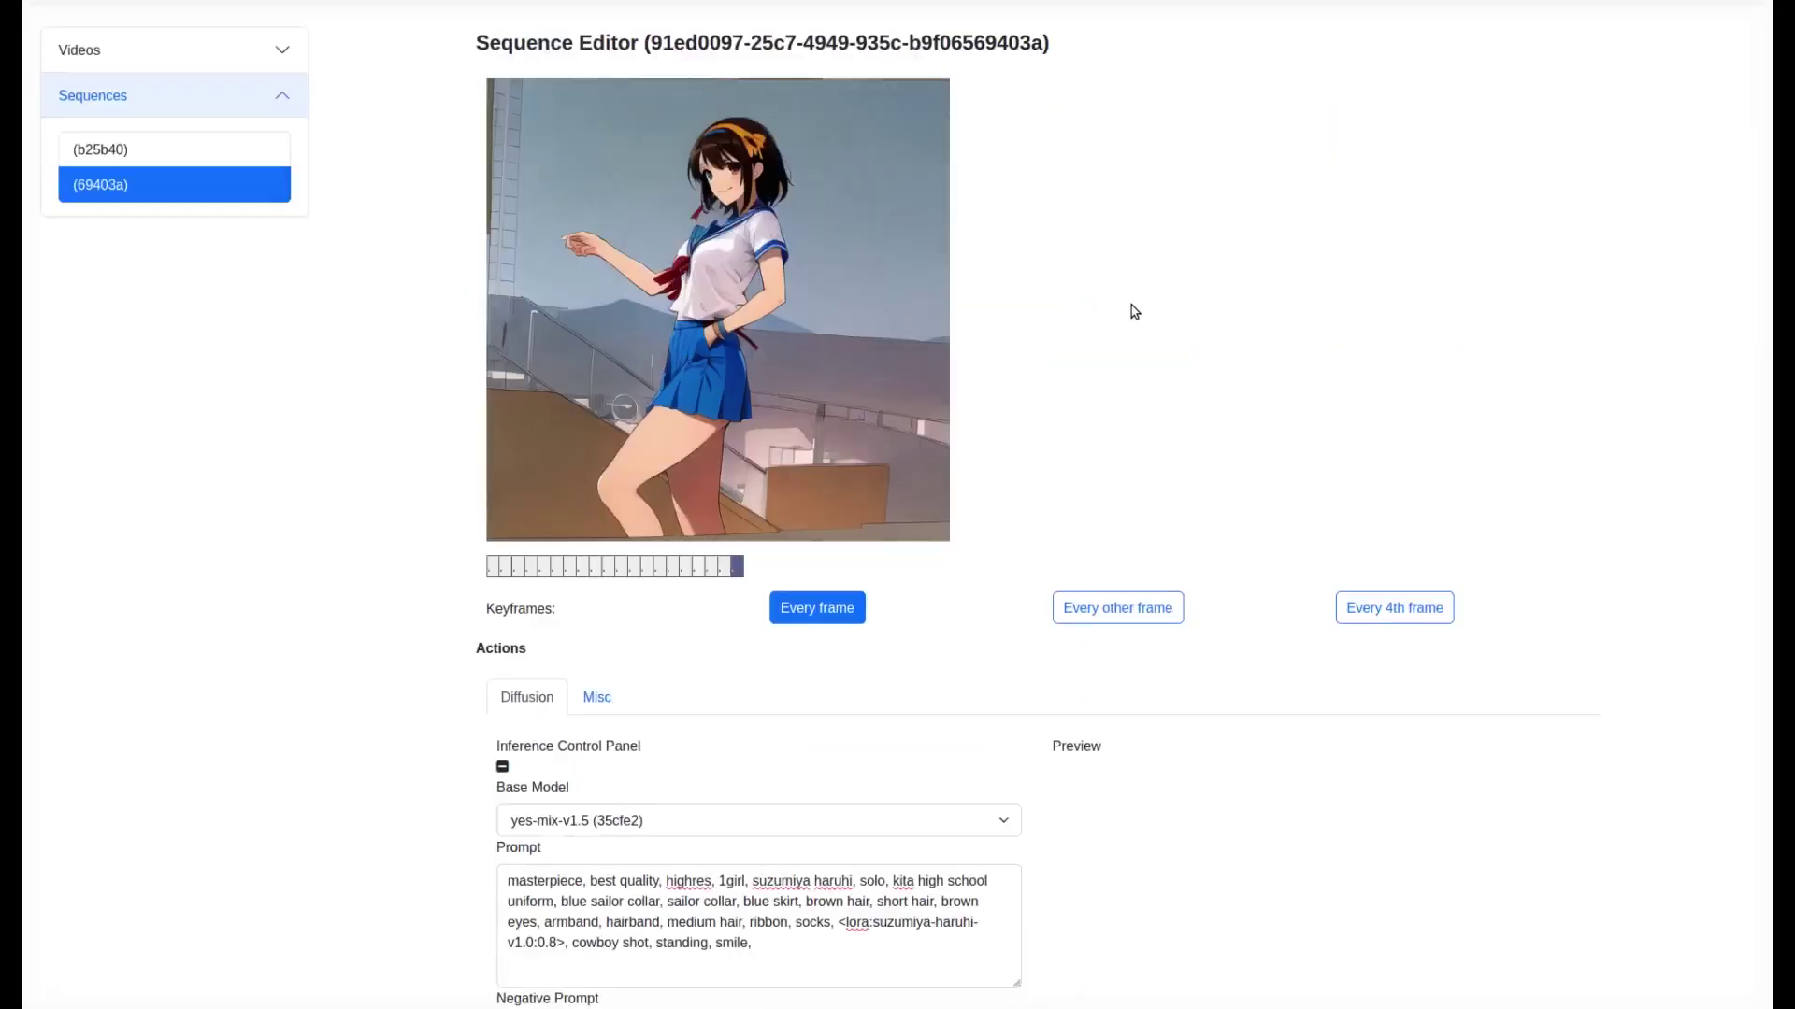
pyautogui.click(251, 187)
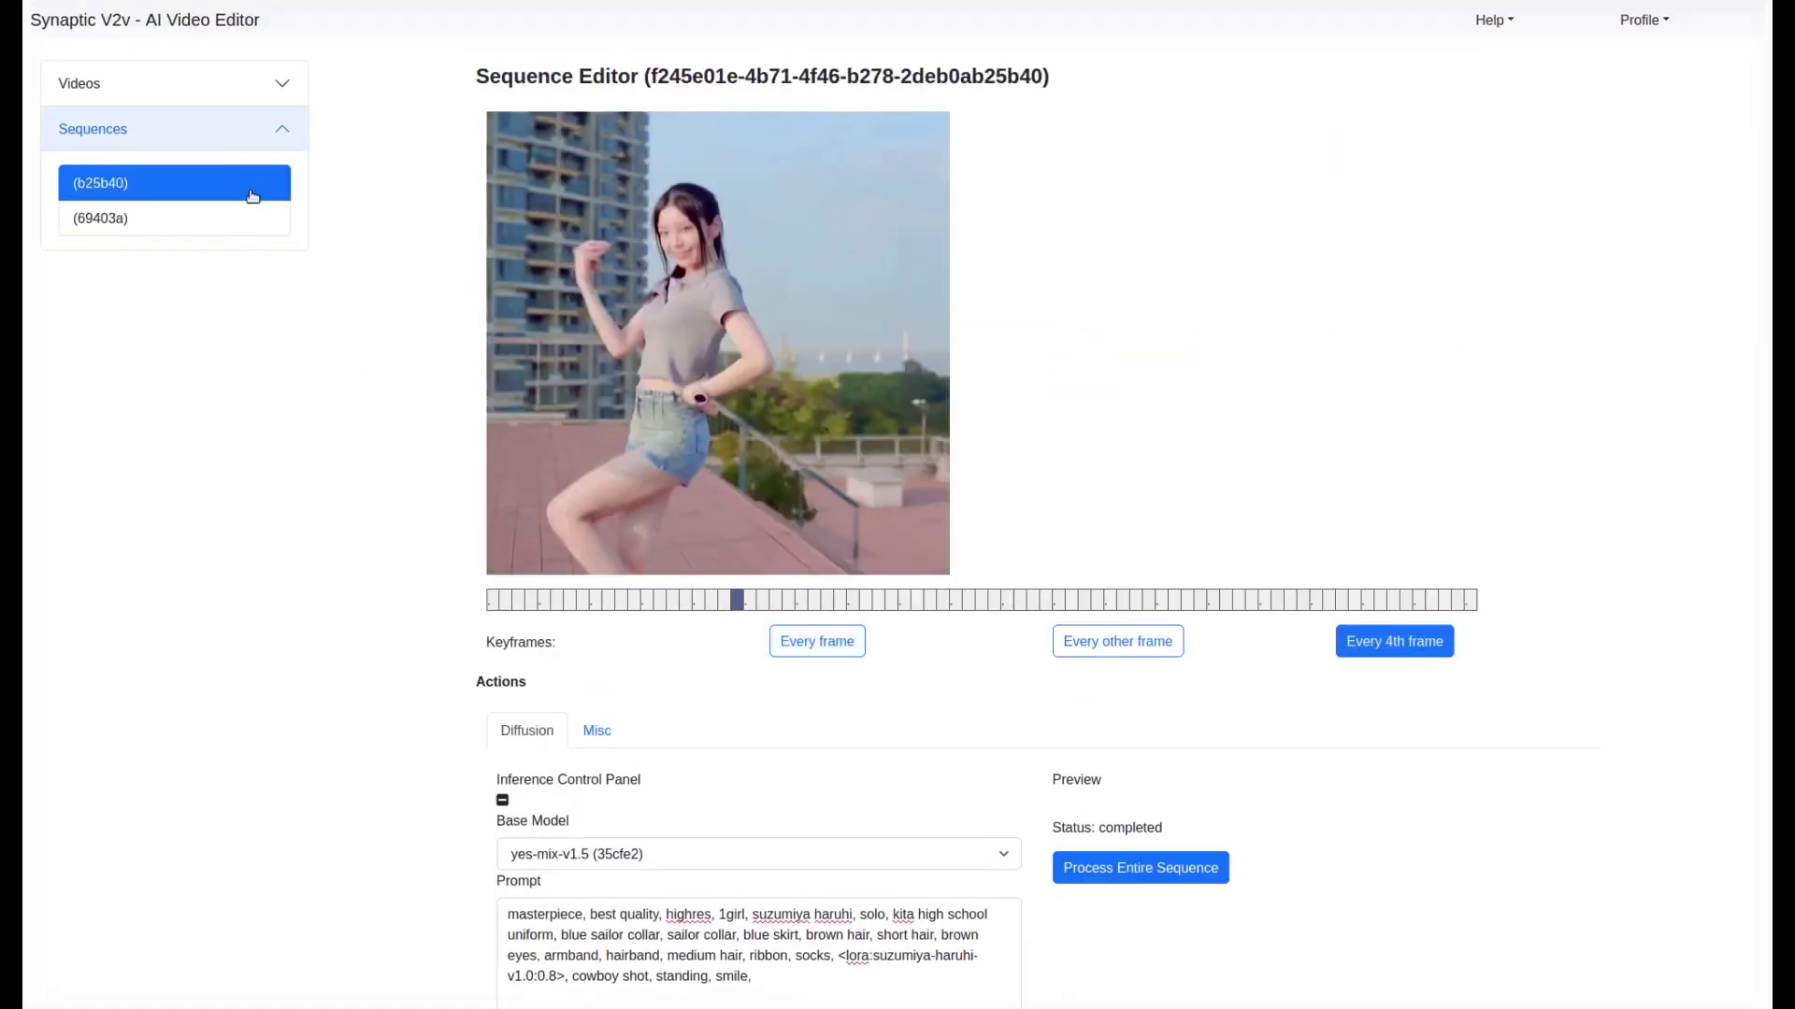
pyautogui.click(245, 226)
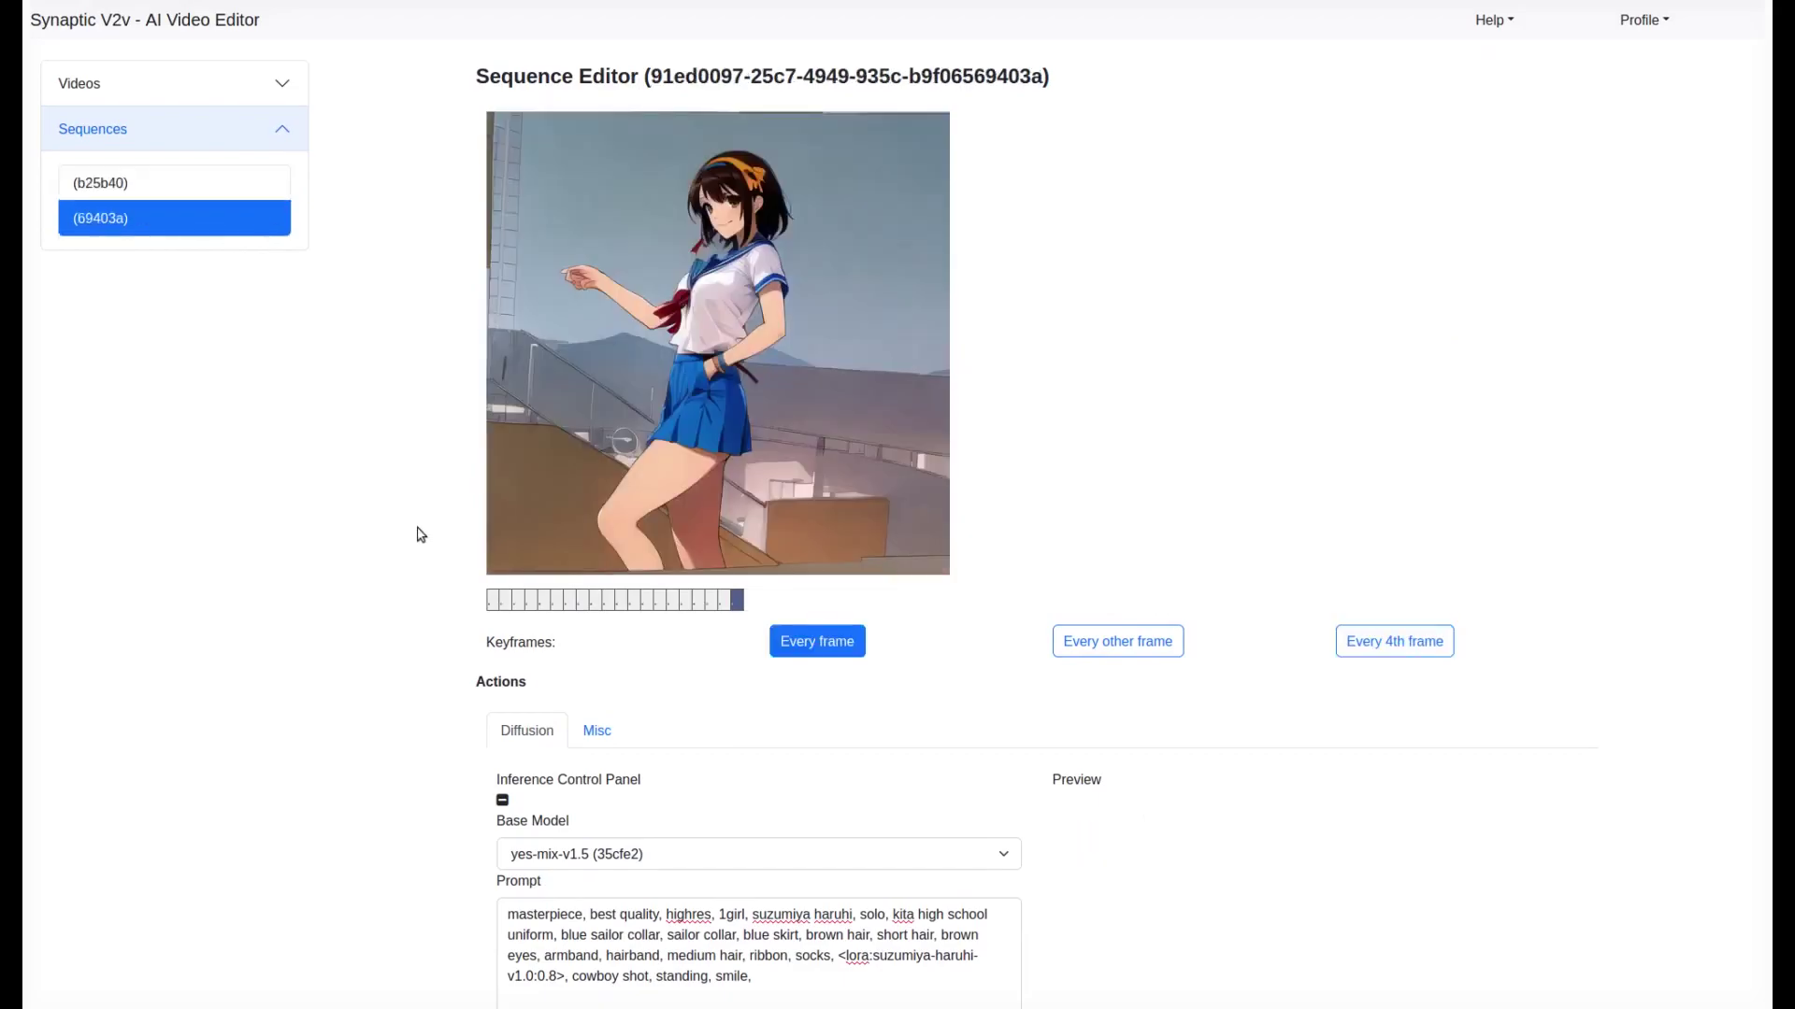
# Step through the first eight frames of the processed sequence to examine the character and background.
pyautogui.click(495, 600)
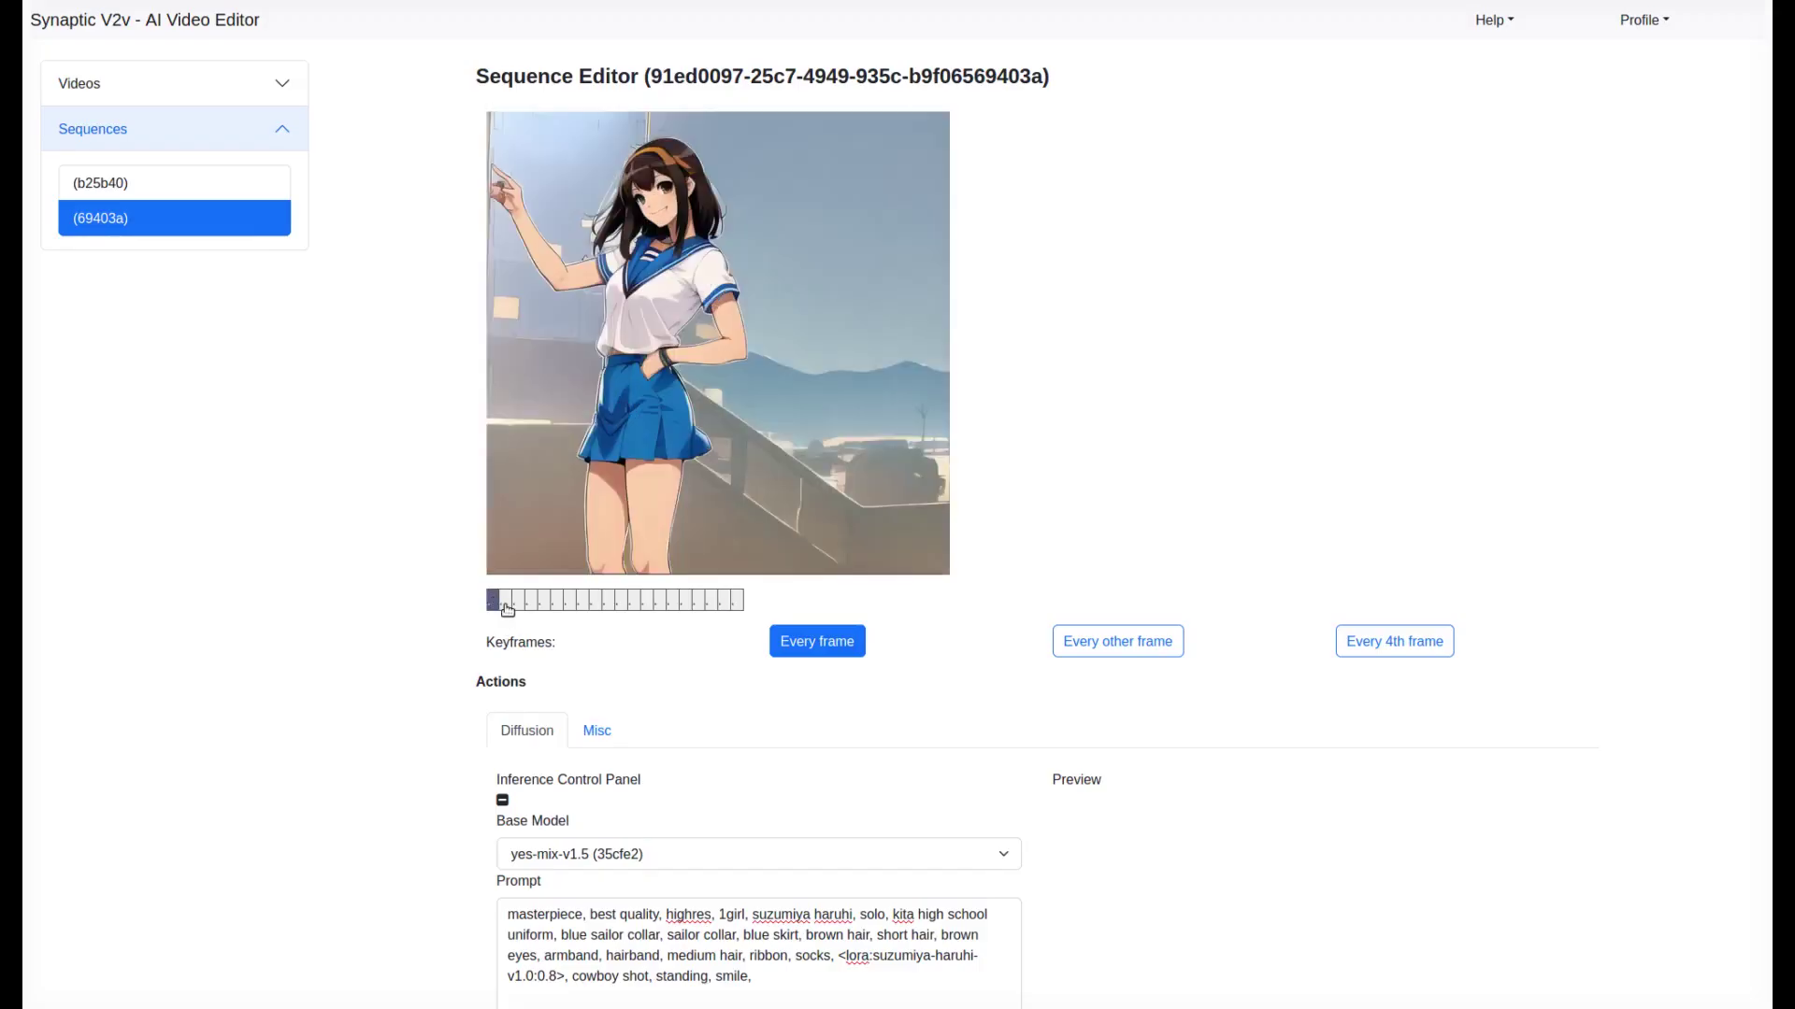
pyautogui.click(506, 600)
pyautogui.click(519, 600)
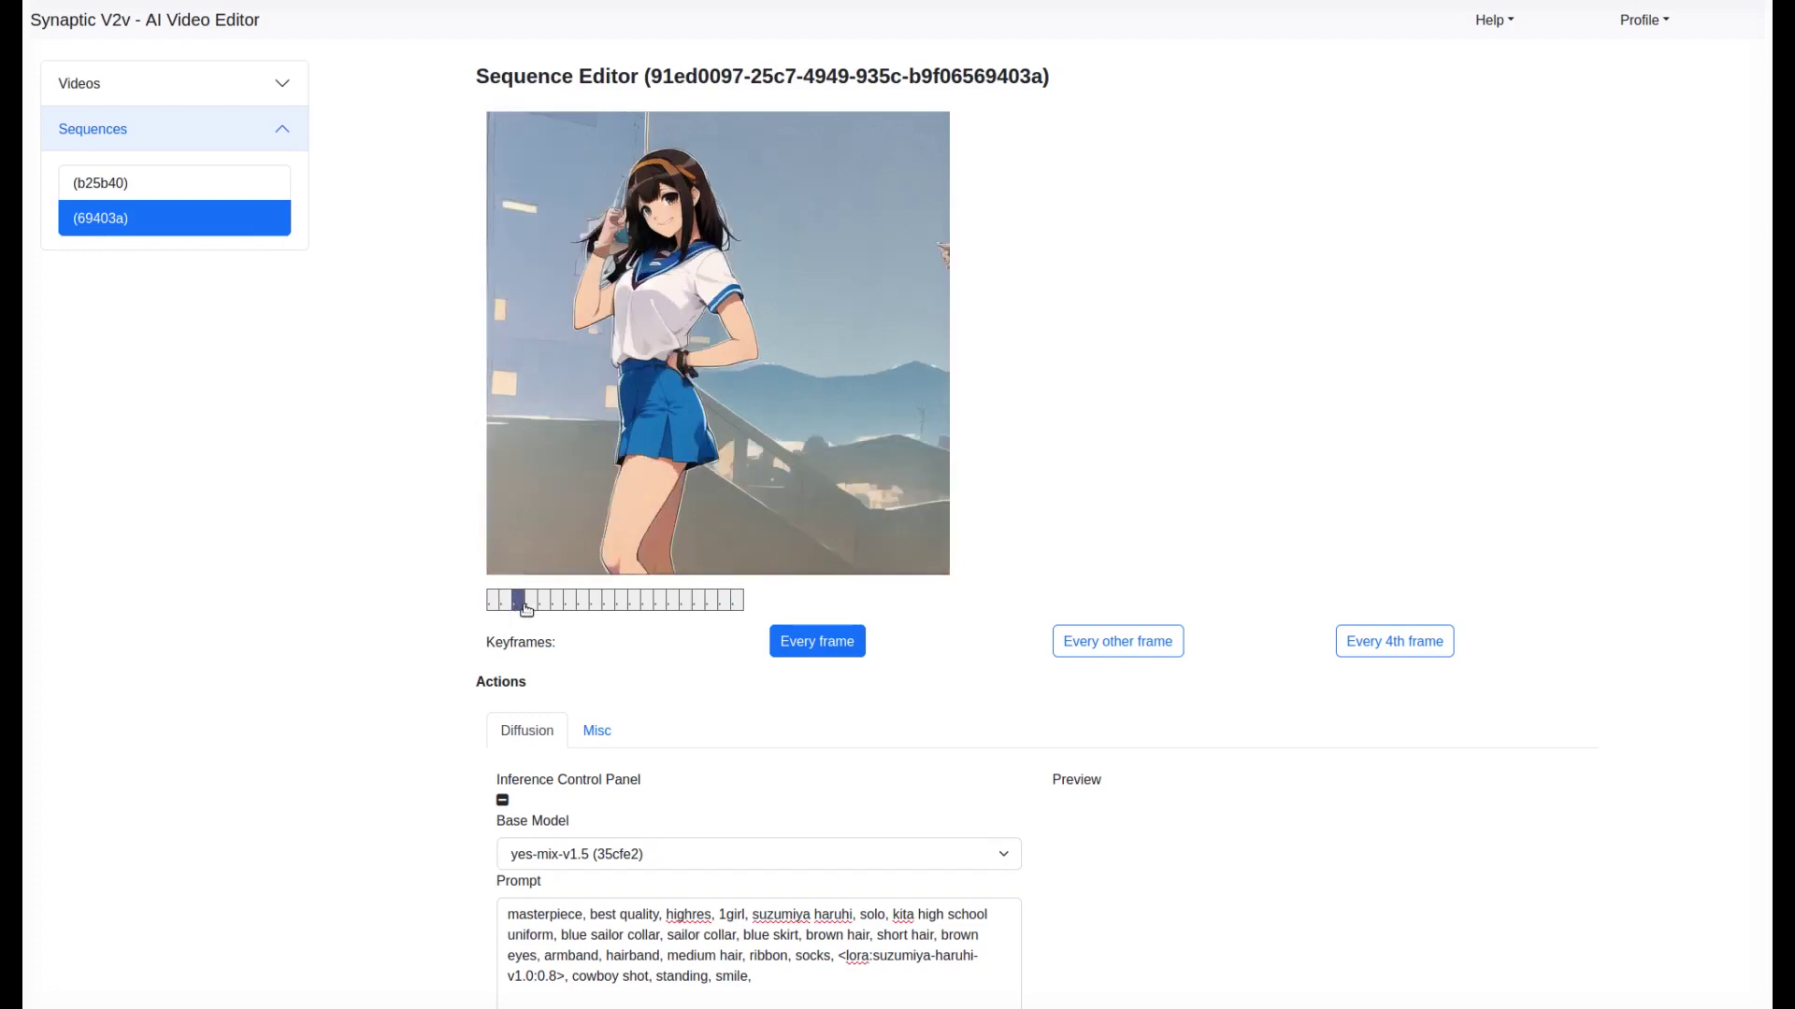
pyautogui.click(531, 600)
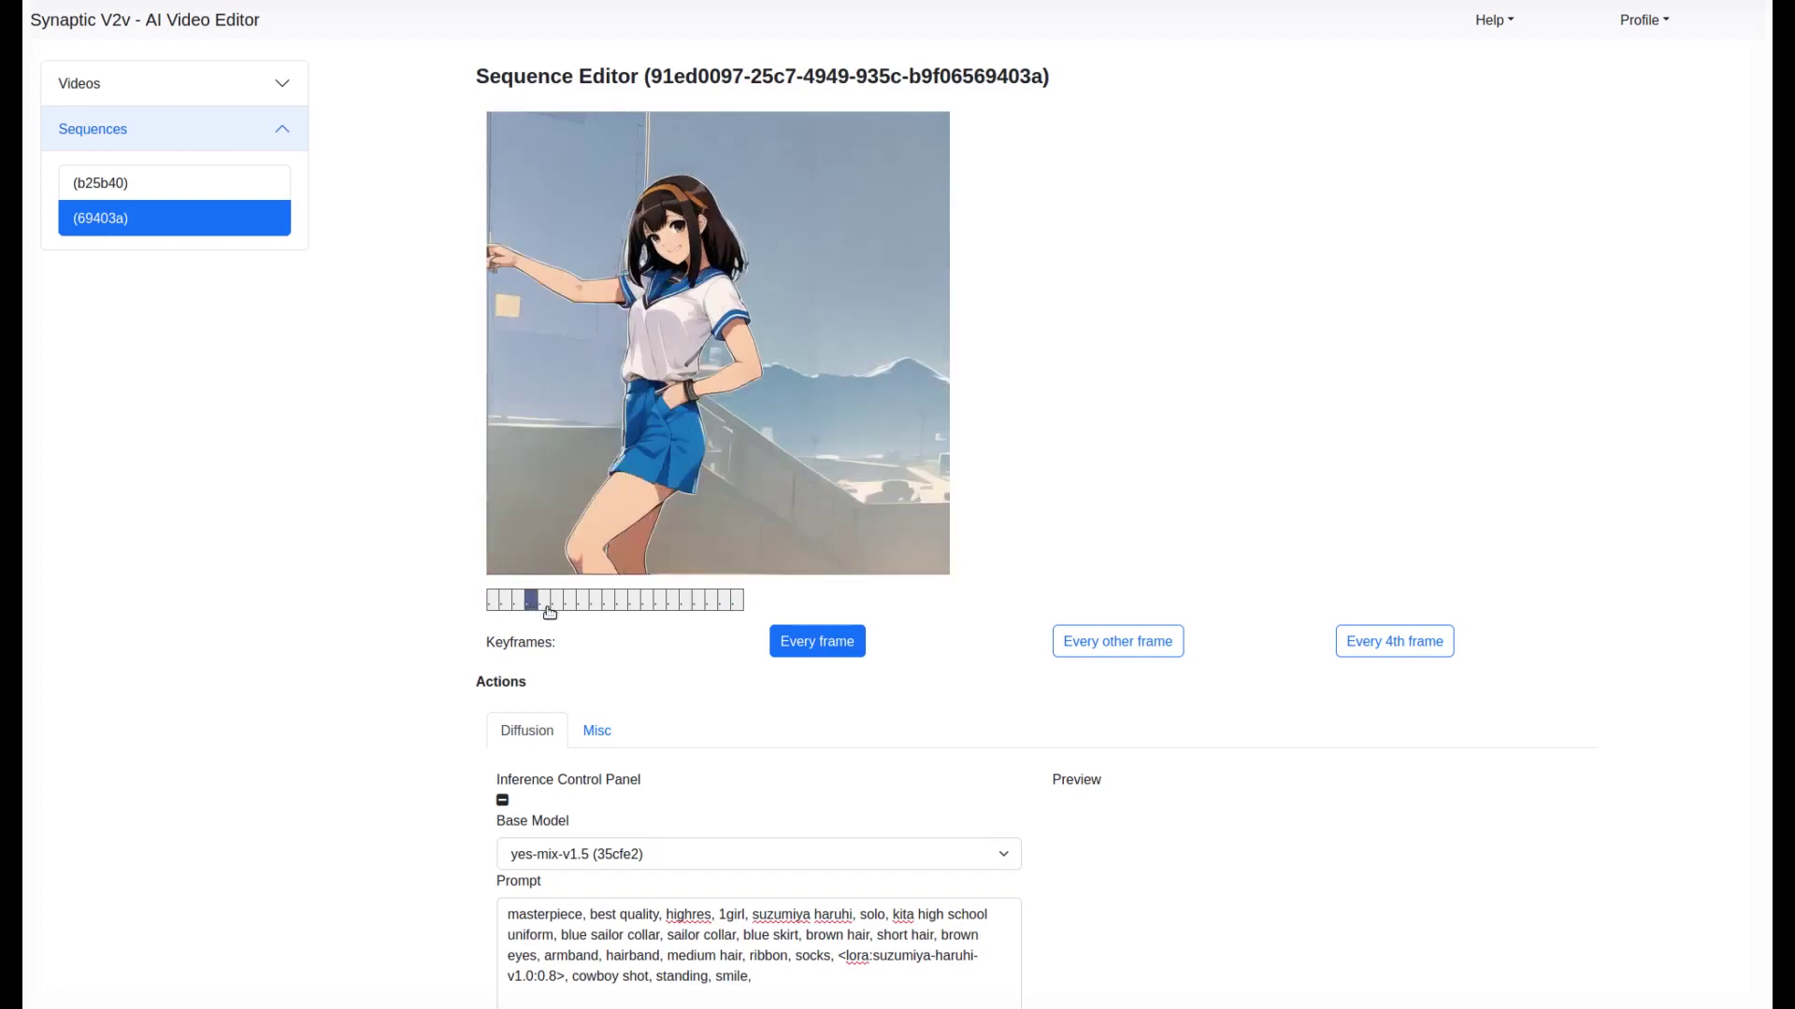
pyautogui.click(545, 601)
pyautogui.click(559, 601)
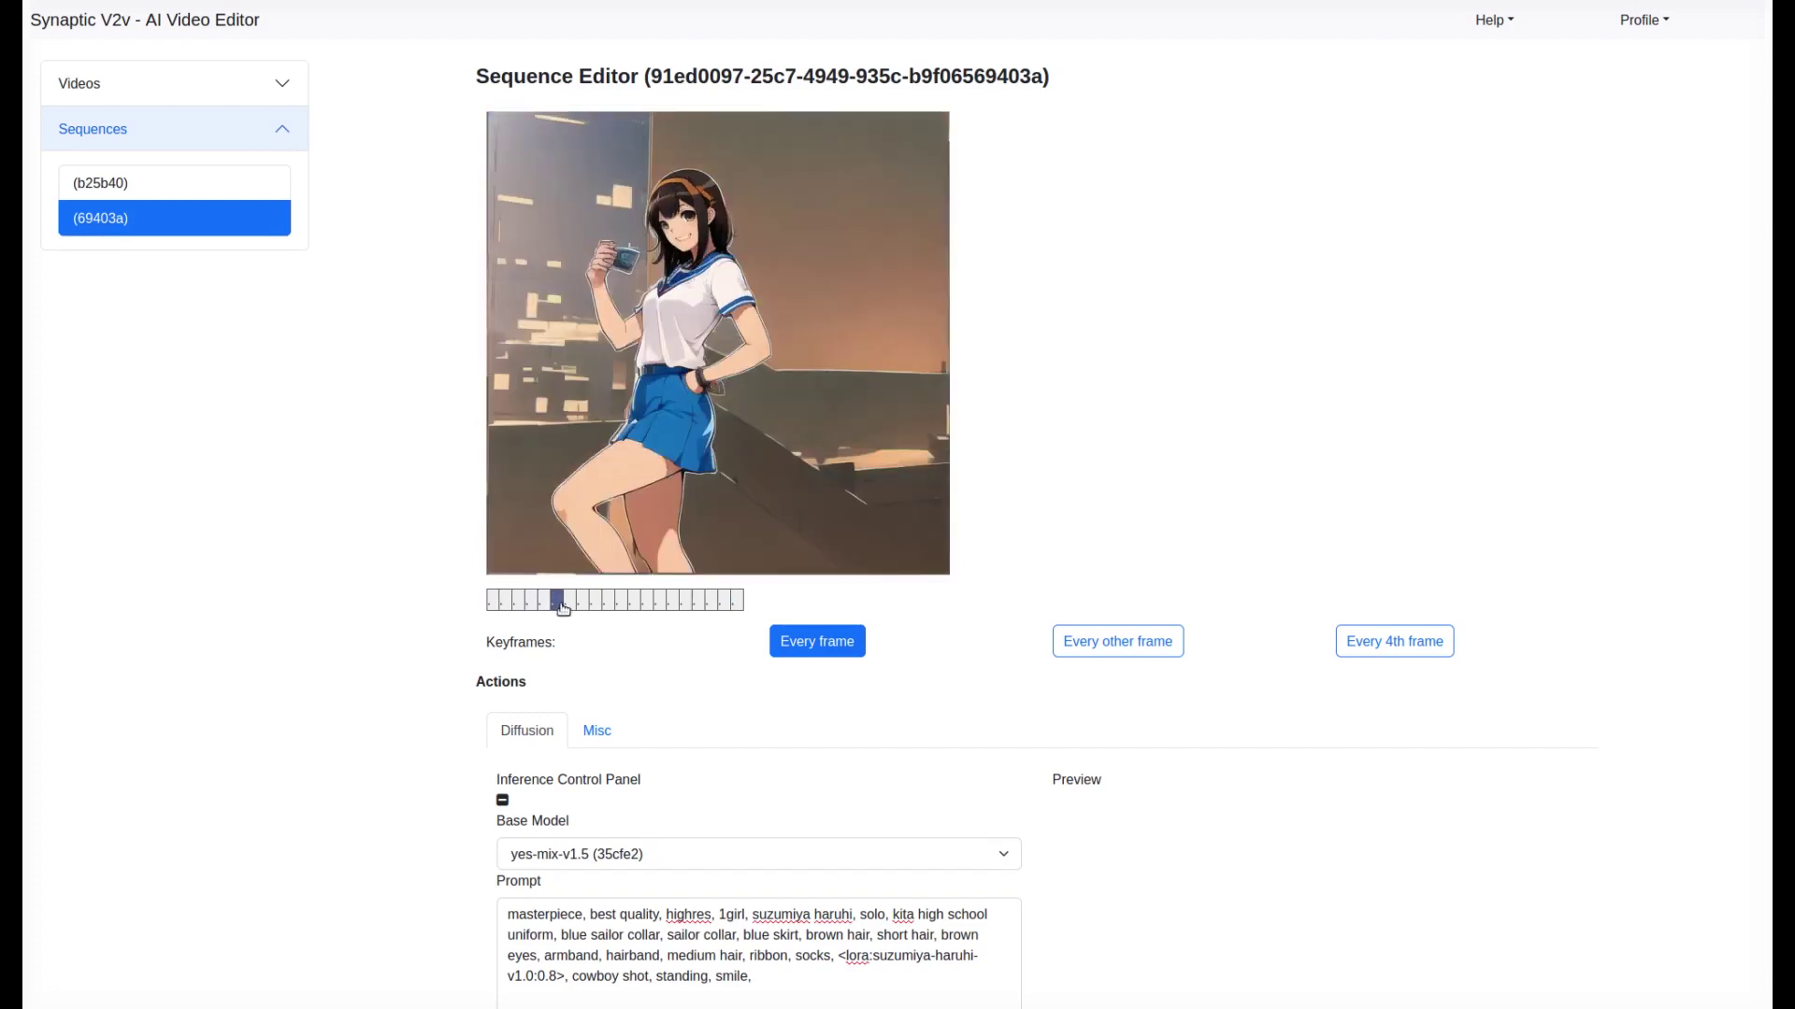
pyautogui.click(569, 603)
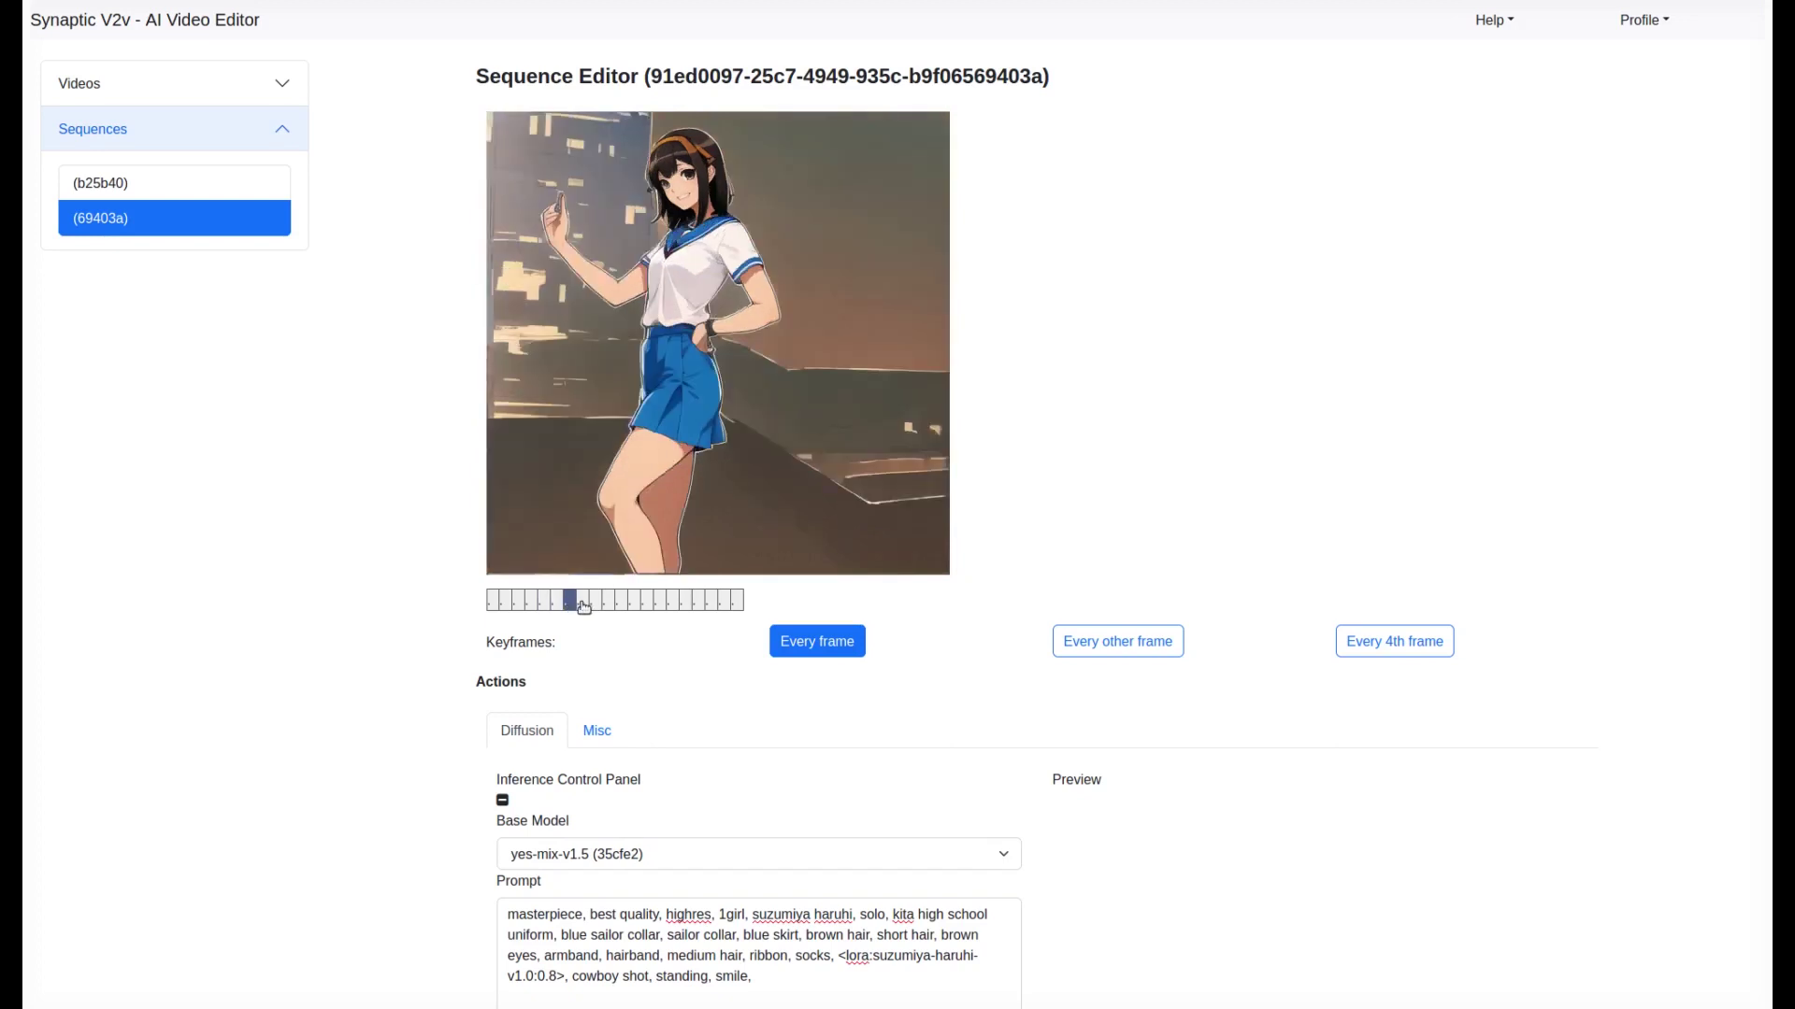
pyautogui.click(583, 603)
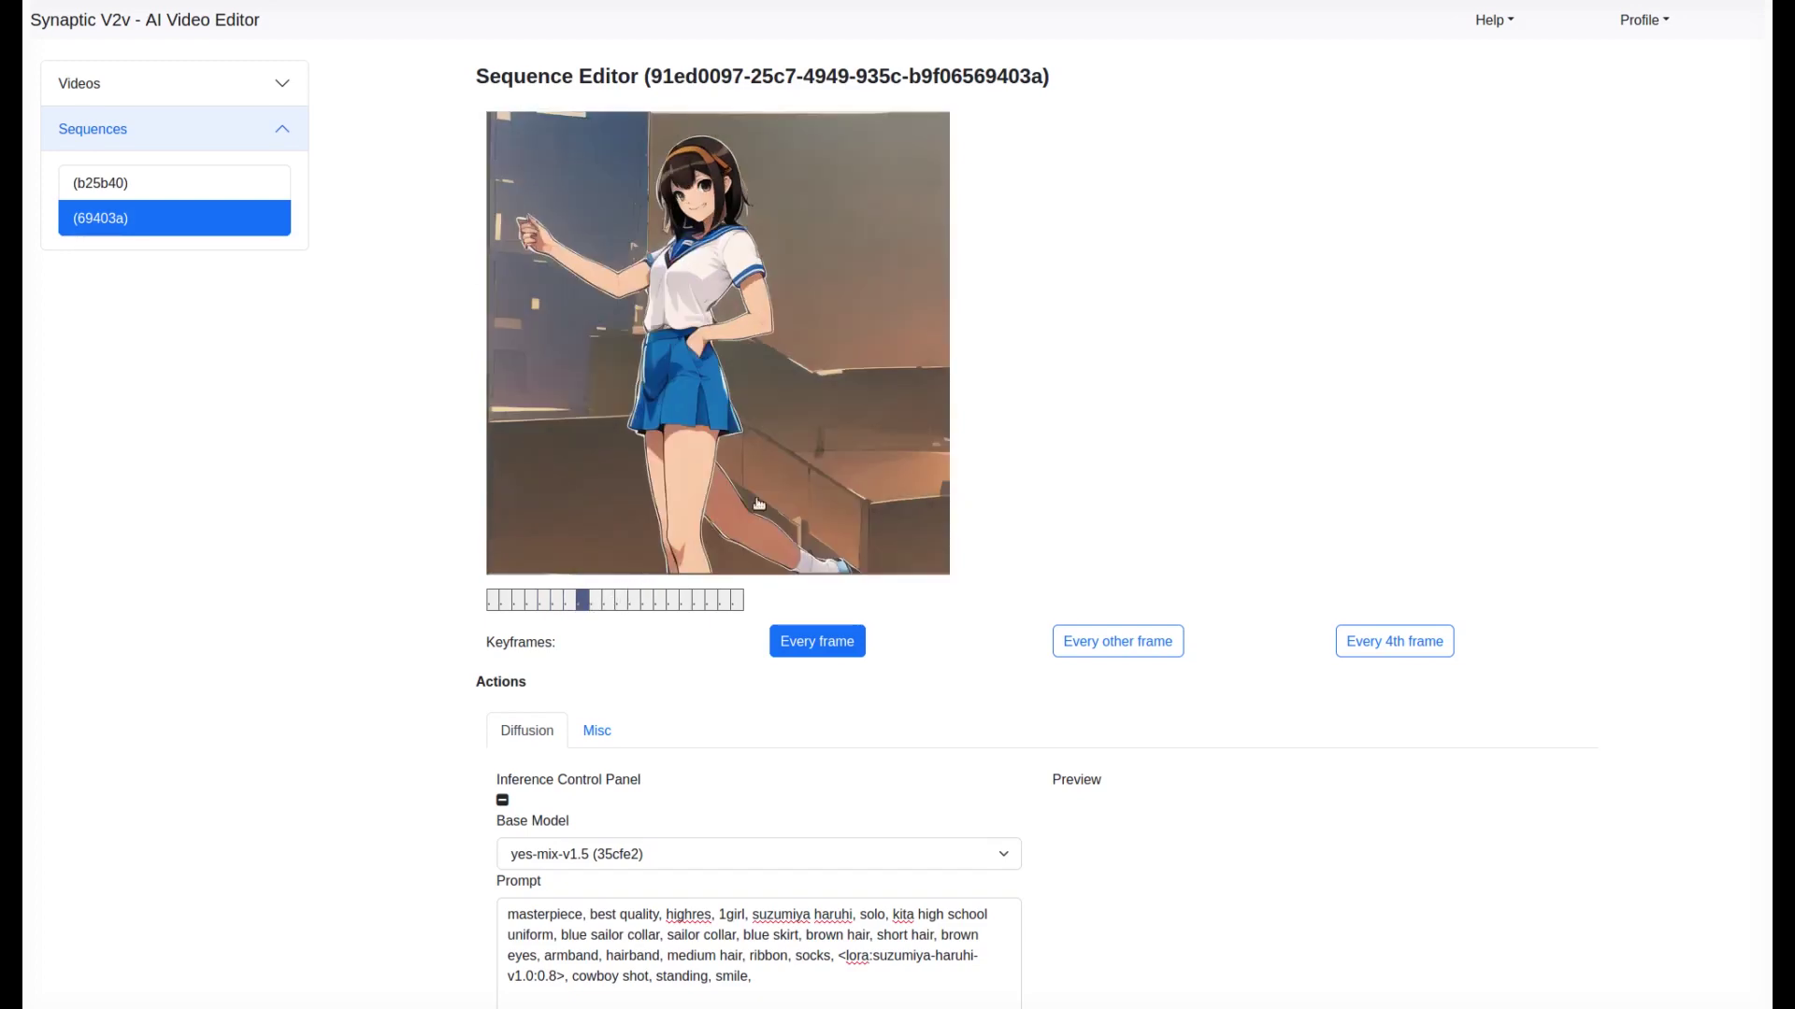
# Set the frame rate to 7.5 fps and create a video from the processed sequence.
pyautogui.scroll(-3, 866, 472)
pyautogui.scroll(-3, 1062, 485)
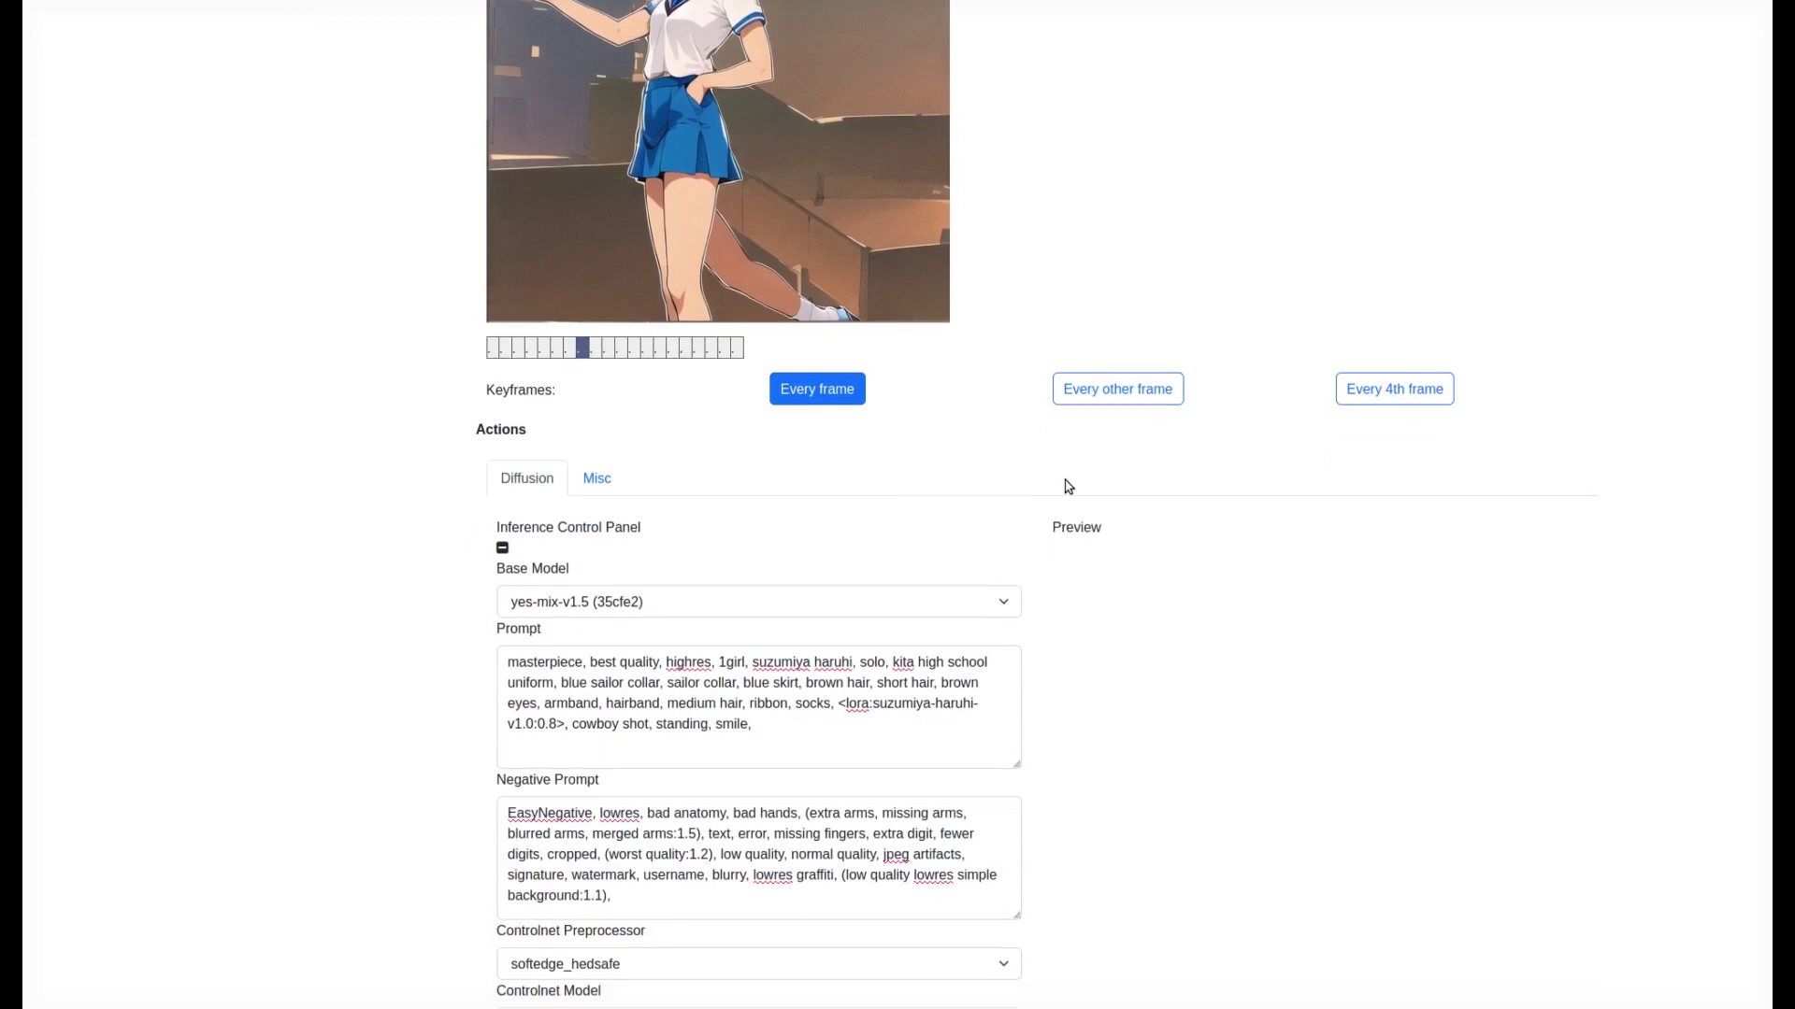
pyautogui.scroll(-1, 1028, 485)
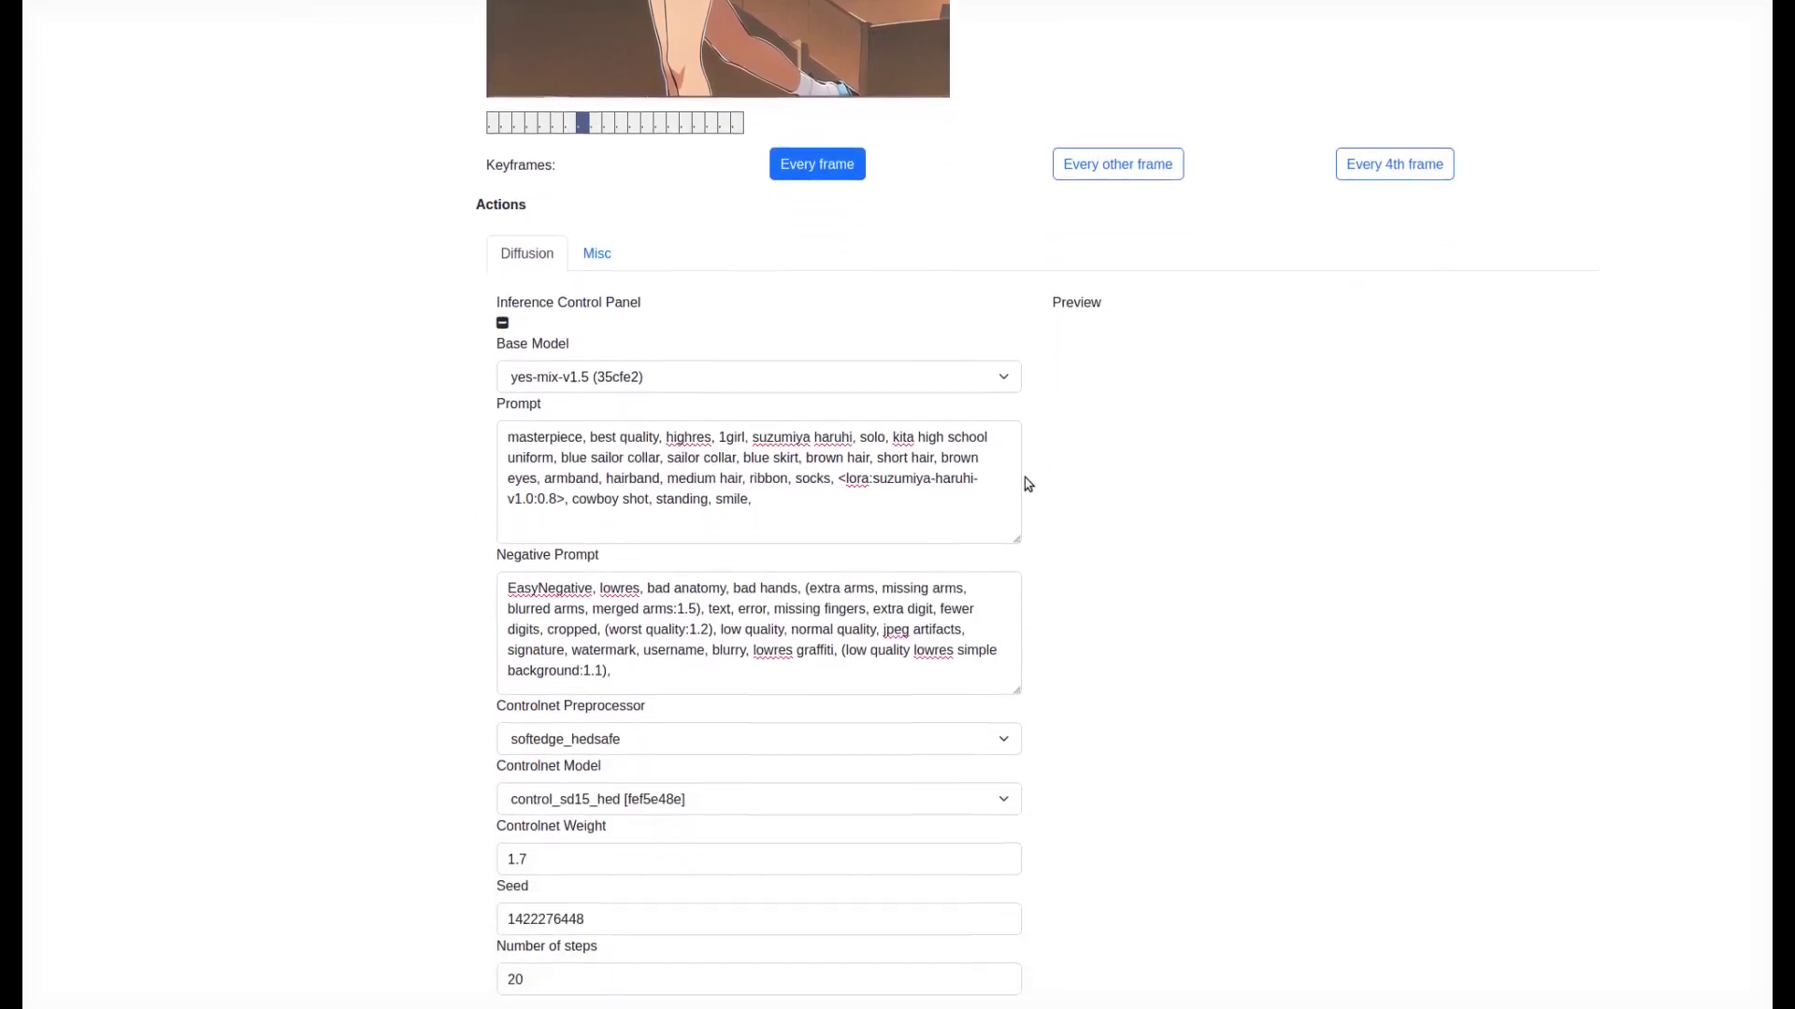
pyautogui.scroll(2, 1058, 481)
pyautogui.scroll(3, 883, 481)
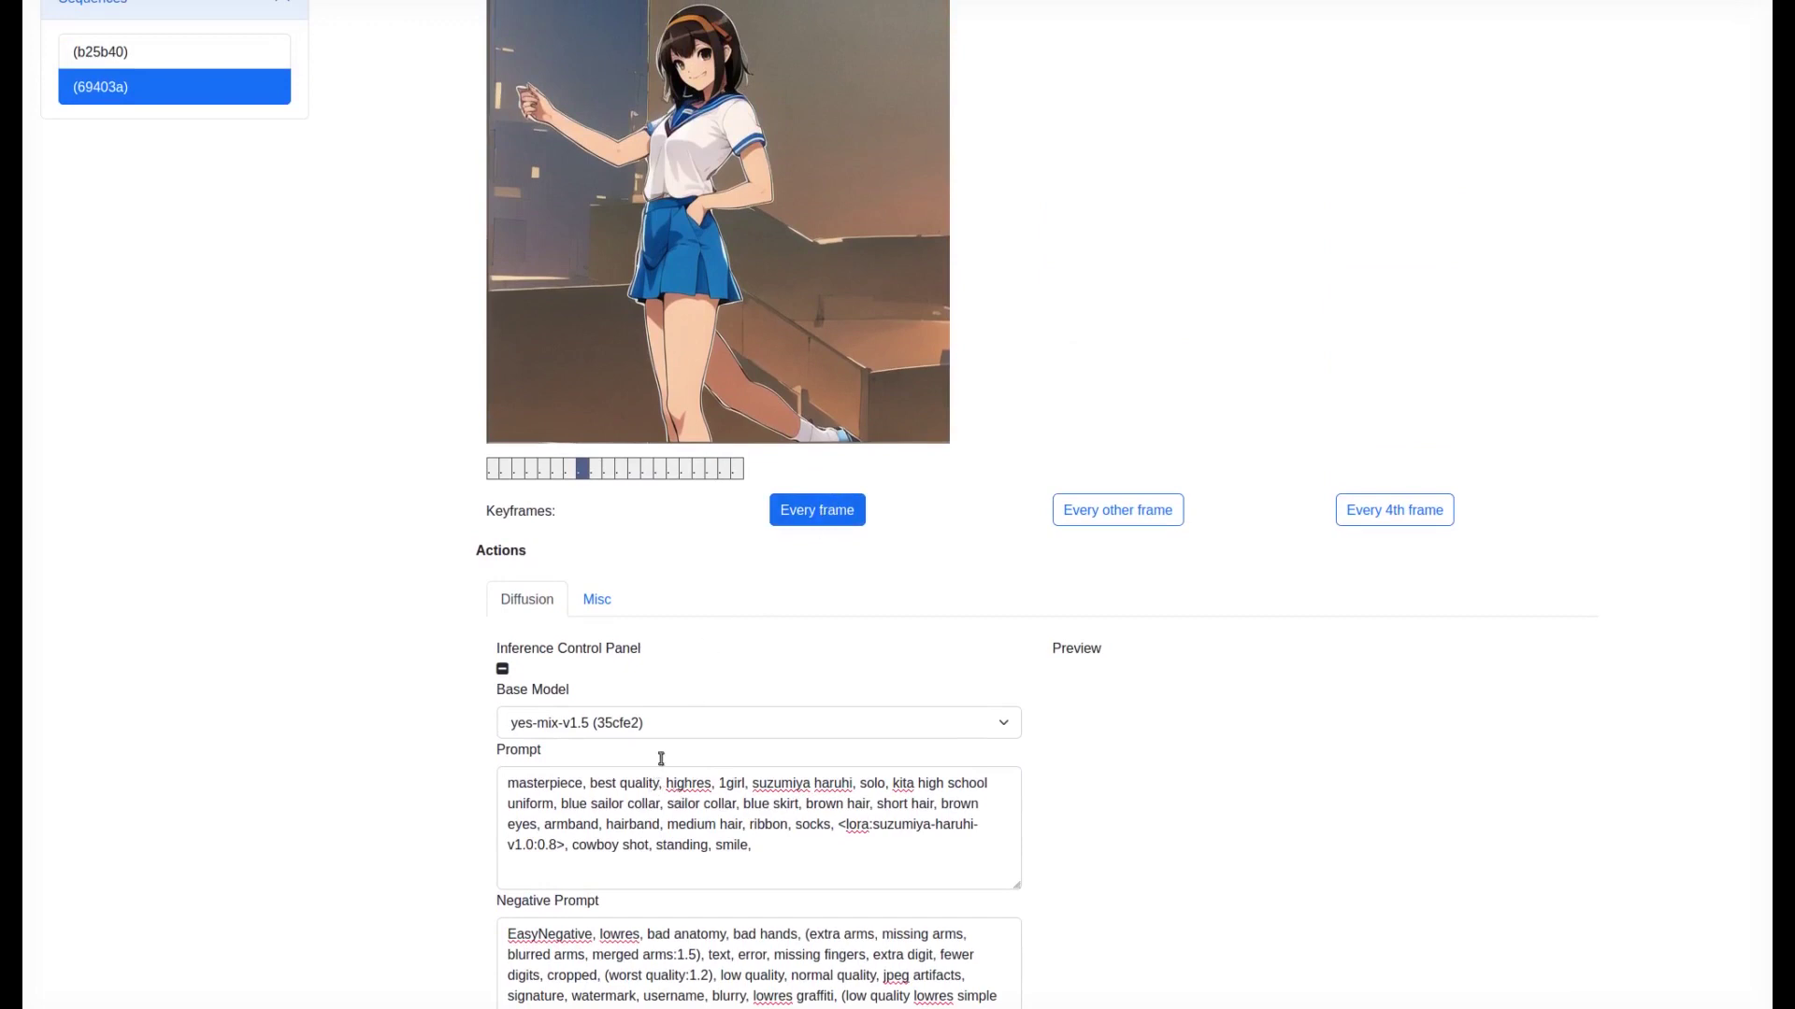
pyautogui.click(599, 601)
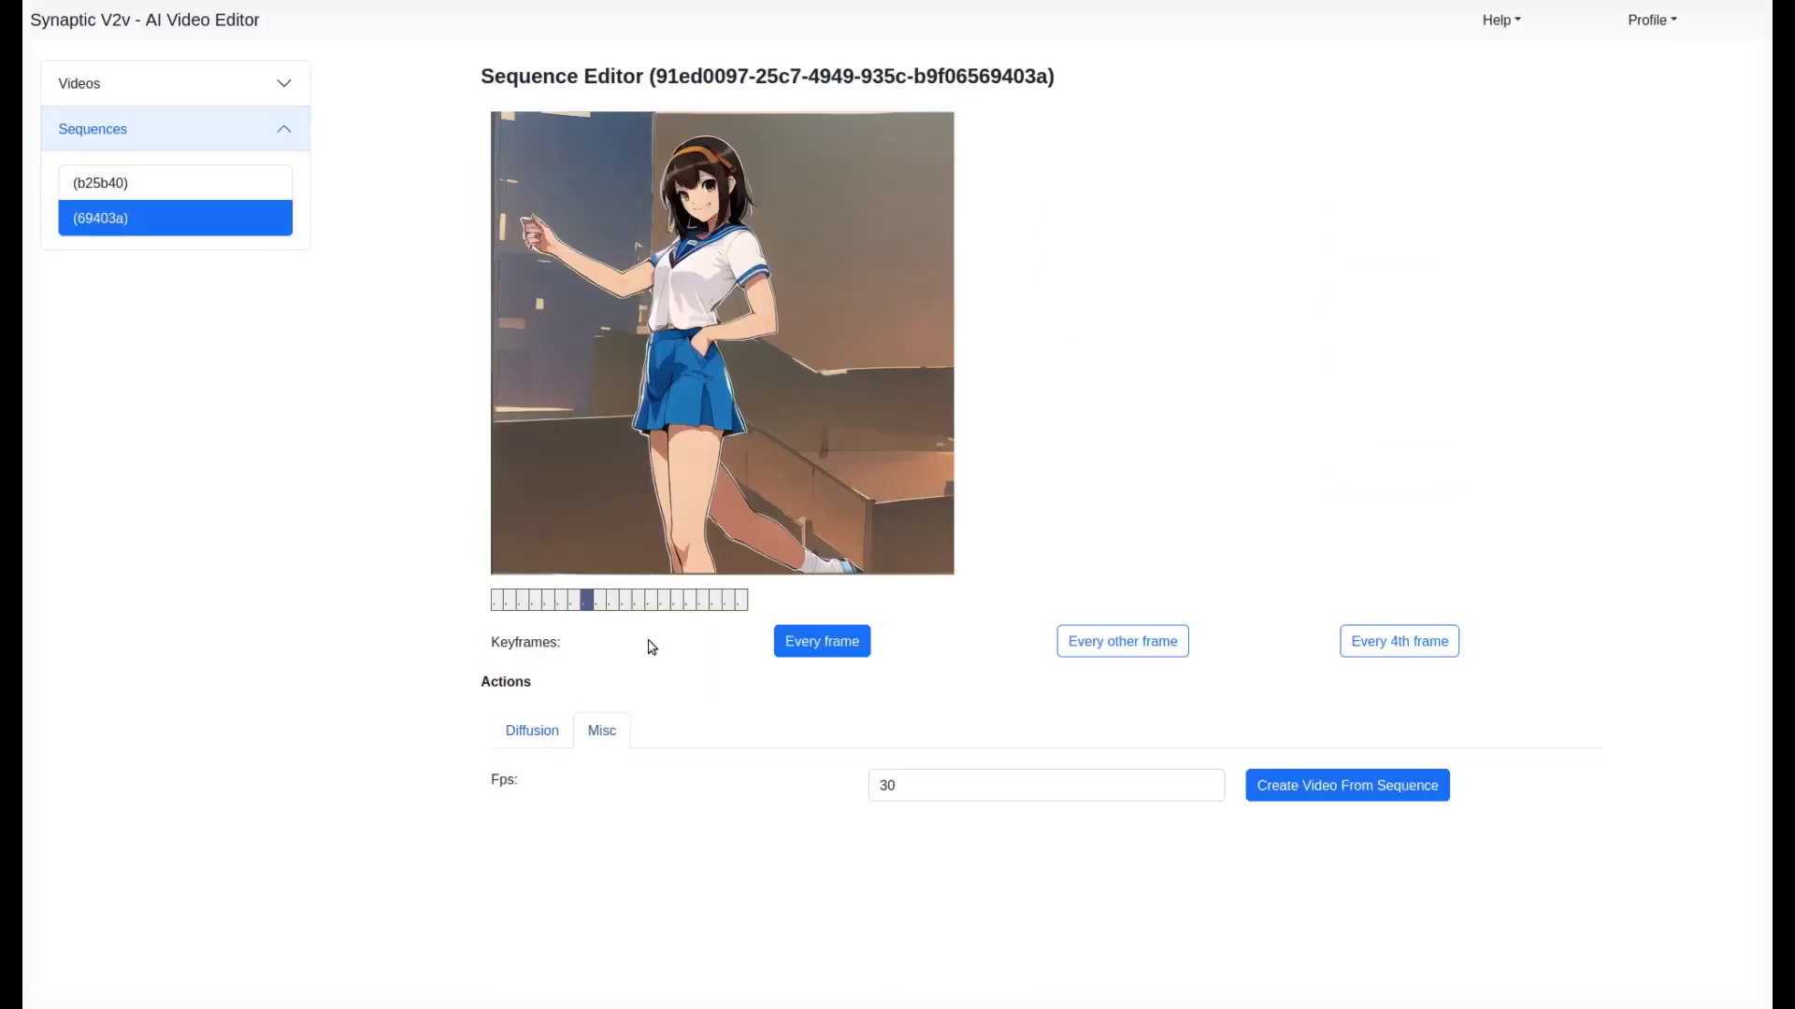
pyautogui.click(936, 781)
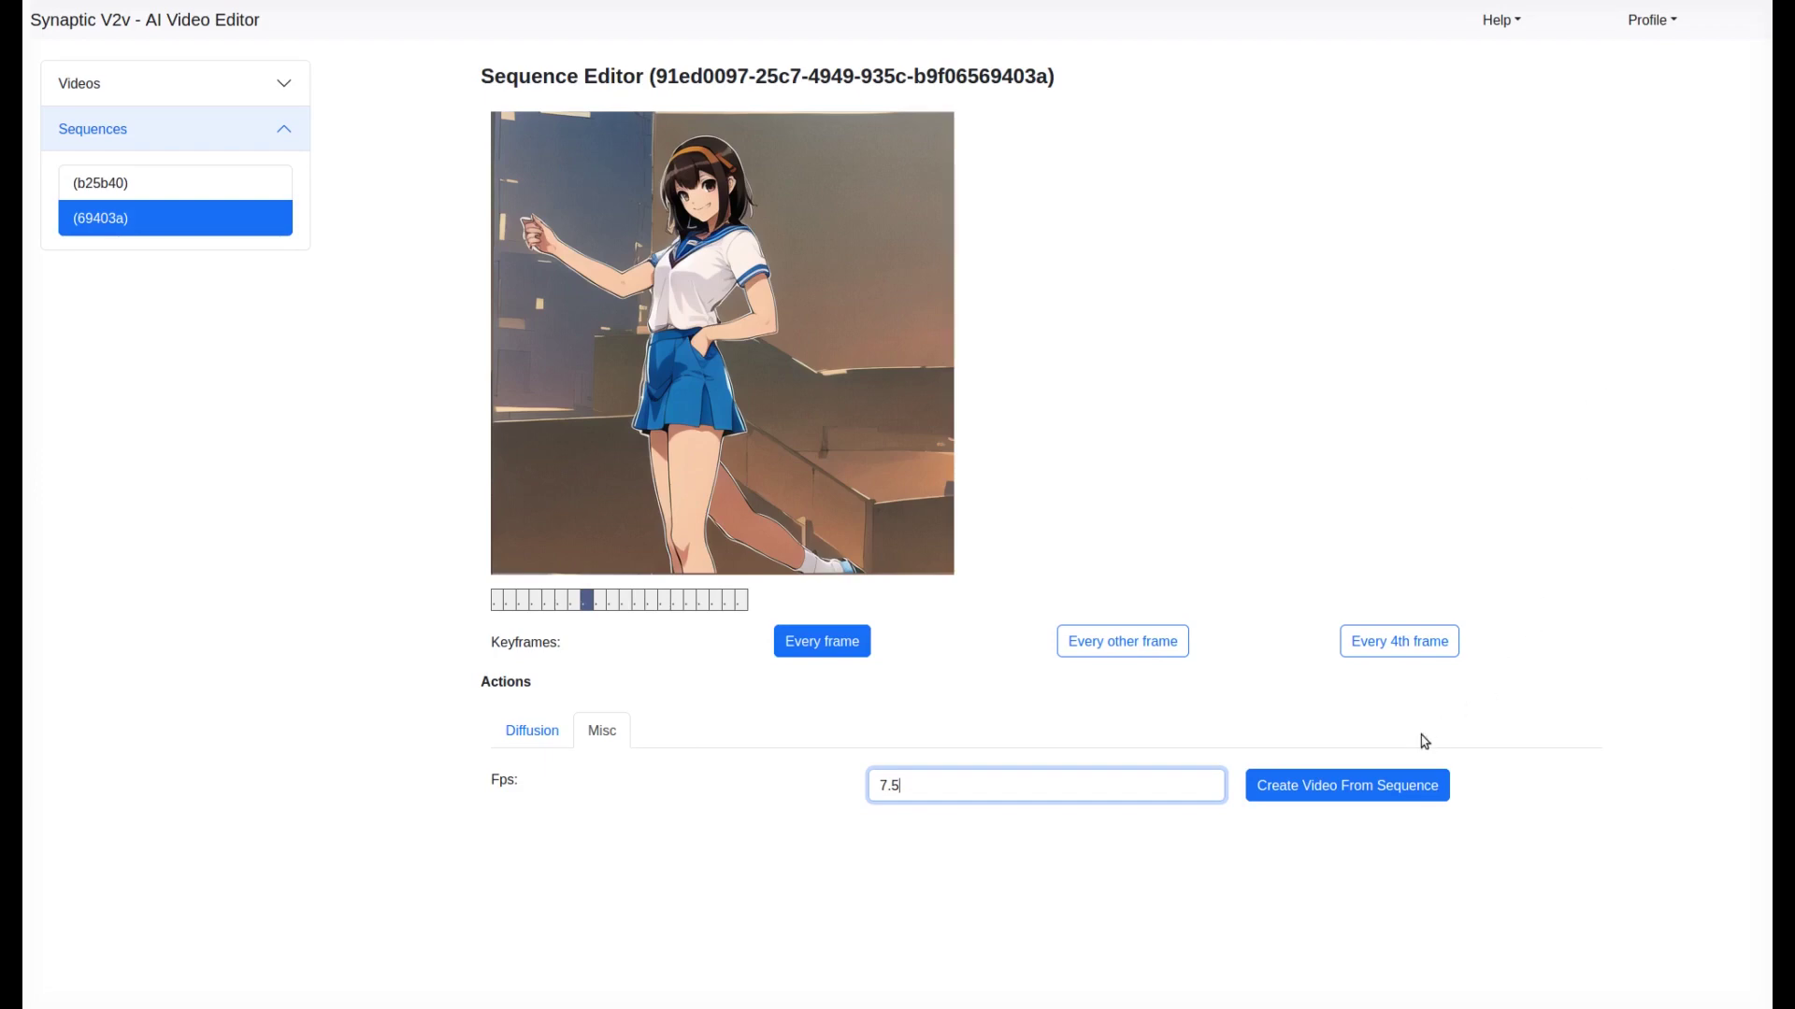
pyautogui.click(1403, 791)
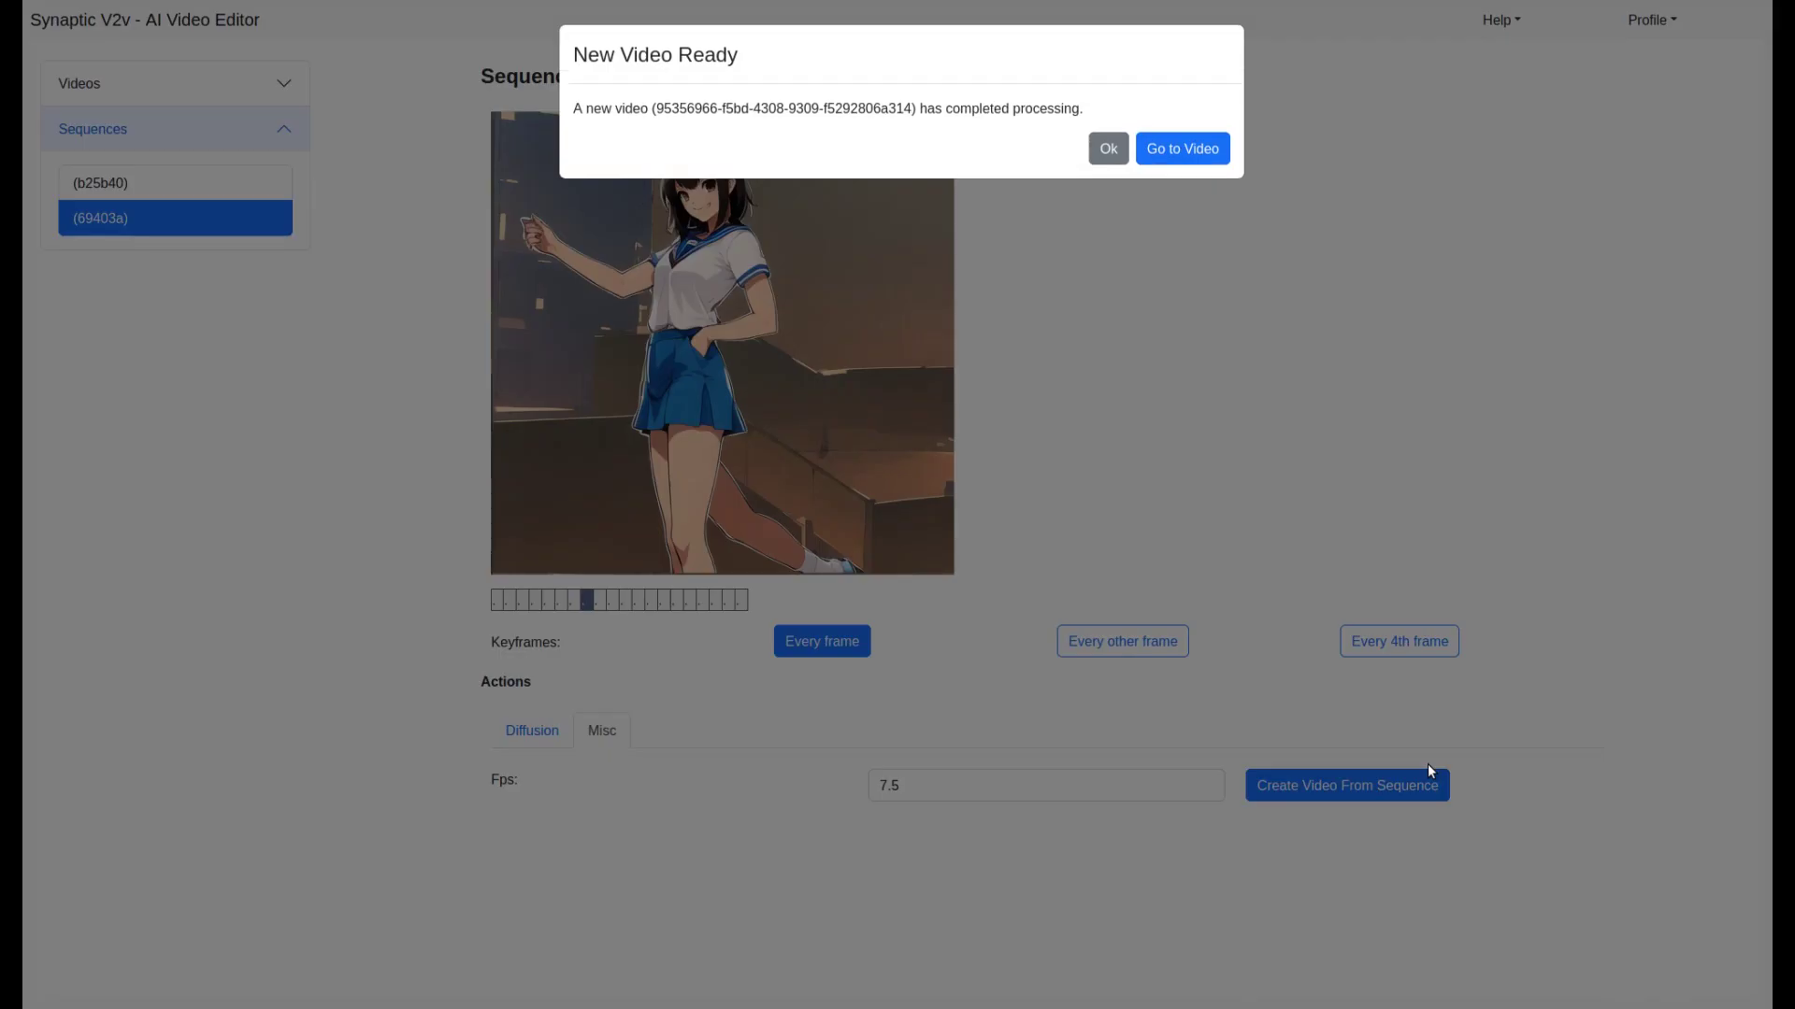
# Download the new video and play it in VLC media player, with the player window moved beside the first-frame preview.
pyautogui.click(1200, 153)
pyautogui.click(551, 819)
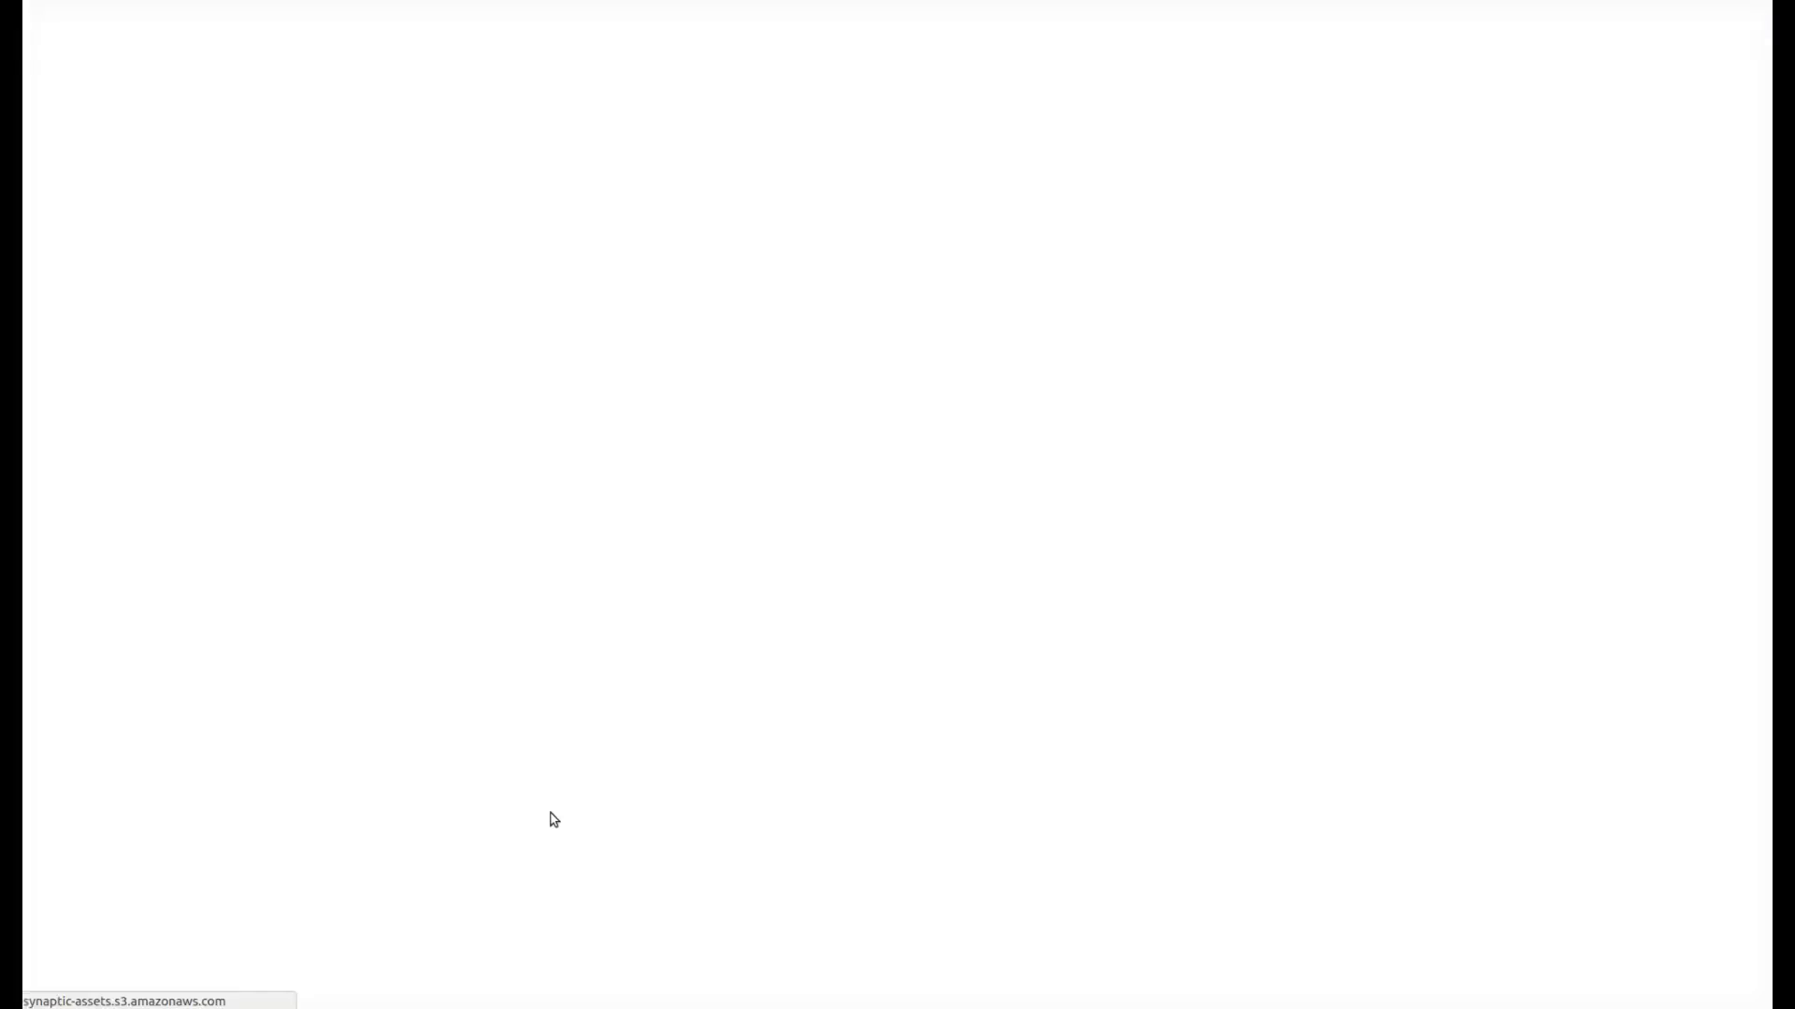
pyautogui.click(1163, 502)
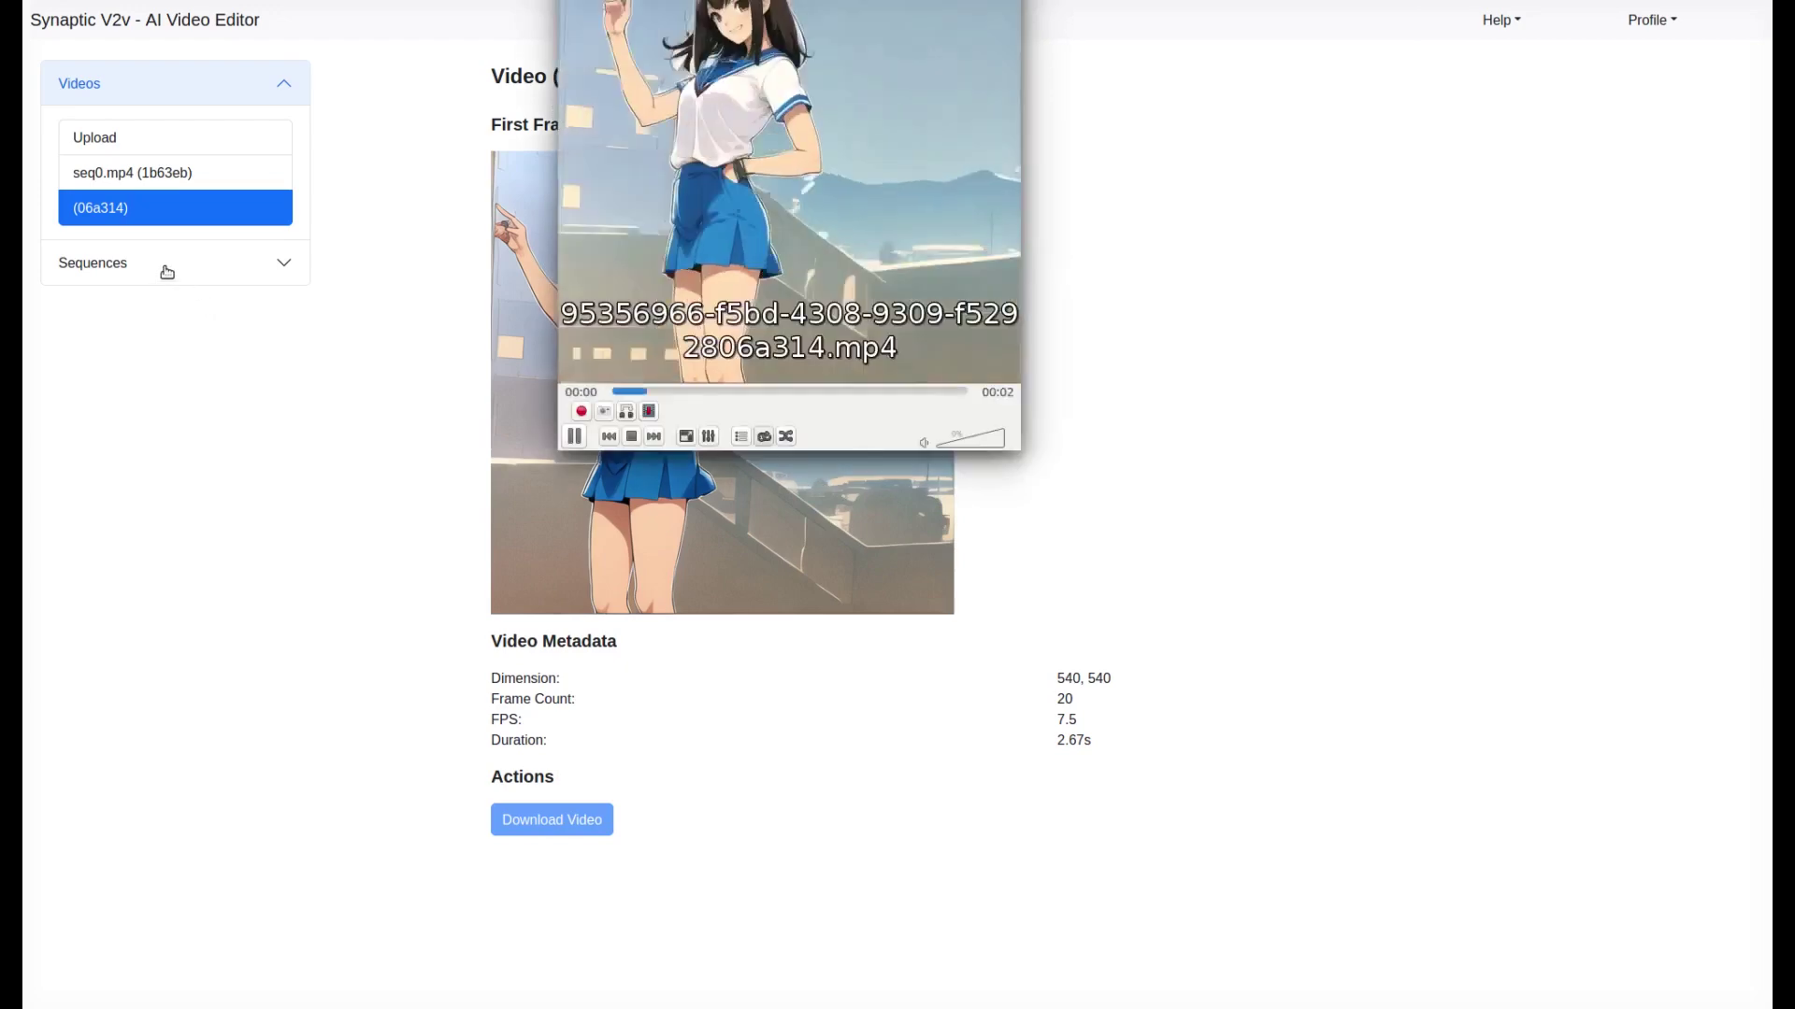
pyautogui.moveTo(671, 0); pyautogui.dragTo(1221, 137)
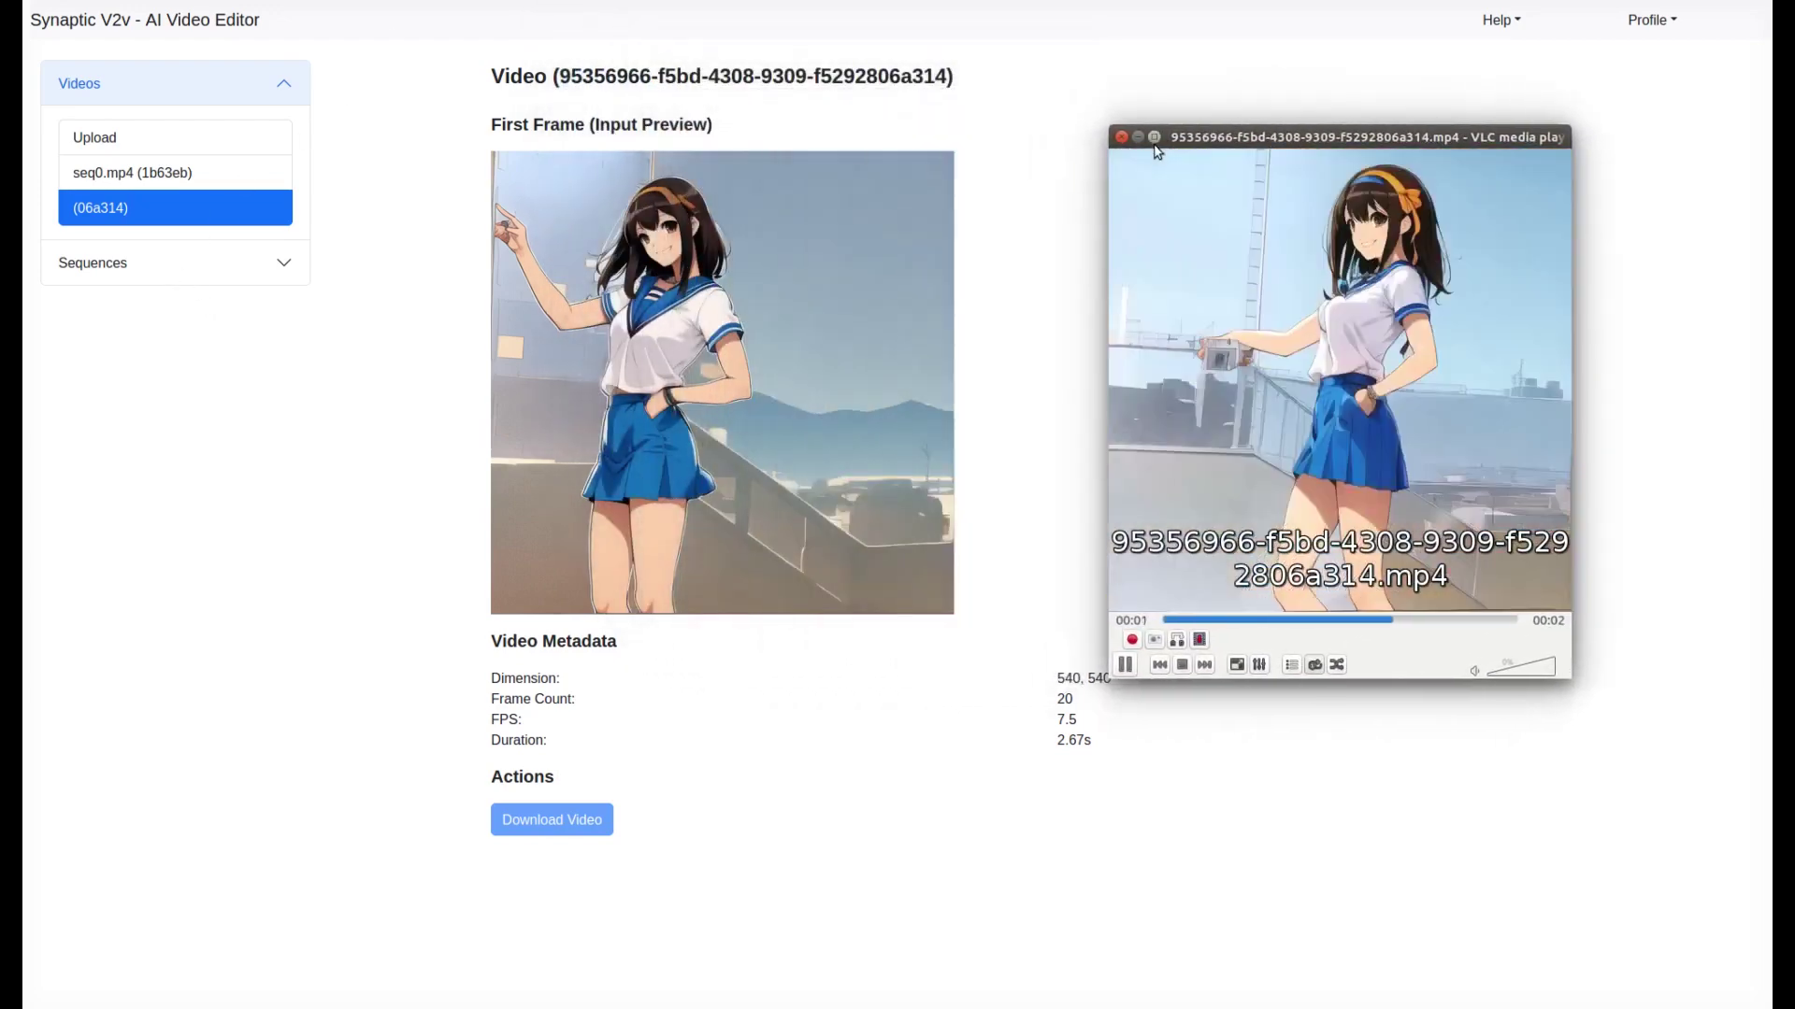